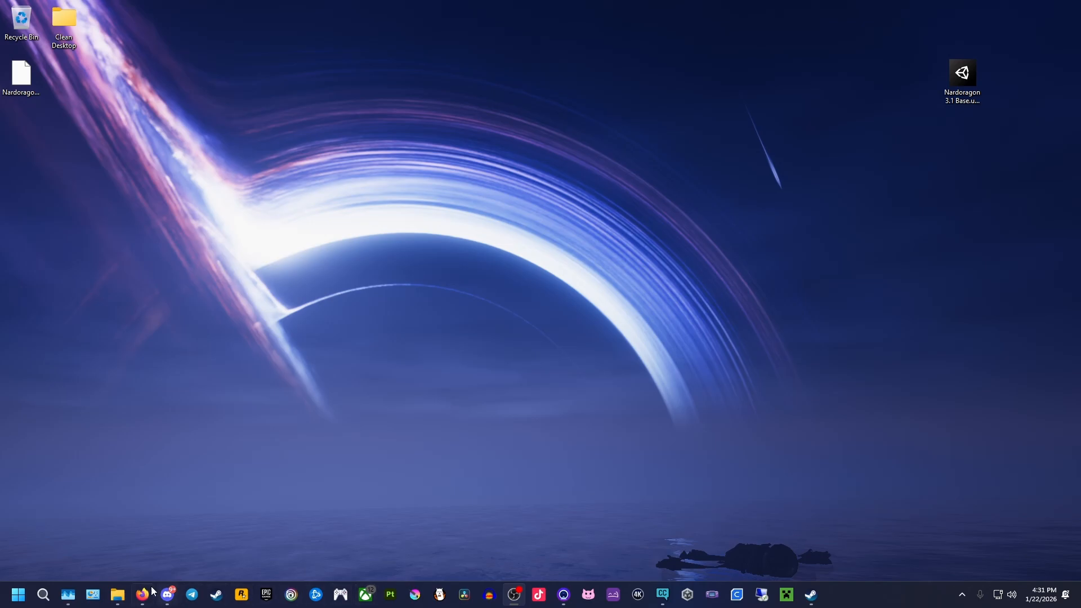
- Open Firefox and search Google for Vnyan
mouse_move(144, 592)
left_click(150, 546)
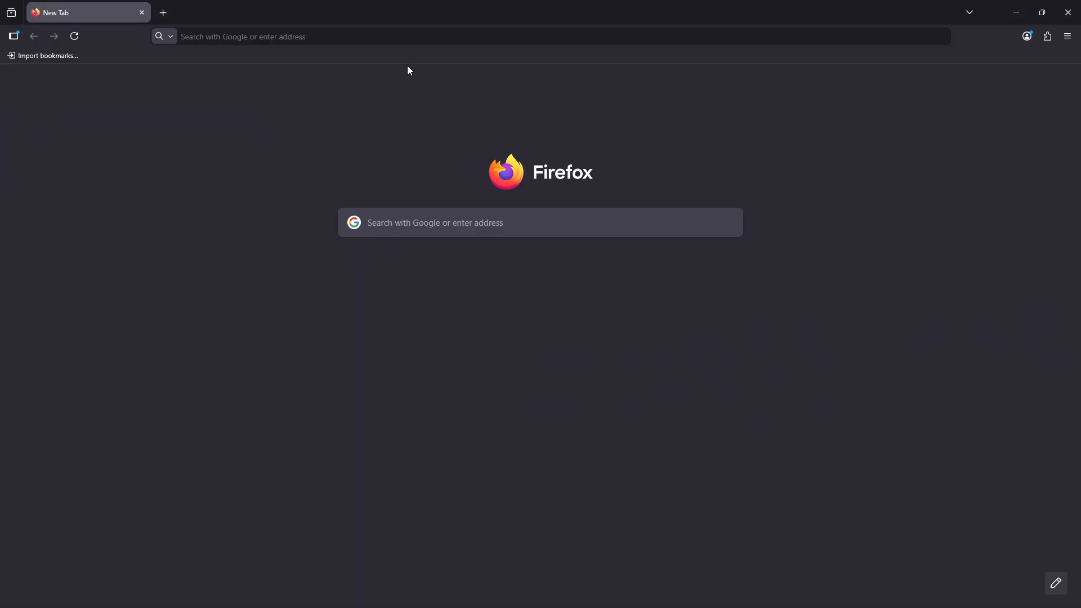
left_click(412, 41)
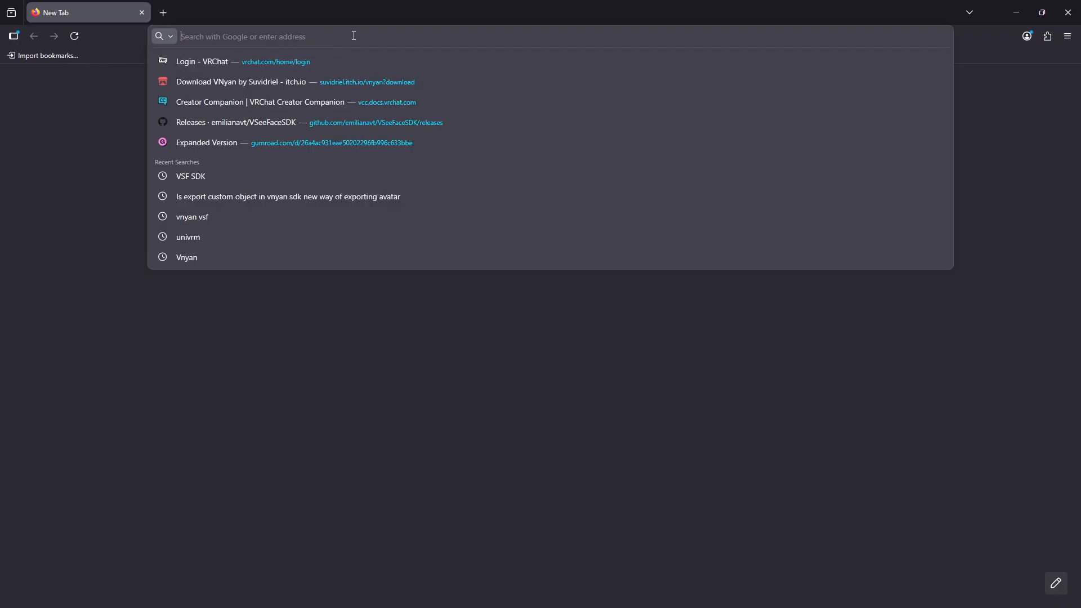
type("Vnyan")
key("Return")
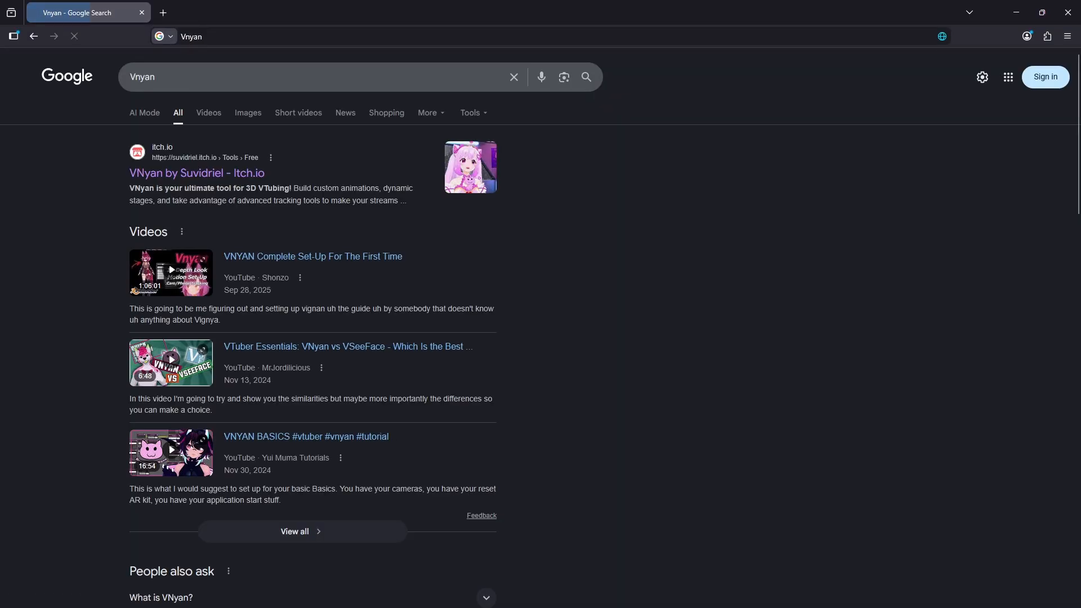
- Open the VNyan itch.io page and skip the payment prompt to reach the downloads list
left_click(194, 179)
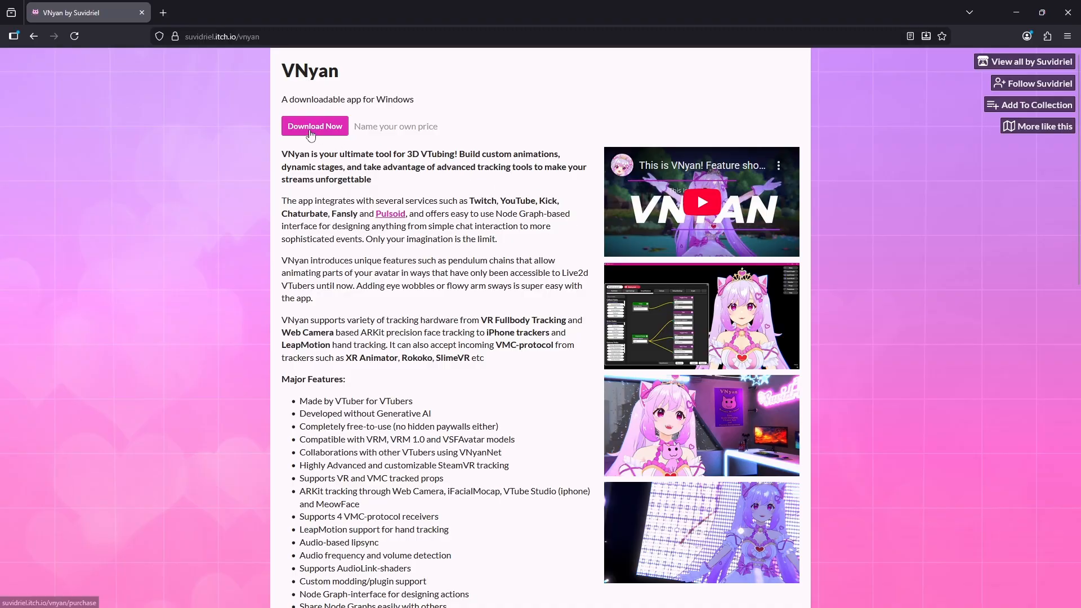
left_click(310, 131)
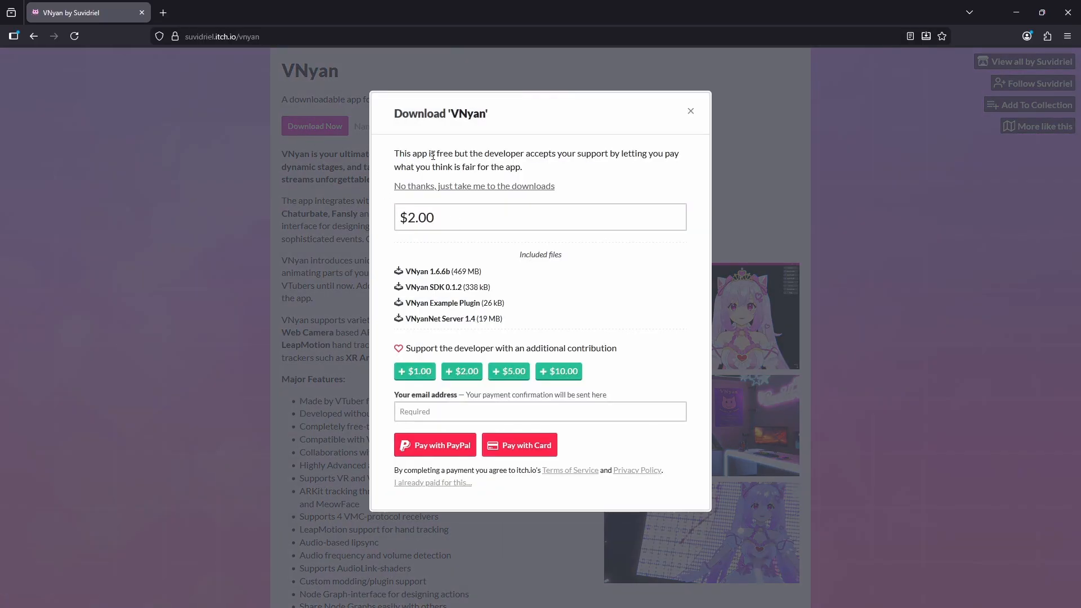
left_click(483, 187)
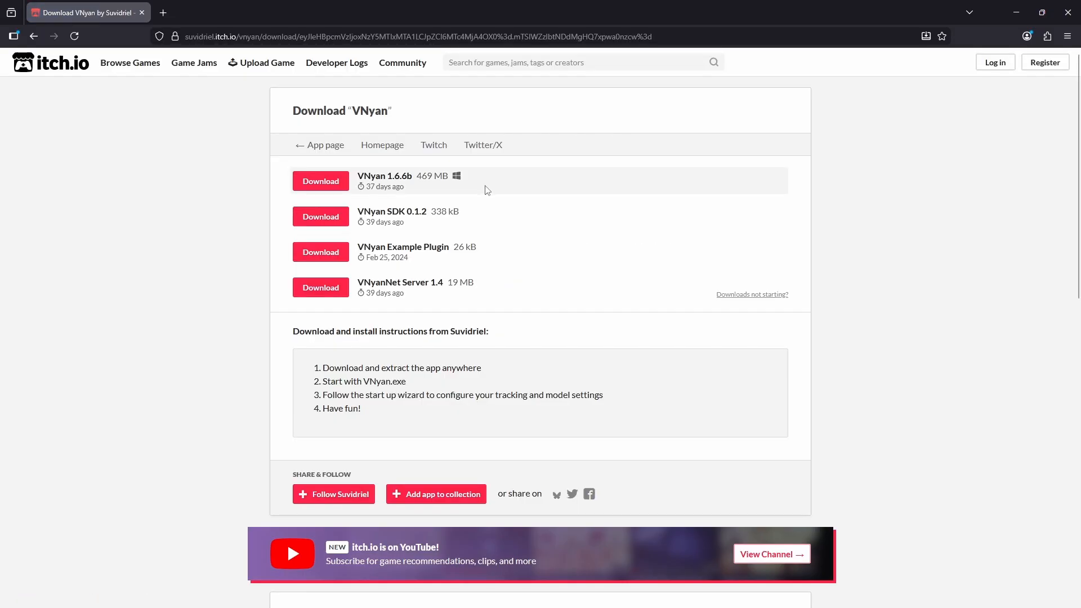
- Download VNyan 1.6.6b and dismiss the thank-you dialog and the ad popup
left_click(320, 181)
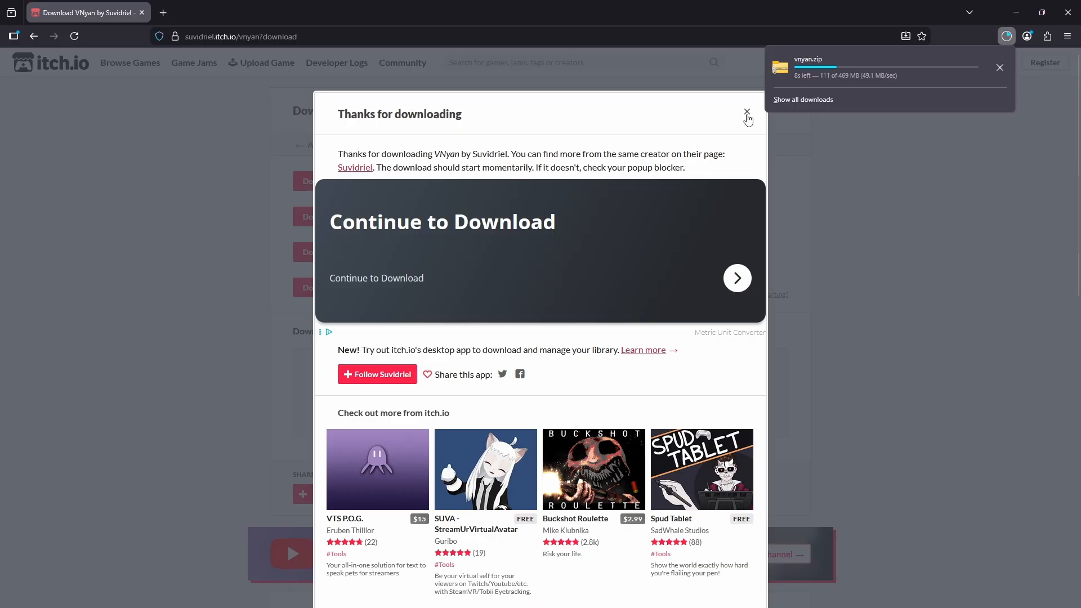
left_click(747, 114)
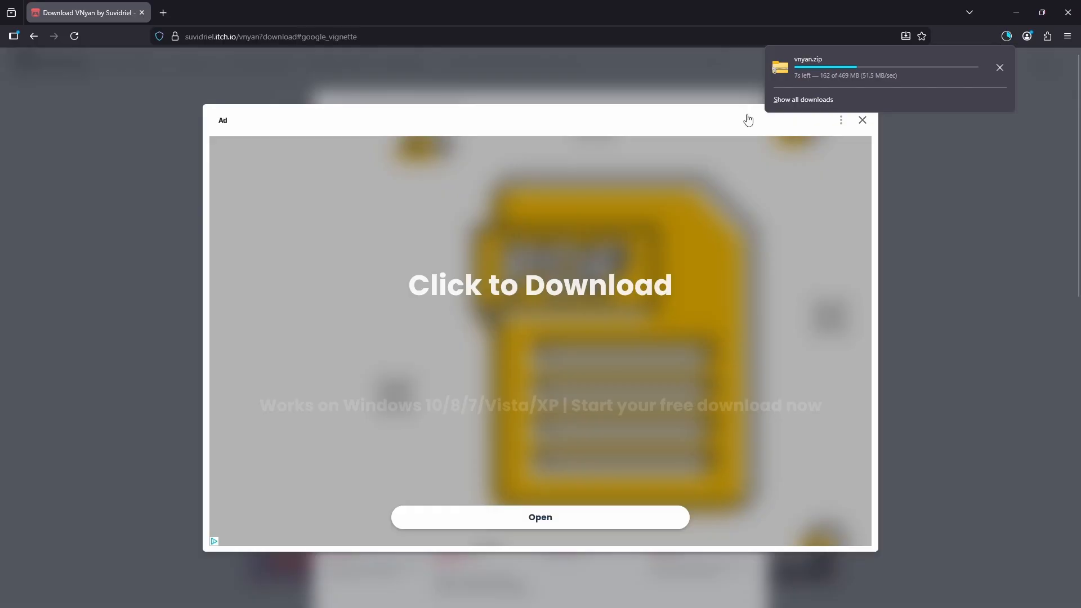
left_click(862, 120)
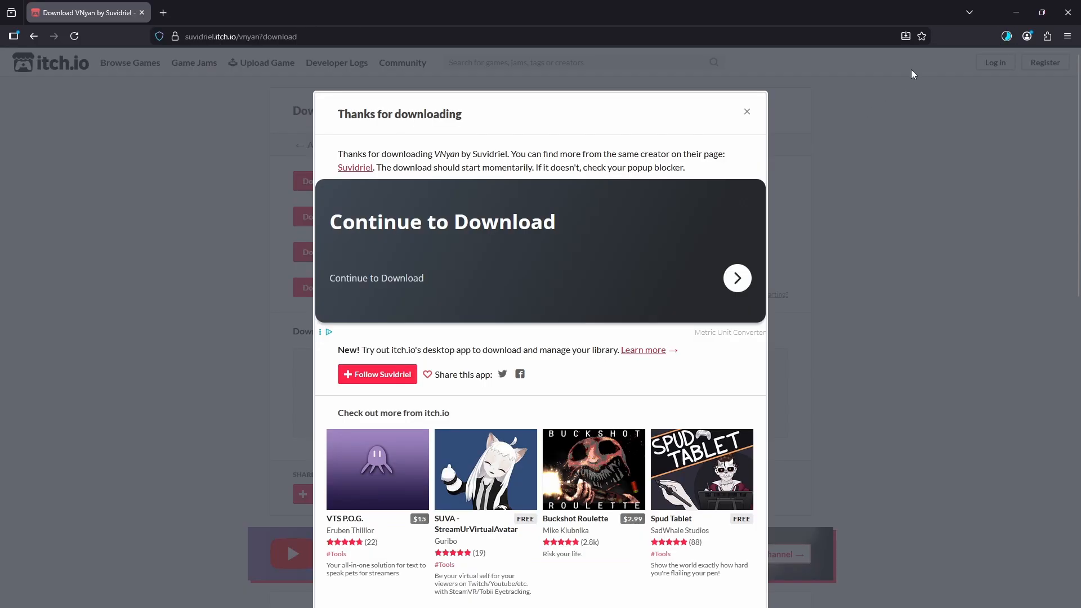
- In a new tab, search for univrm and download the VRM 0.x unitypackage from the UniVRM releases page
left_click(164, 13)
left_click(273, 36)
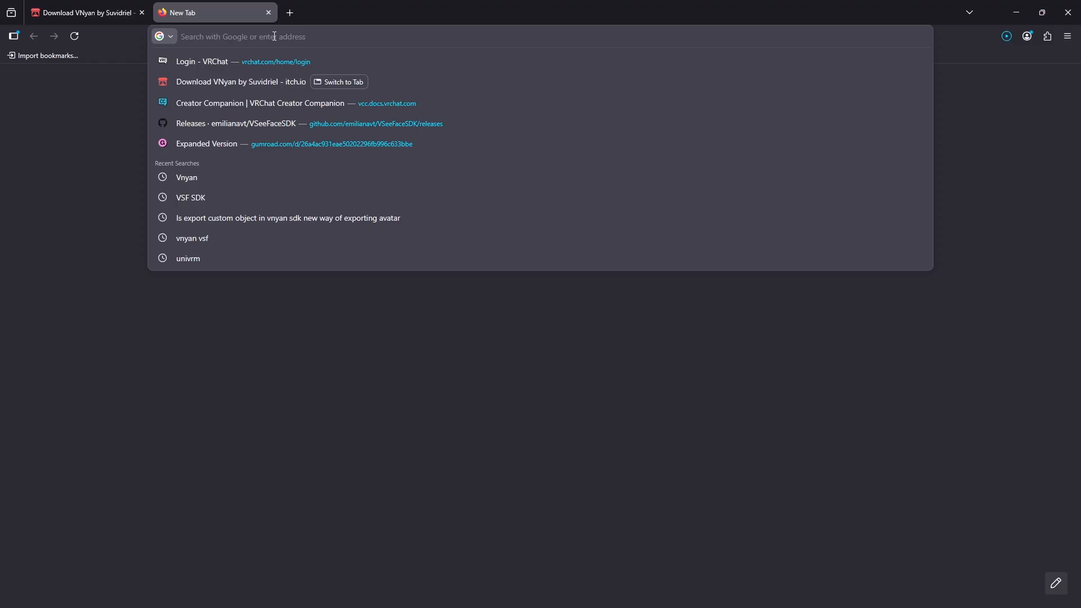
type("univrm")
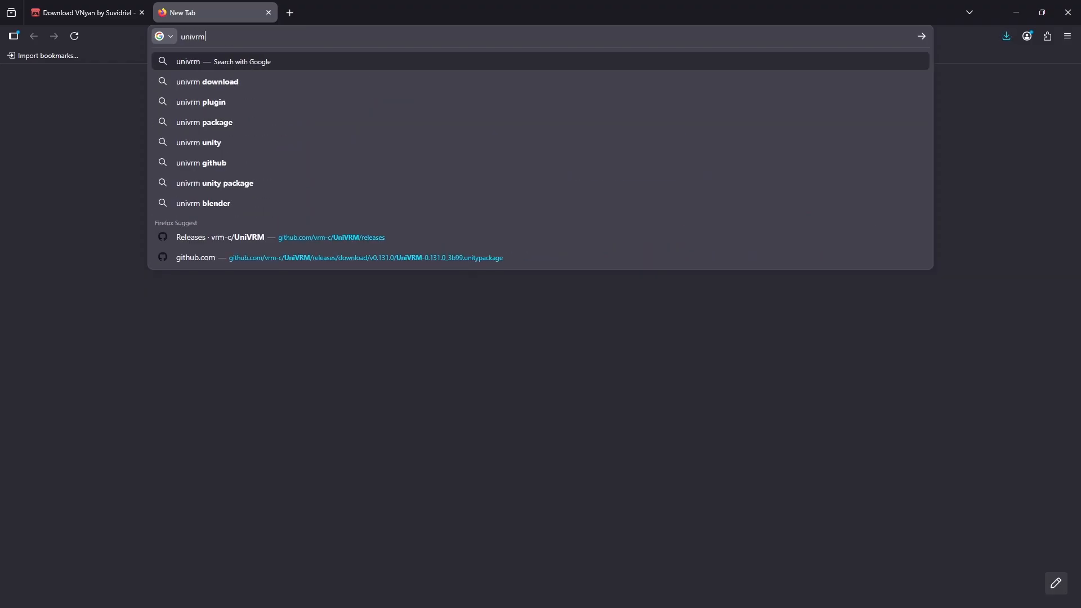
key("Return")
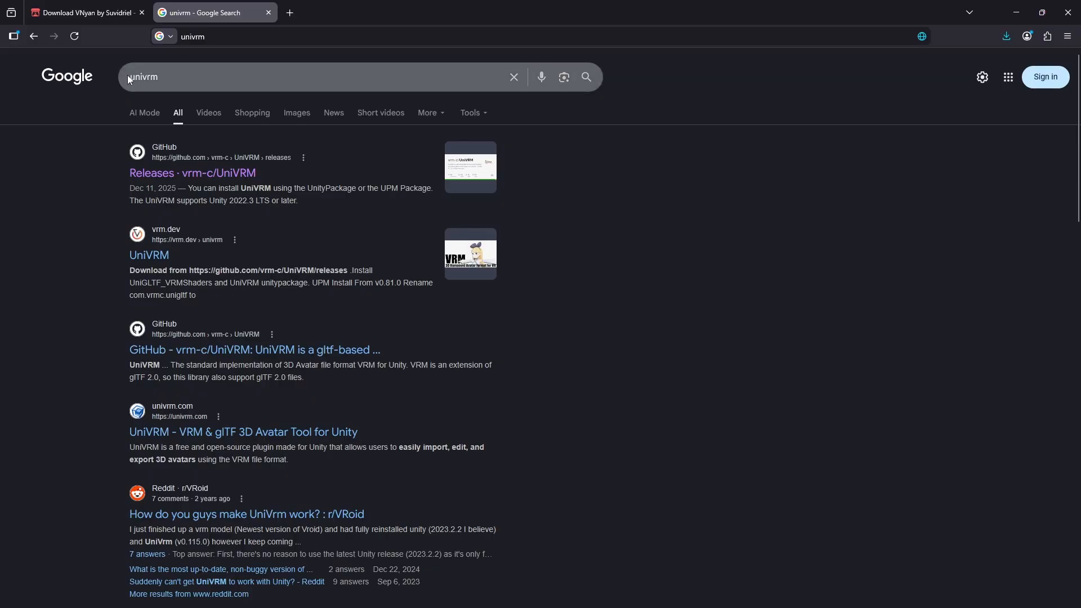
left_click(195, 174)
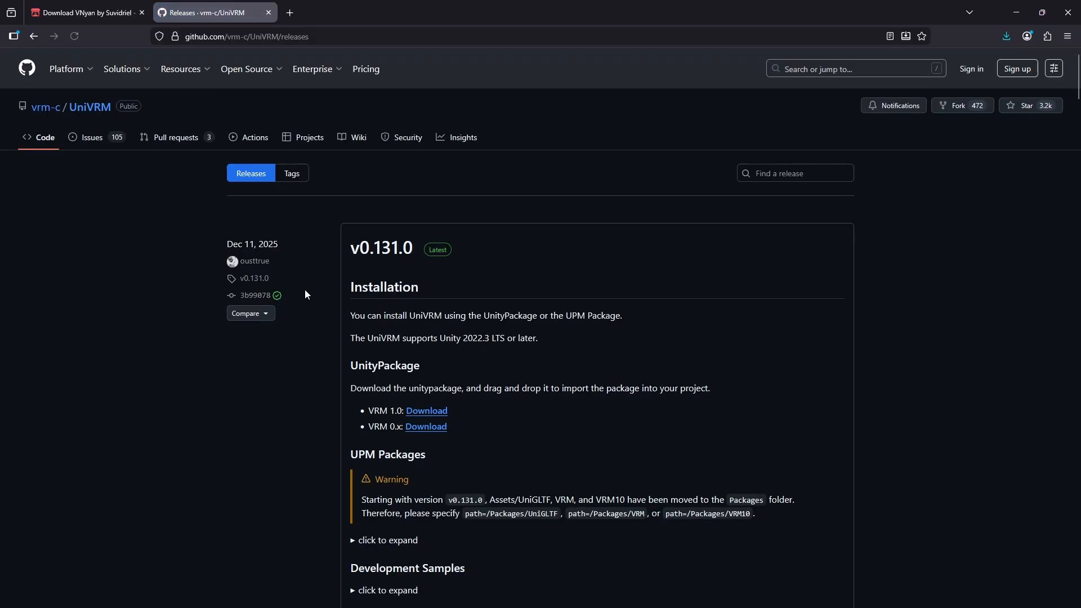
left_click(427, 427)
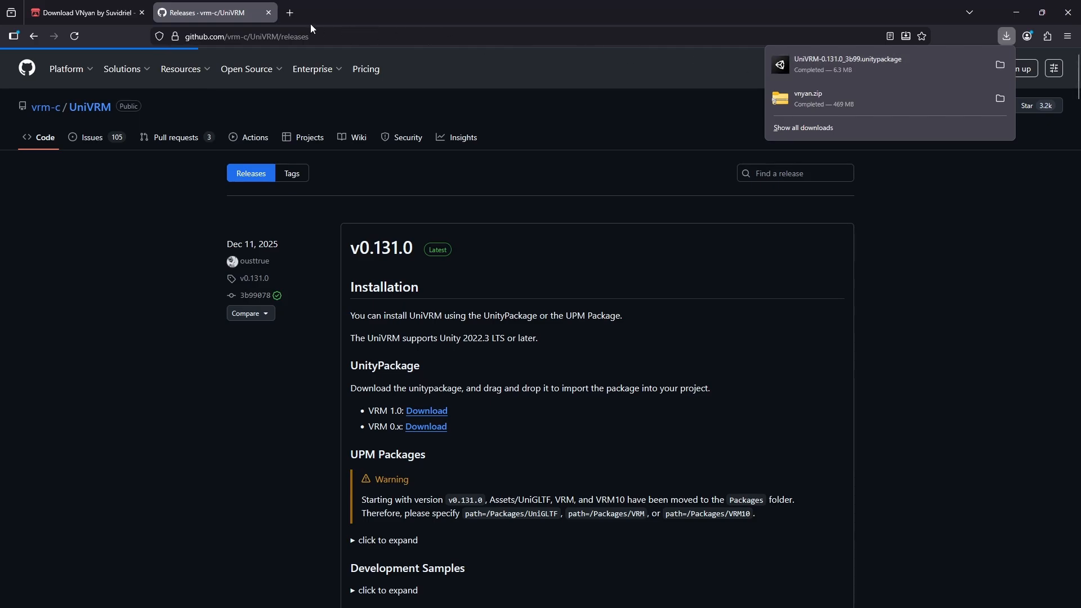
- In a new tab, search VSF SDK and download VSF_SDK_v1.13.38c.unitypackage from the VSeeFaceSDK releases page
left_click(290, 12)
left_click(337, 37)
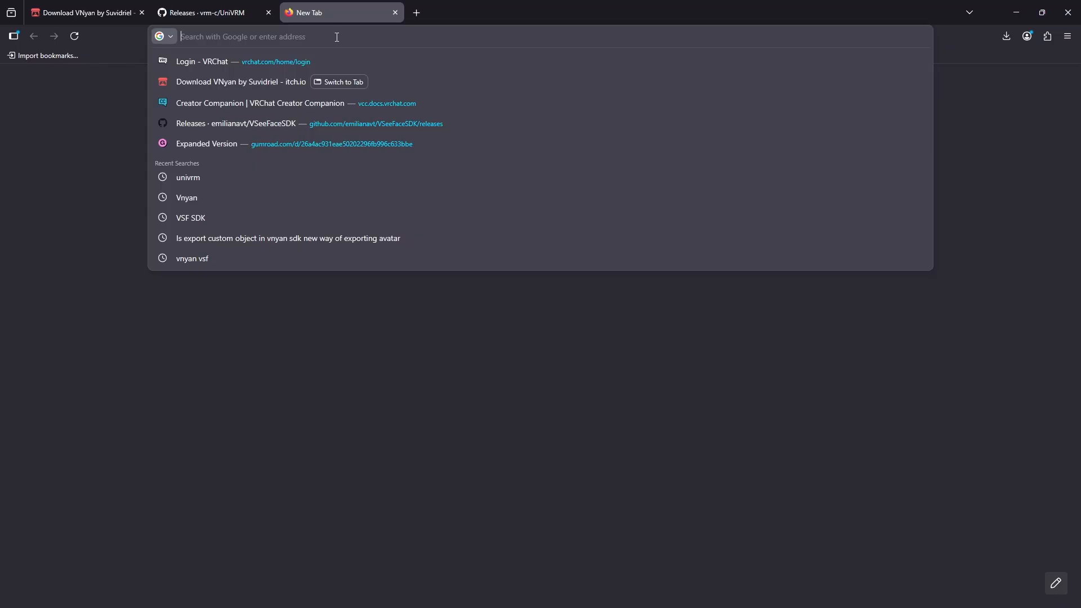
type("VSF")
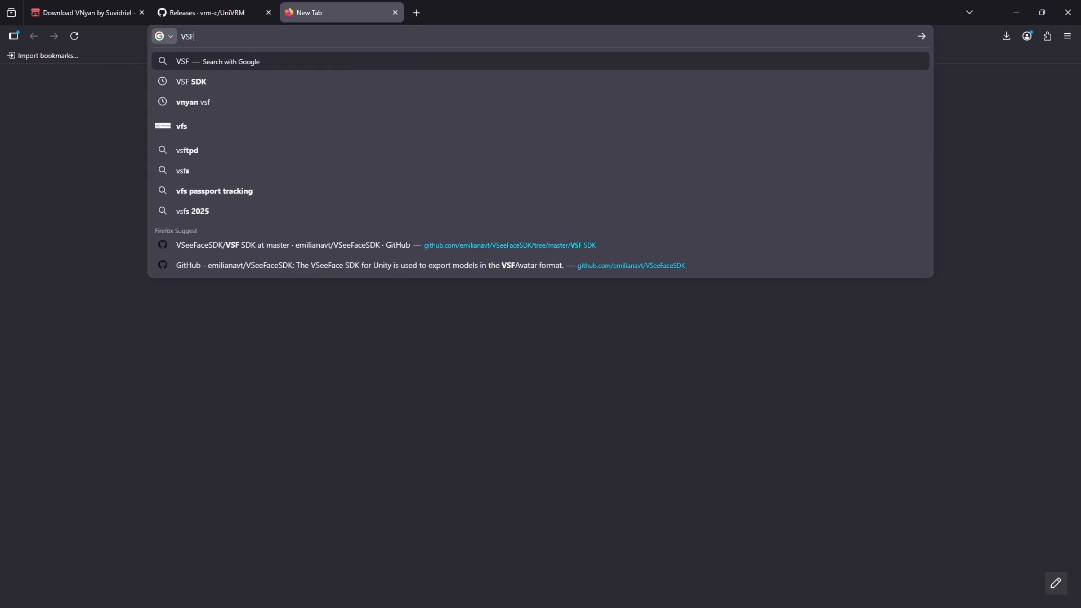
type(" SDK")
key("Return")
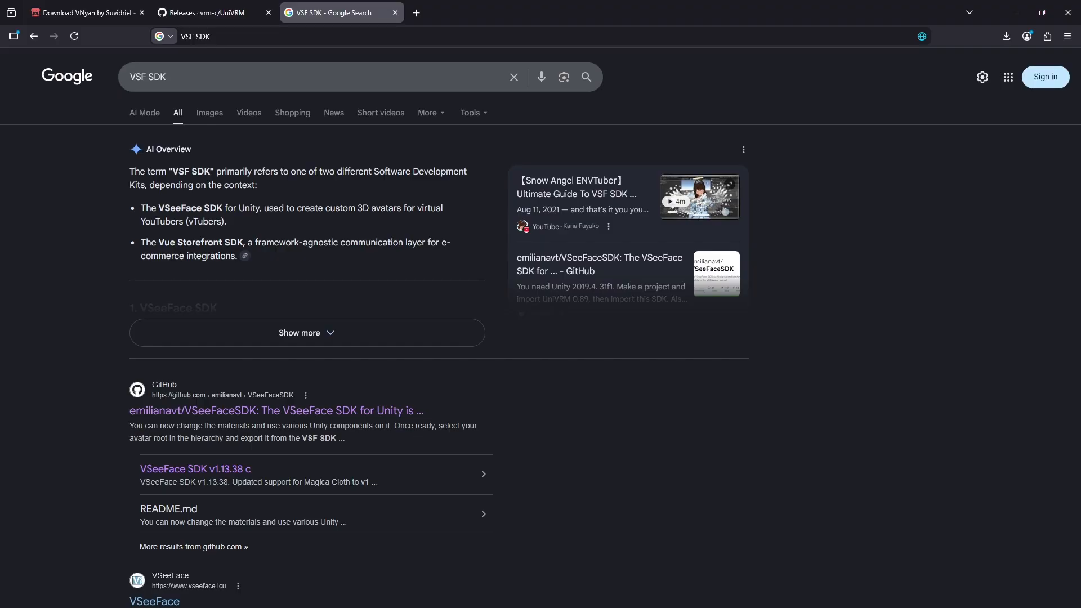
scroll(158, 191, "down", 3)
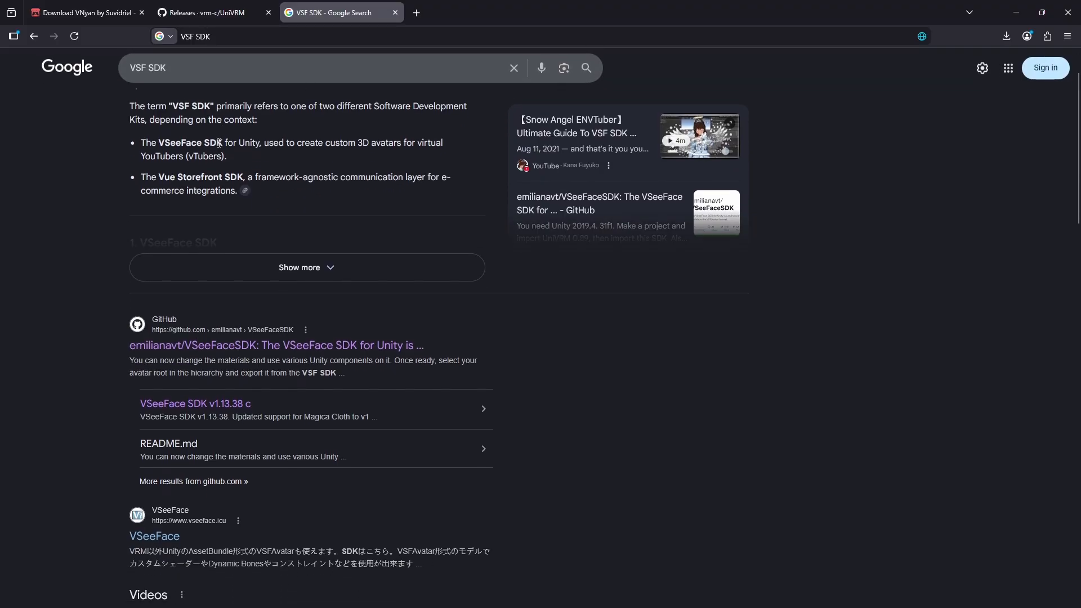
scroll(112, 230, "down", 1)
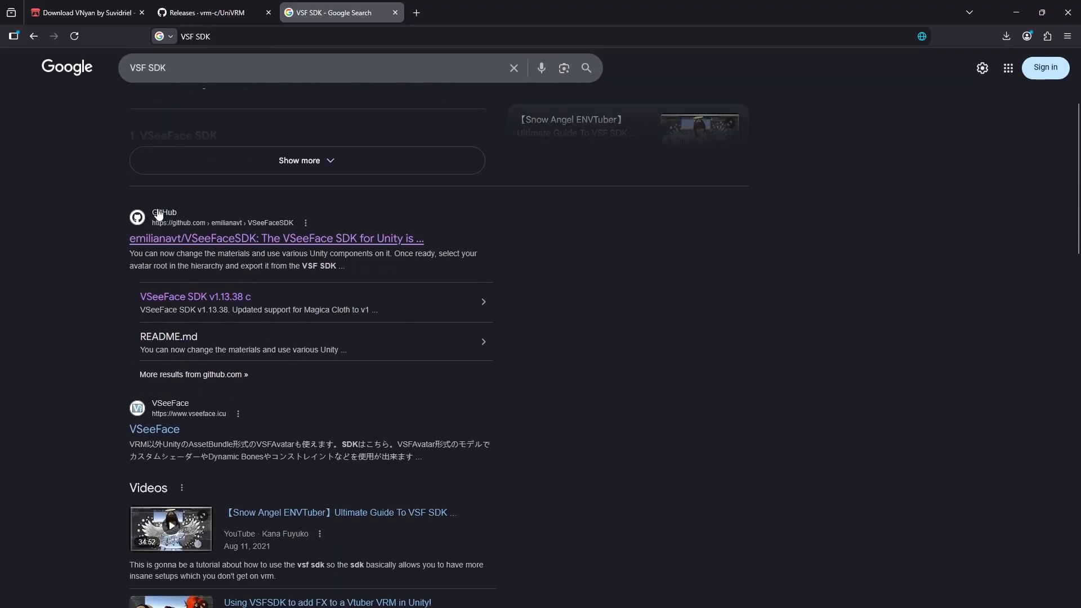
left_click(218, 302)
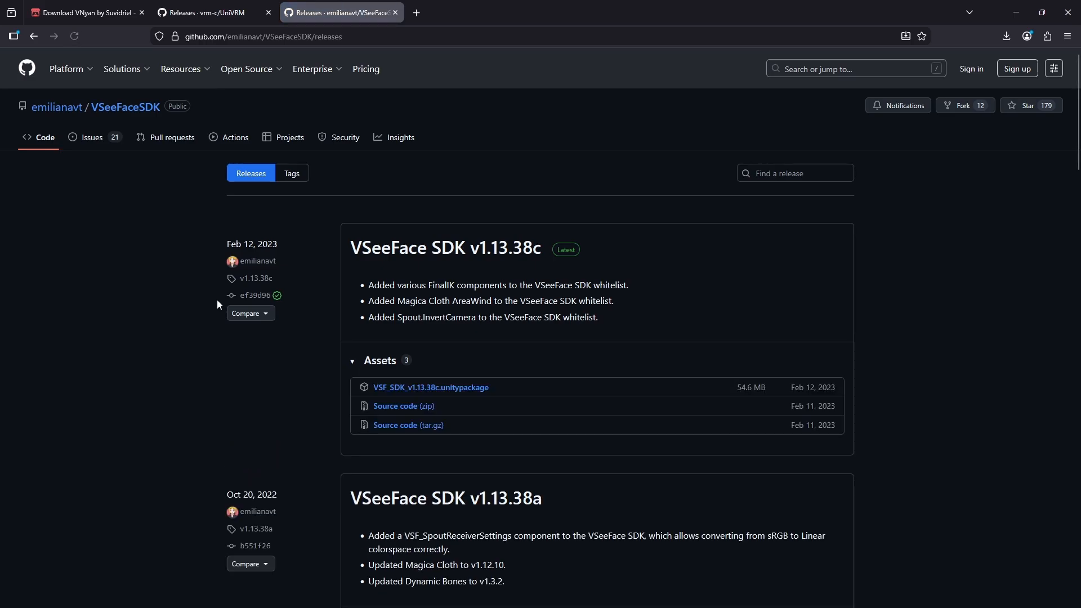
left_click(460, 388)
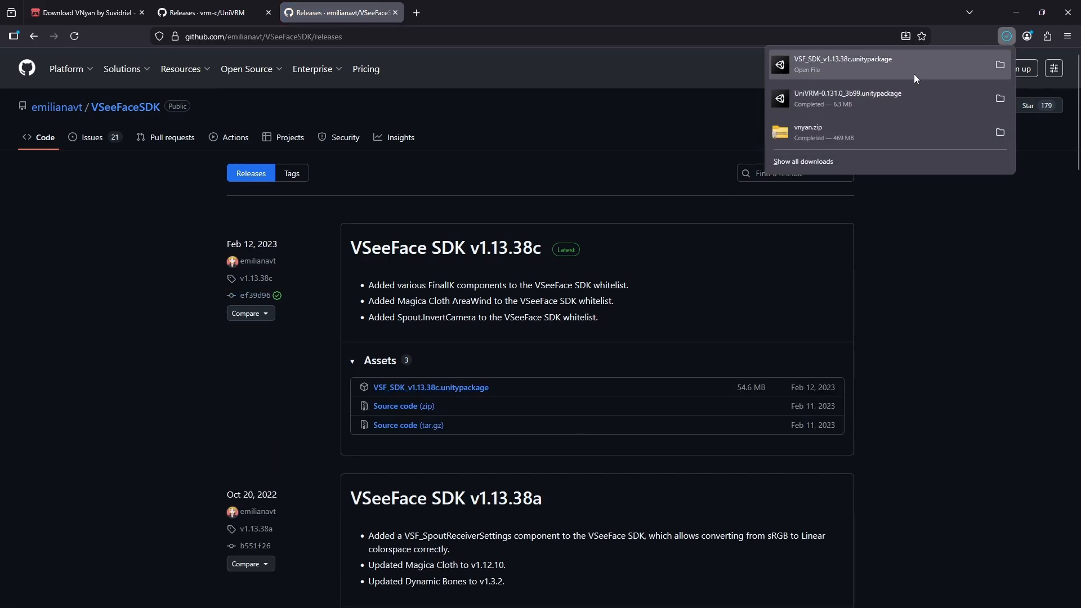
- Close the browser tabs and minimize the browser window
left_click(395, 13)
left_click(268, 12)
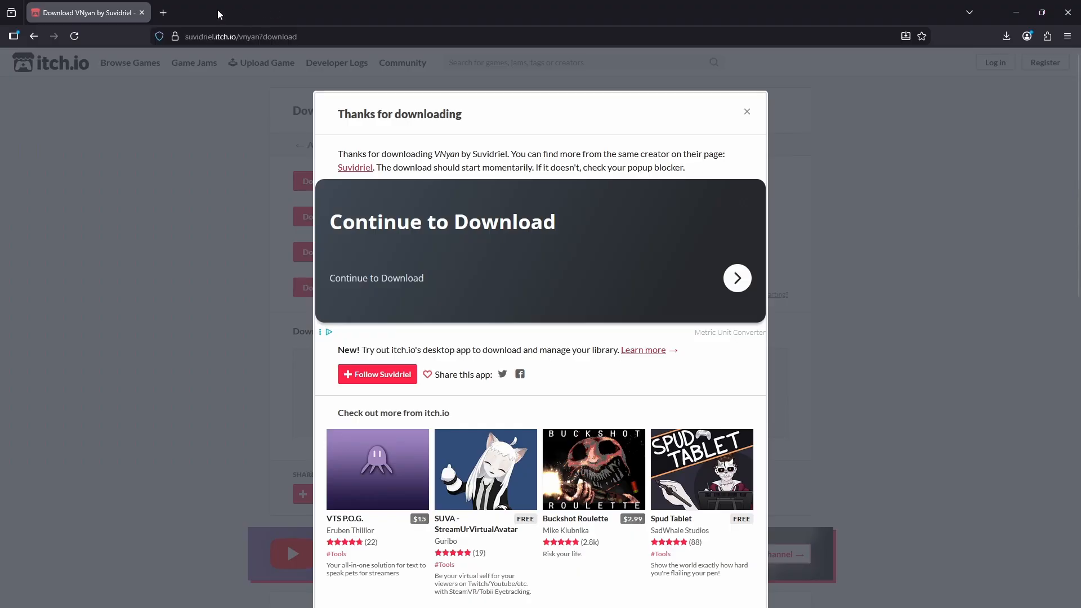
left_click(160, 13)
left_click(143, 13)
left_click(1015, 12)
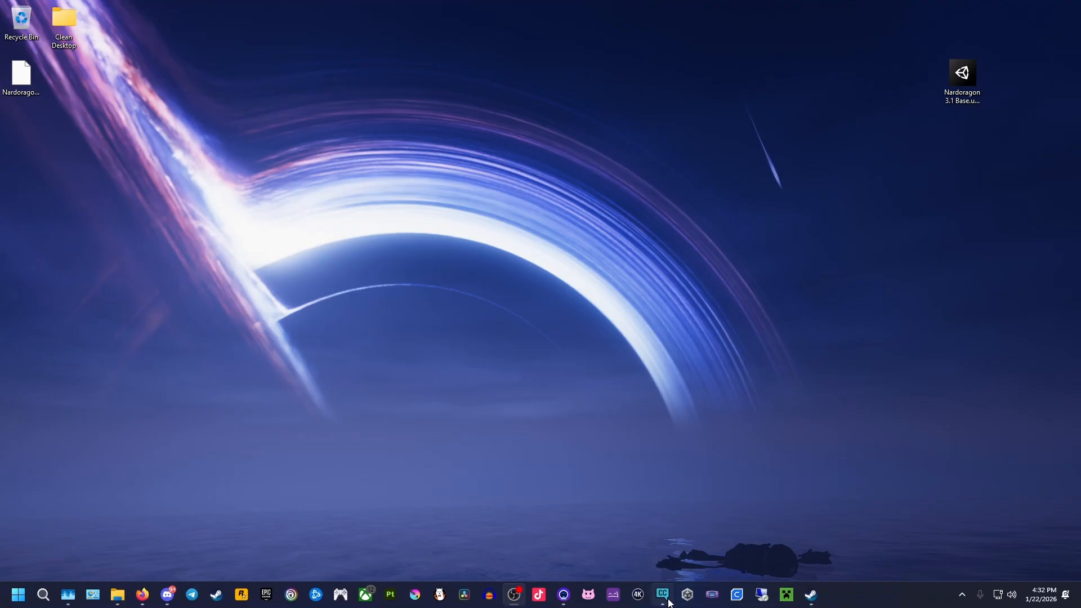
- In VRChat Creator Companion, create a Unity 2022 Avatar Project named TutorialVRM_VSF
left_click(663, 604)
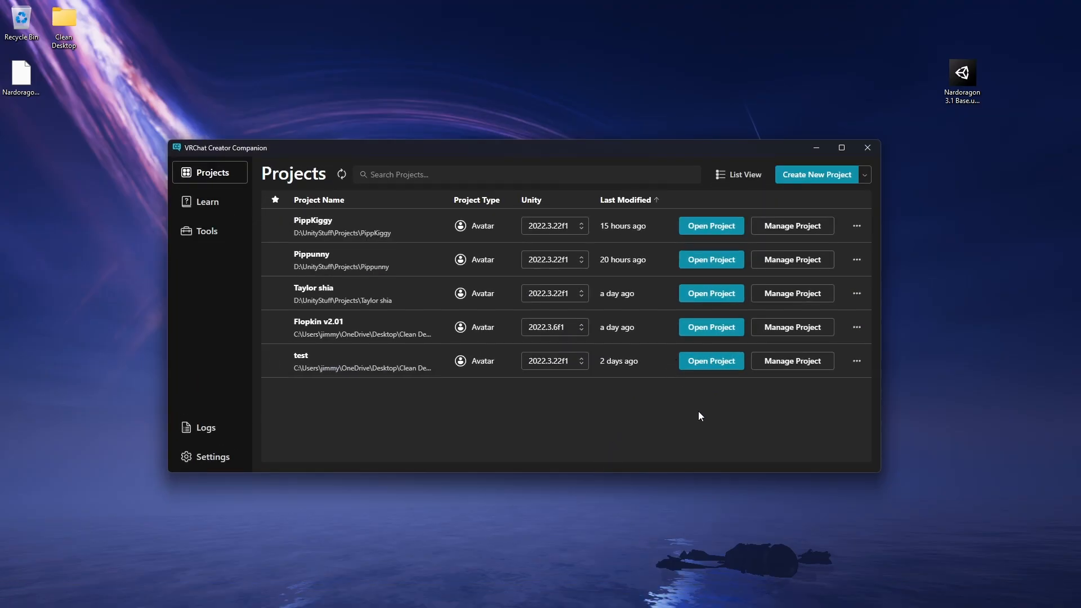
mouse_move(875, 606)
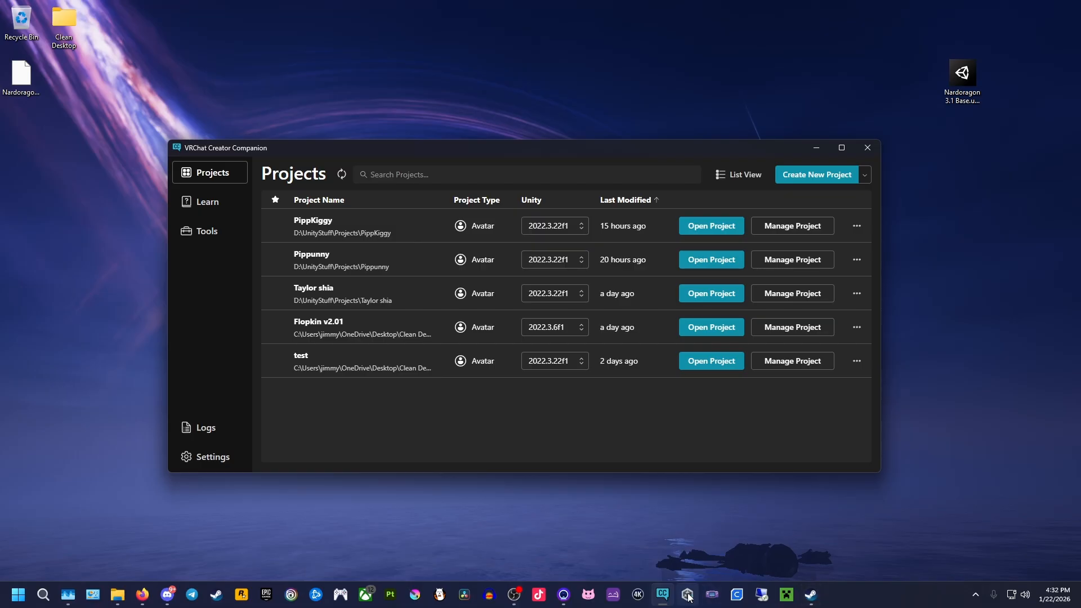
left_click(827, 177)
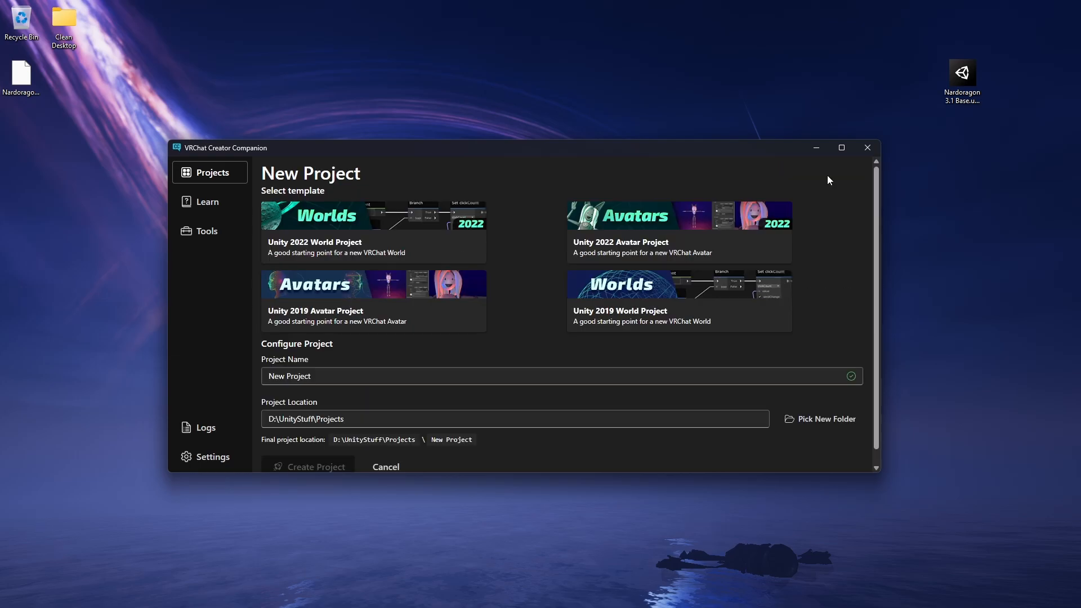
left_click(413, 374)
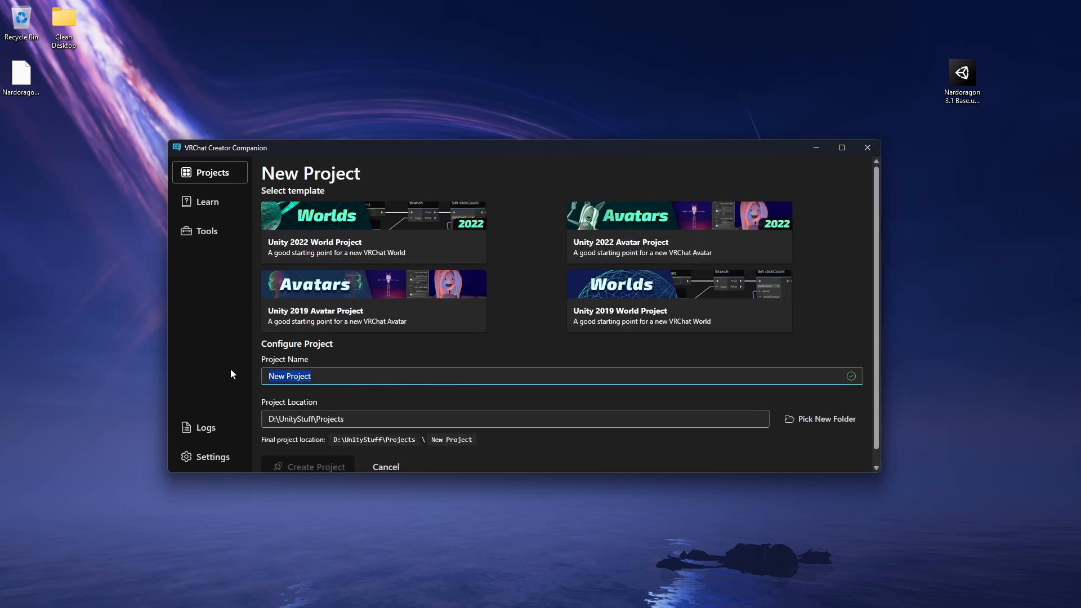
type("Tutorial")
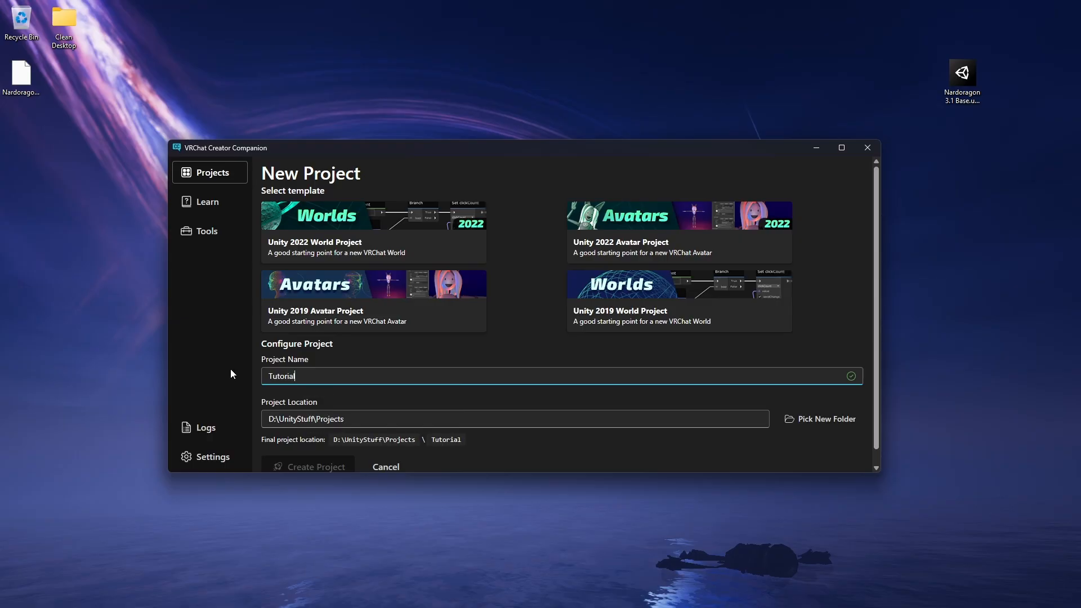
type("VRM_VSF")
left_click(418, 358)
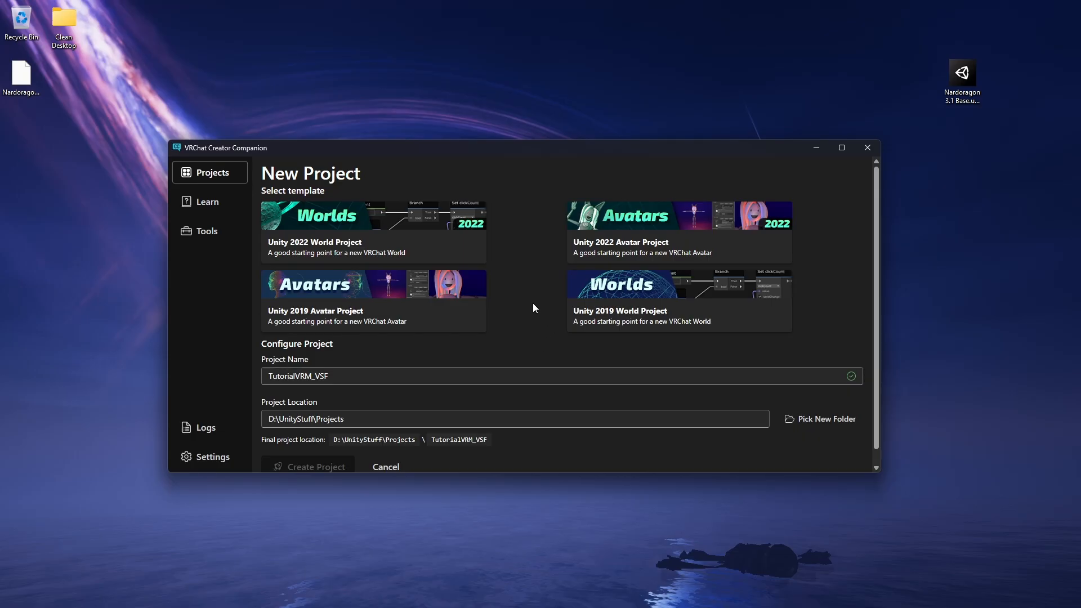
left_click(641, 226)
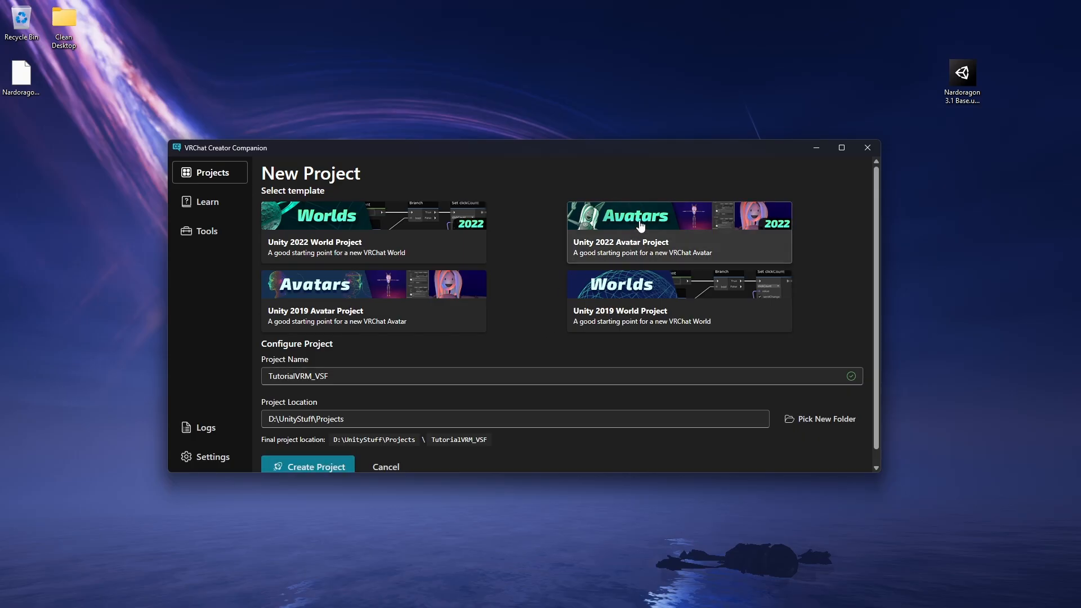
left_click(304, 466)
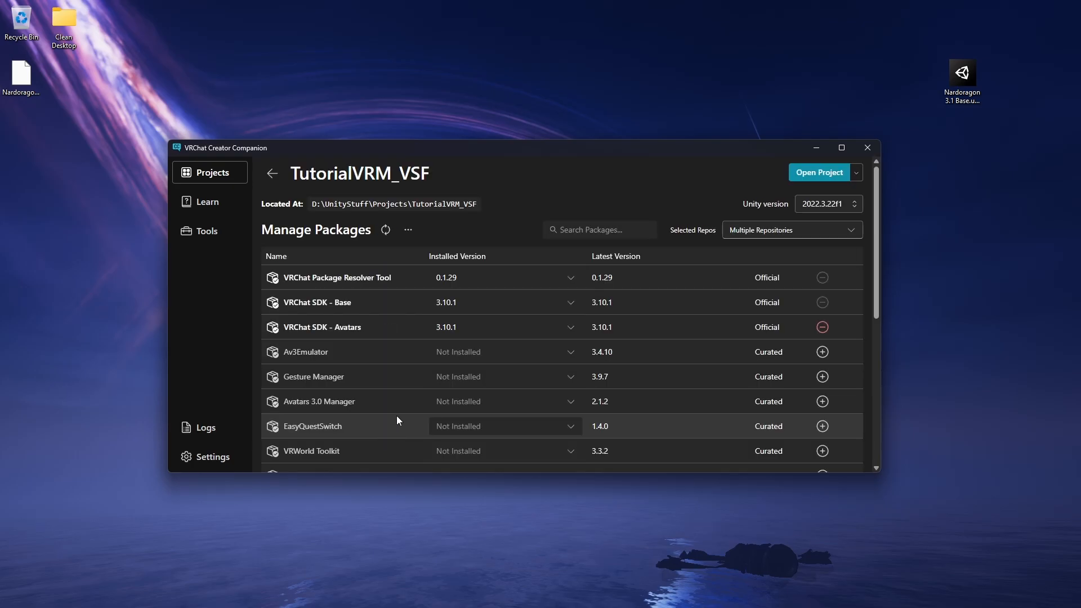
- Add the Poiyomi Toon Shader package to the project and open the project in Unity
scroll(414, 371, "down", 5)
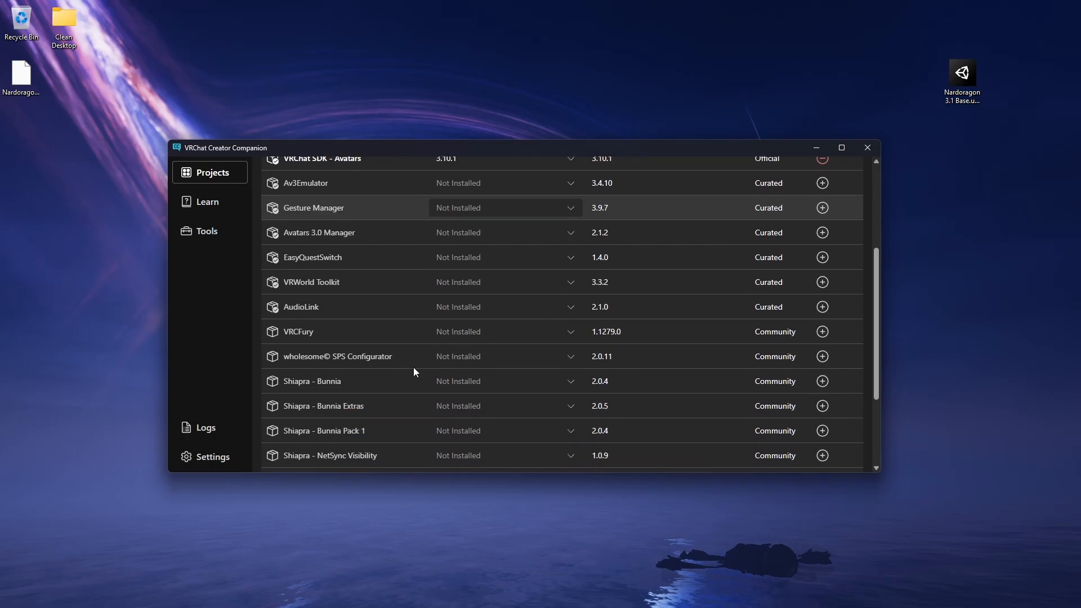
scroll(413, 371, "down", 1)
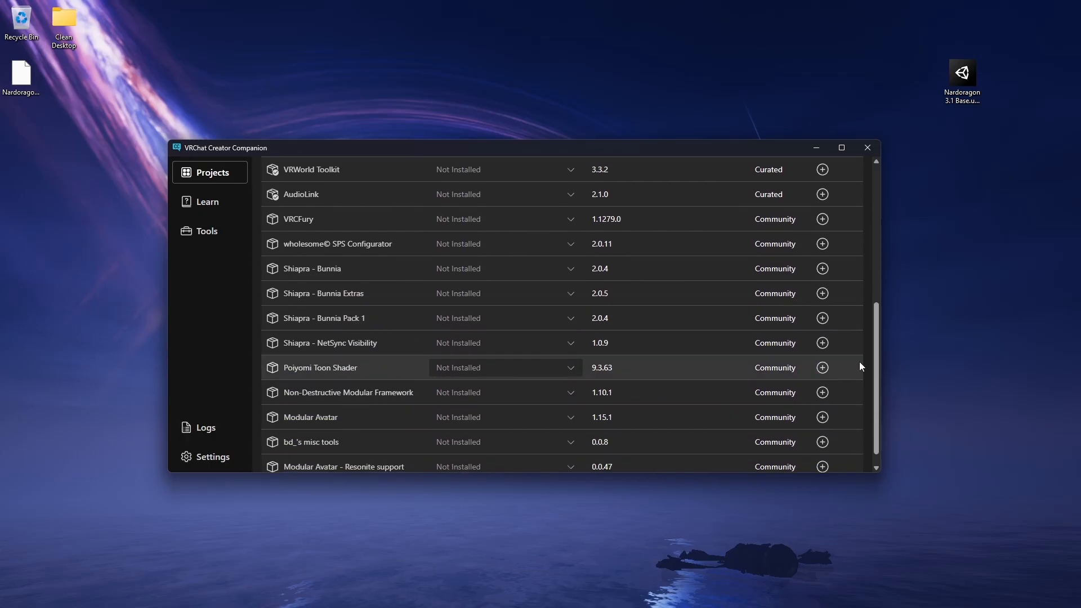
left_click(822, 369)
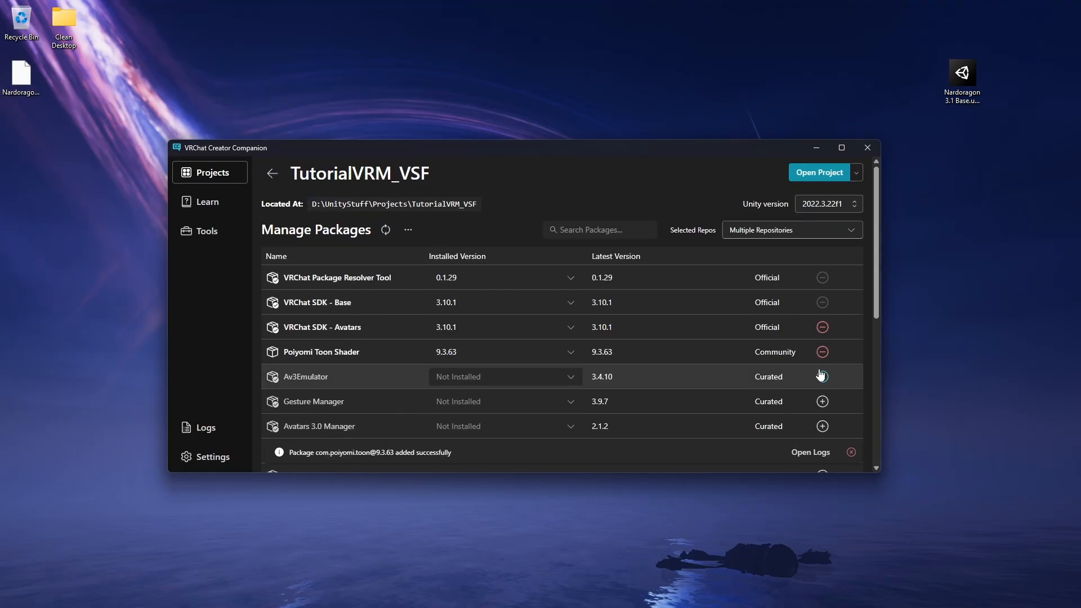
left_click(820, 176)
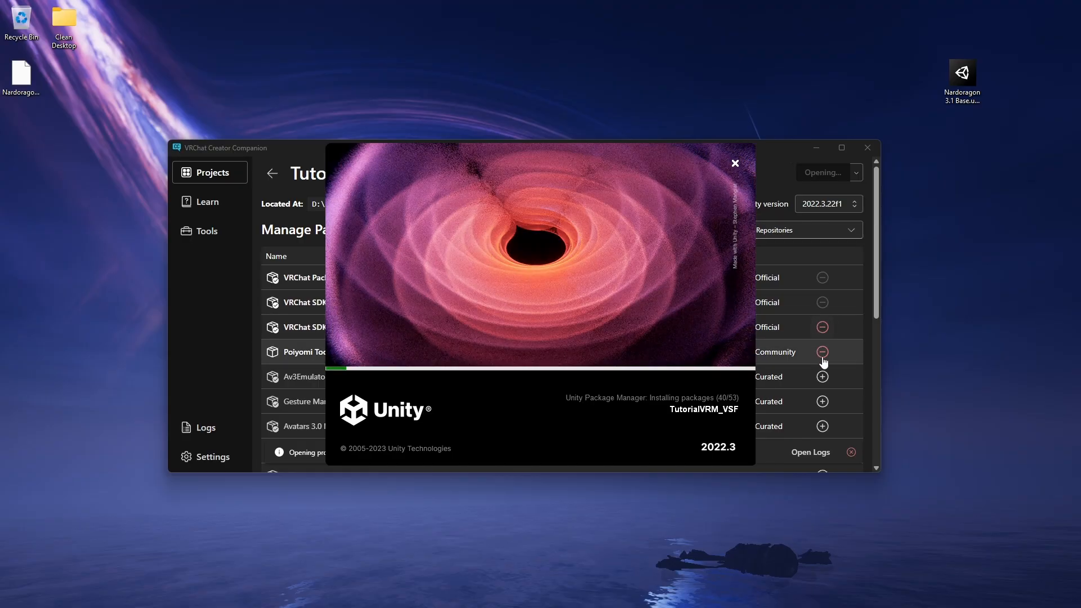
- Group the Nardoragon, UniVRM and VSF SDK unitypackage files together on the desktop while Unity loads
mouse_move(497, 607)
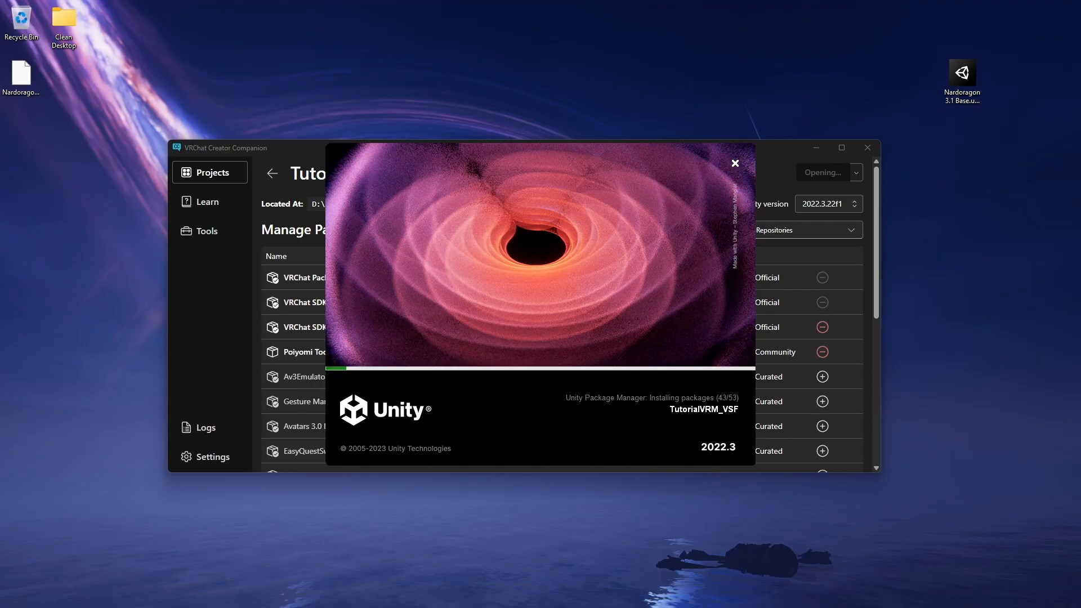
left_click_drag(1080, 265, 986, 197)
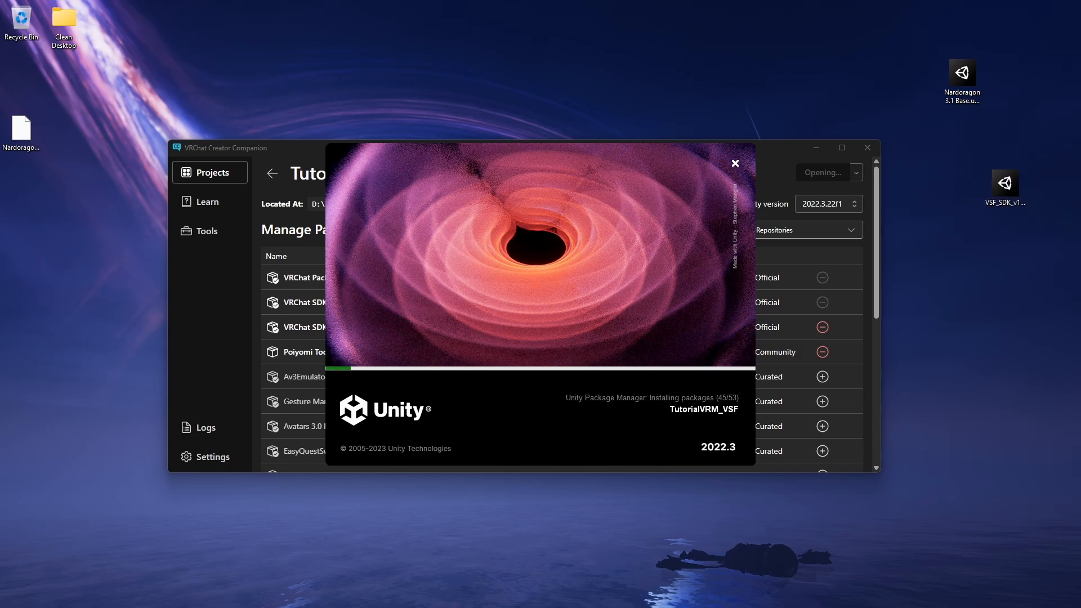
left_click_drag(1080, 270, 1008, 259)
left_click_drag(964, 90, 1008, 141)
left_click(1048, 217)
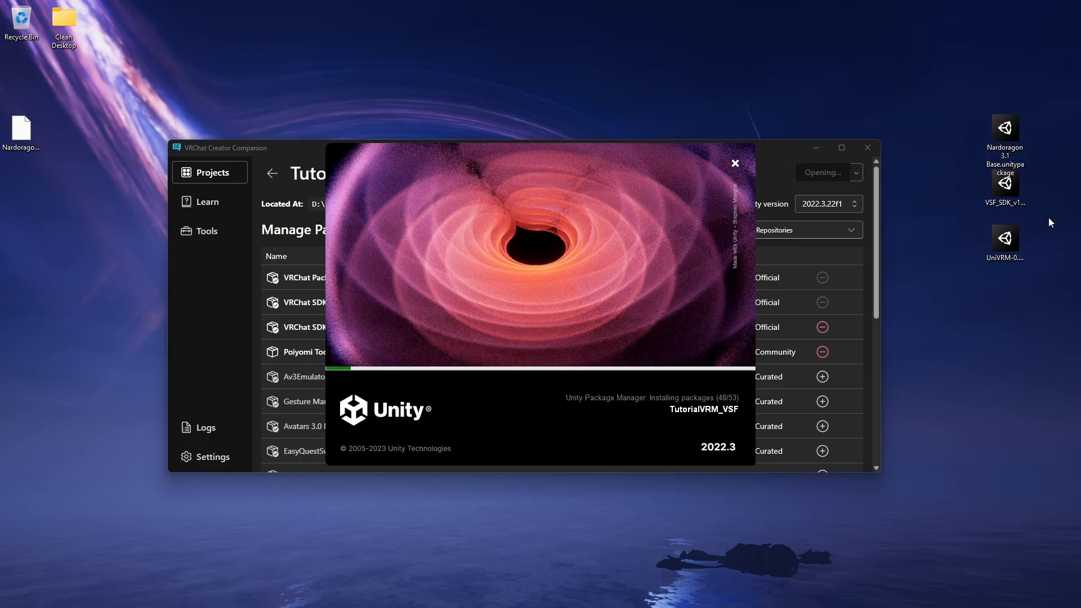
left_click_drag(1008, 236, 1006, 221)
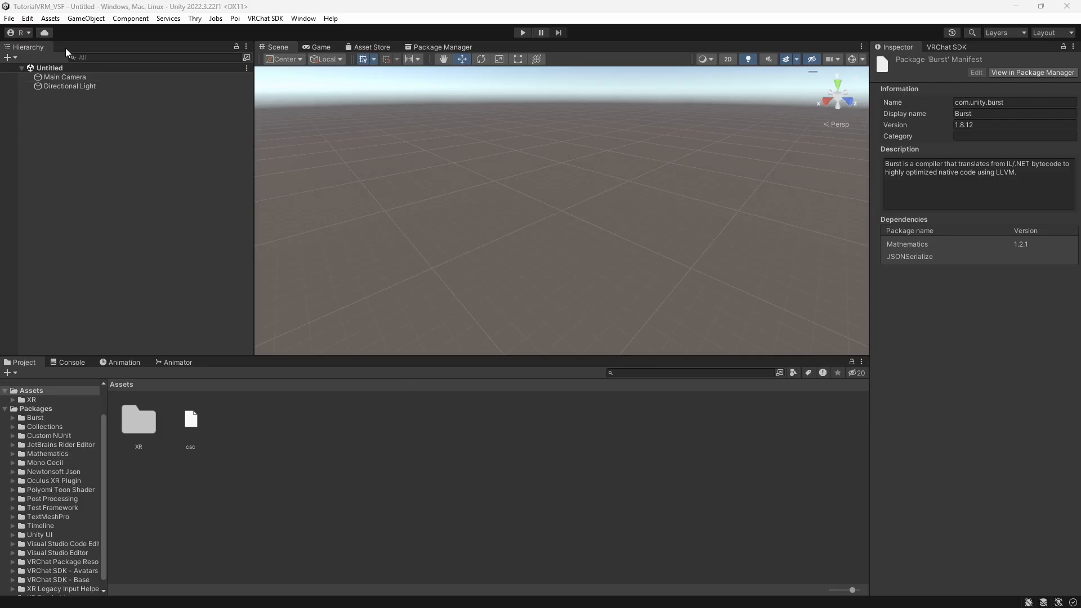
- Import the Nardoragon 3.1 Base.unitypackage custom package from the desktop into the project
left_click(49, 20)
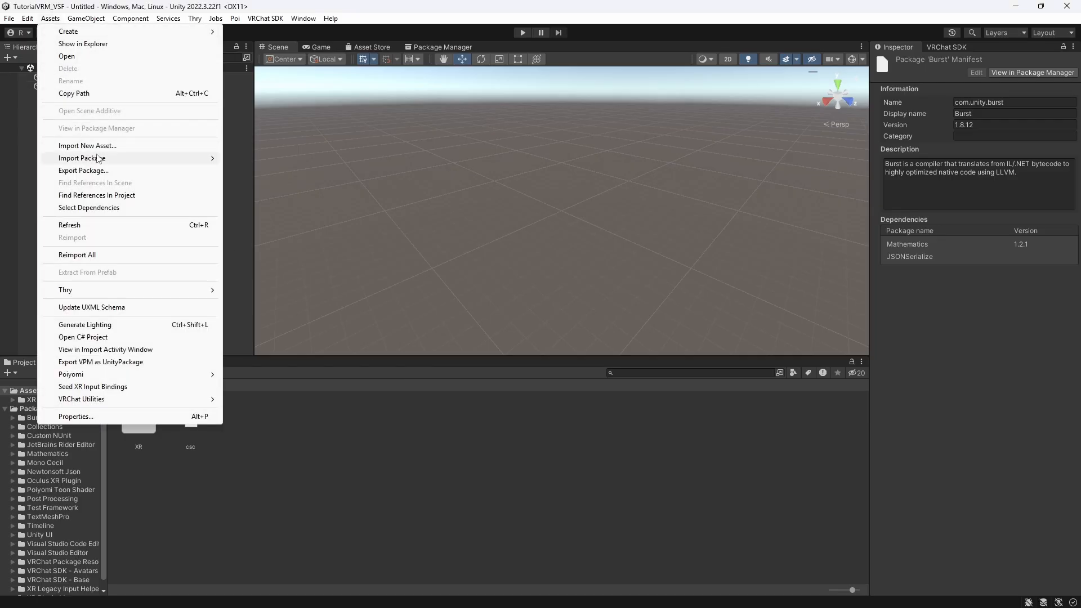
mouse_move(140, 160)
left_click(248, 160)
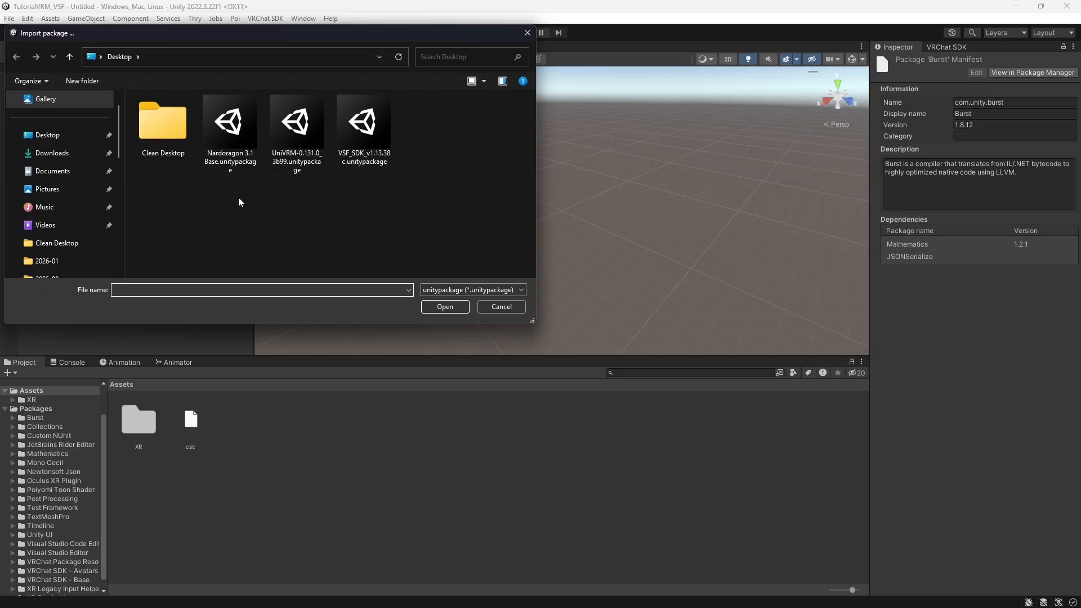
left_click(229, 132)
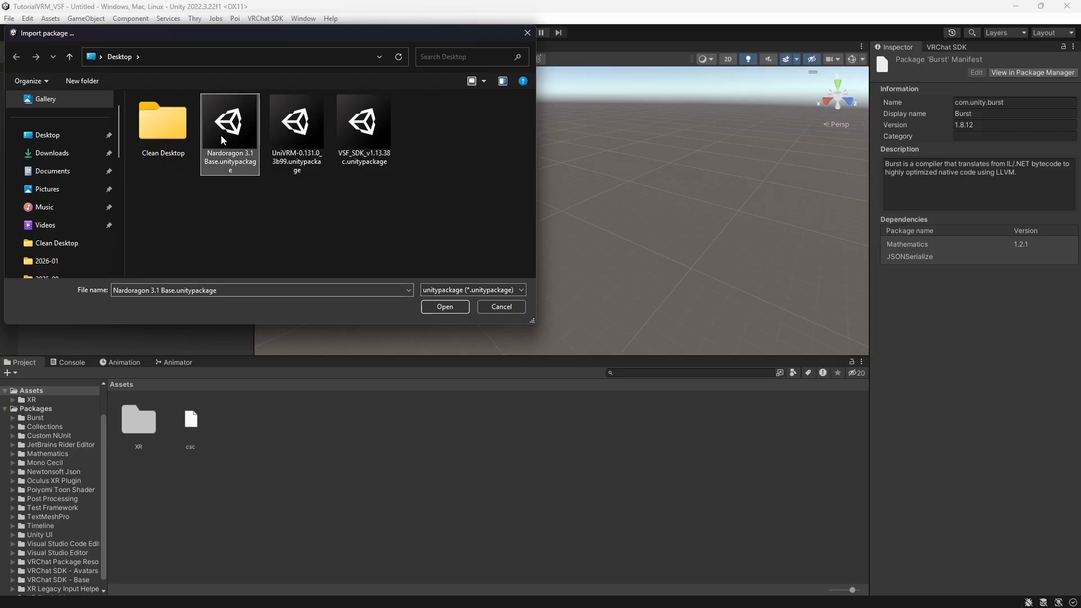
left_click(442, 307)
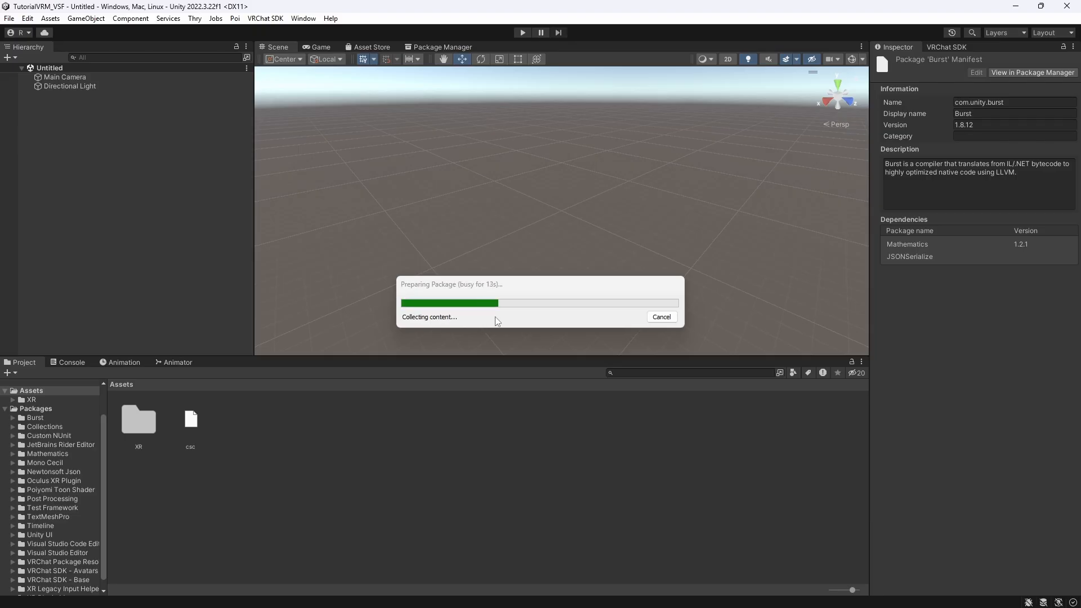
left_click(390, 492)
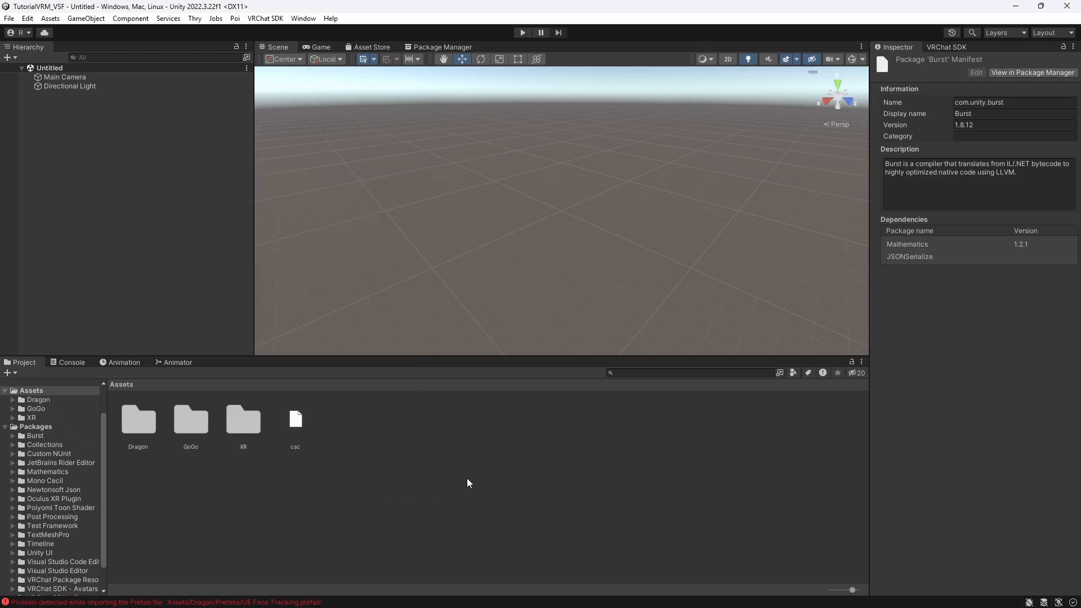
- Place the Nardoragon prefab from the Dragon Prefabs folder into the scene hierarchy
double_click(138, 422)
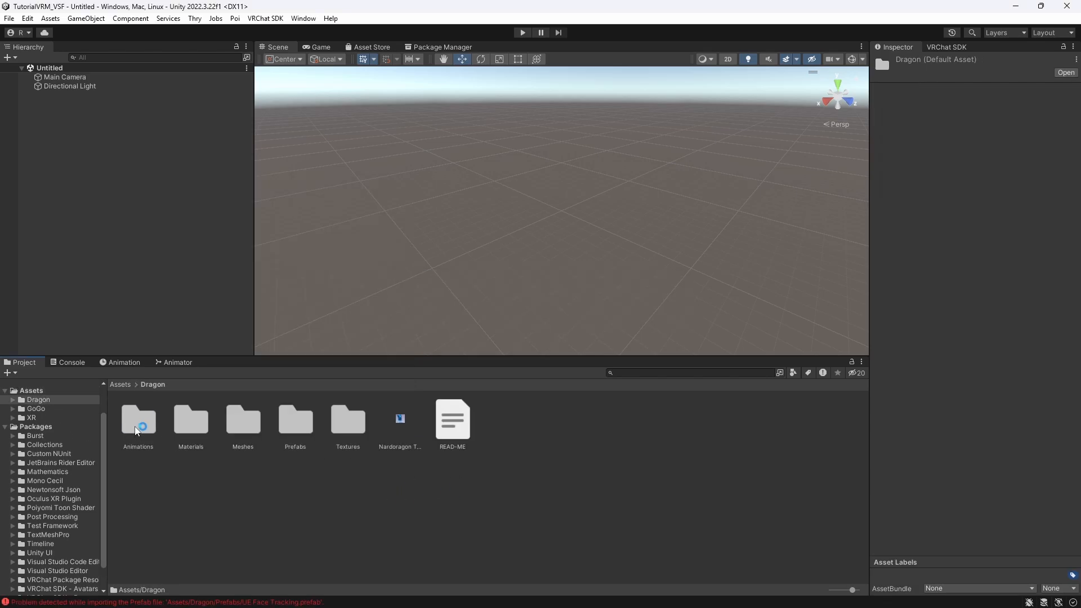
double_click(295, 431)
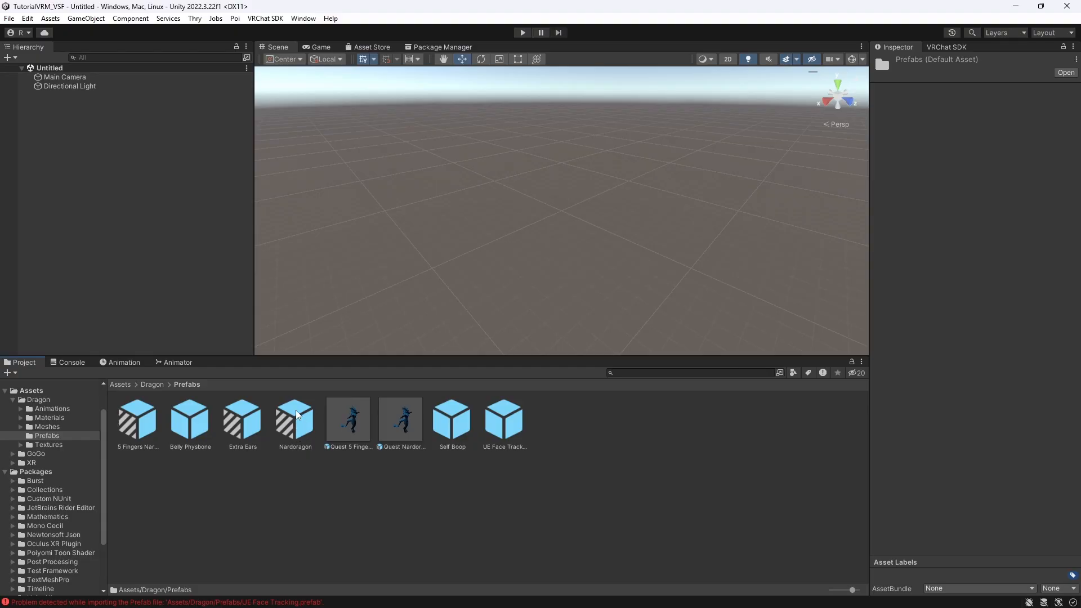
left_click(295, 423)
left_click_drag(293, 419, 82, 168)
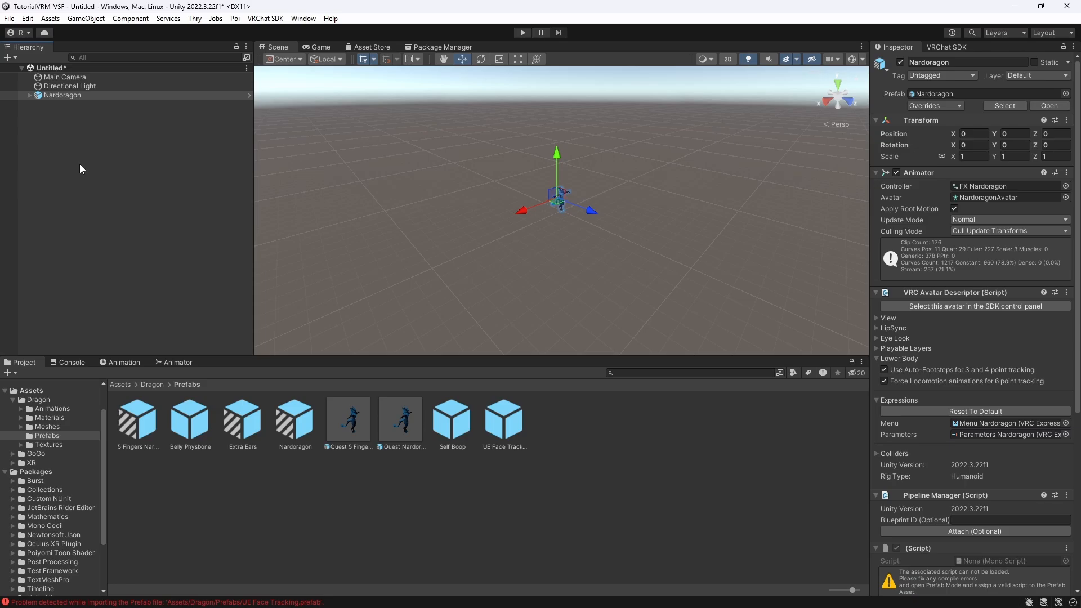
- Zoom and orbit the scene view to examine the Nardoragon model
scroll(594, 206, "up", 5)
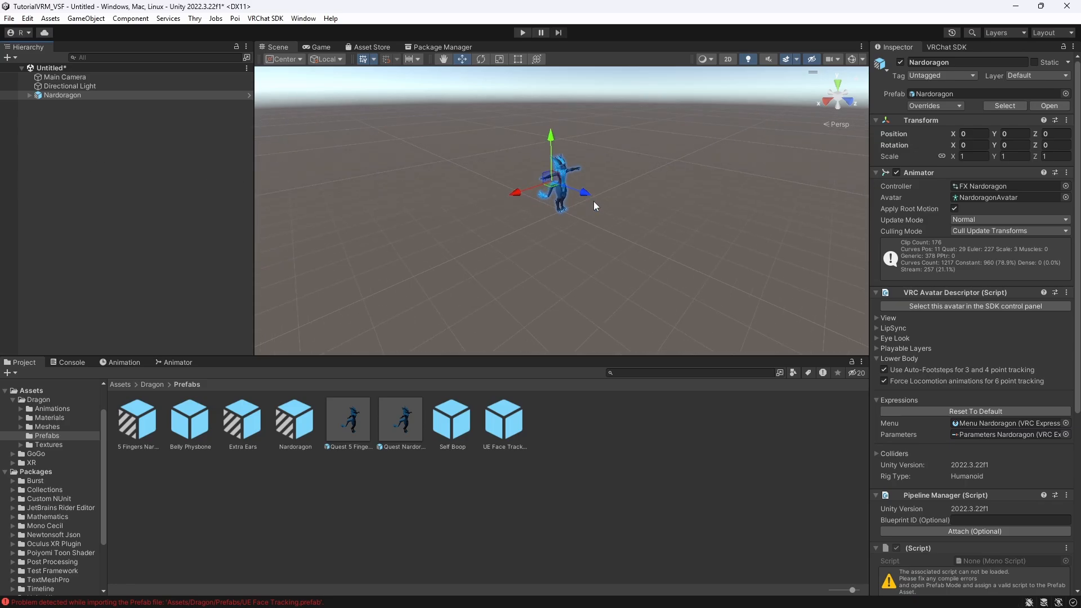
scroll(594, 206, "up", 6)
middle_click_drag(601, 202, 503, 298)
right_click_drag(515, 228, 411, 211)
middle_click_drag(482, 210, 349, 231)
right_click_drag(502, 233, 466, 218)
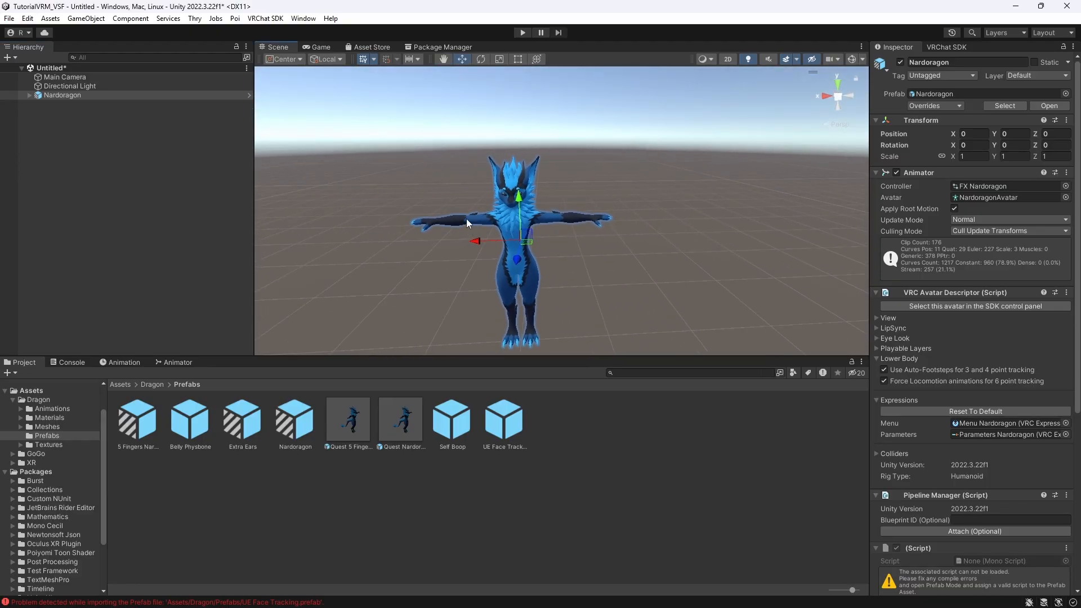
middle_click_drag(466, 219, 468, 188)
scroll(506, 213, "up", 3)
middle_click_drag(540, 227, 596, 237)
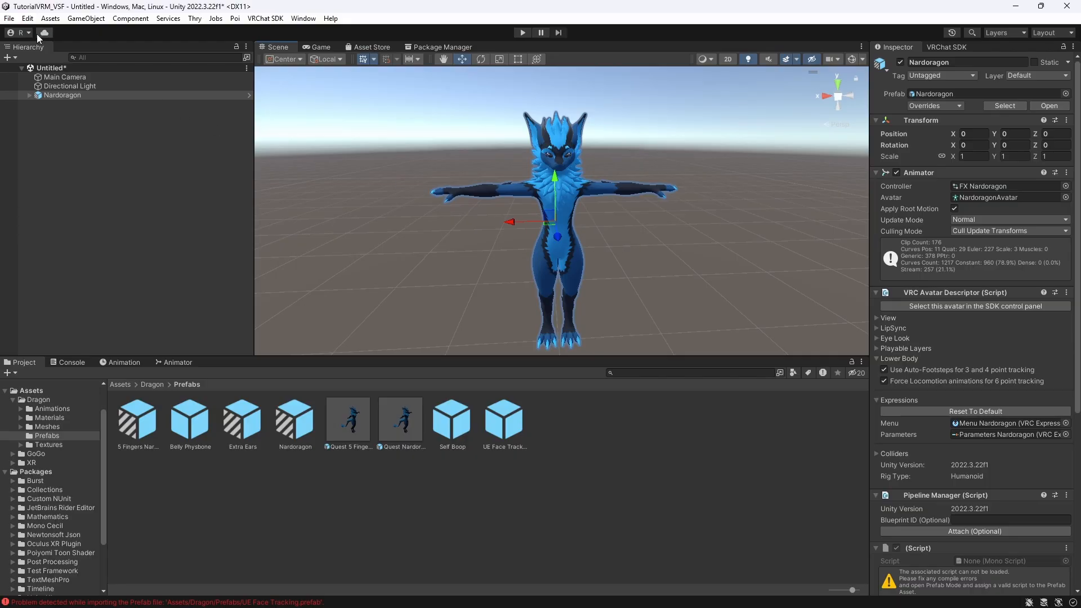
- Import the UniVRM-0.131.0_3b99.unitypackage custom package from the desktop into the project
left_click(50, 19)
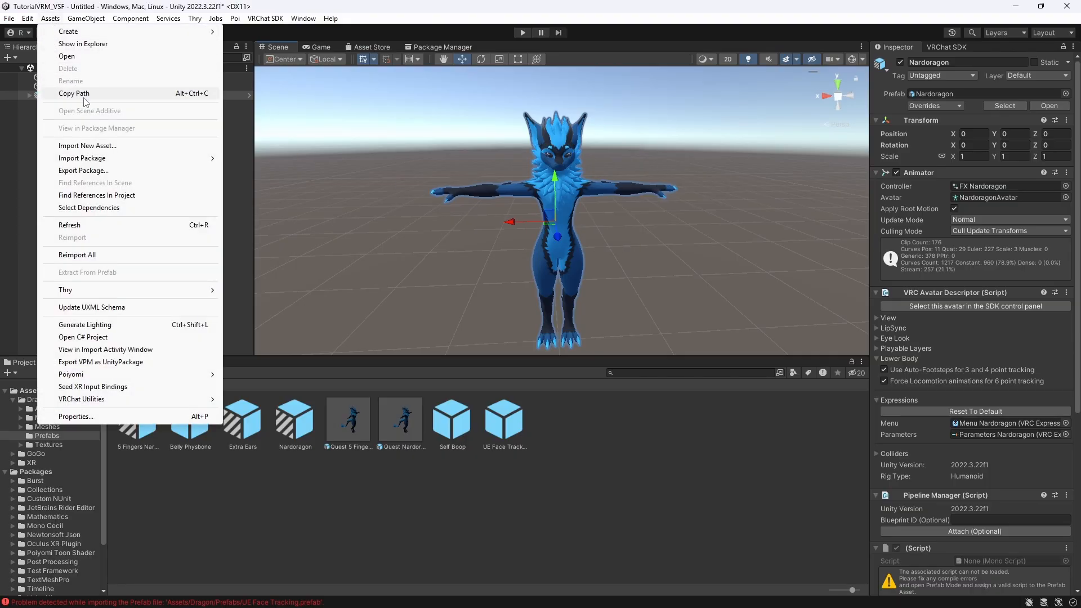
mouse_move(191, 158)
left_click(265, 158)
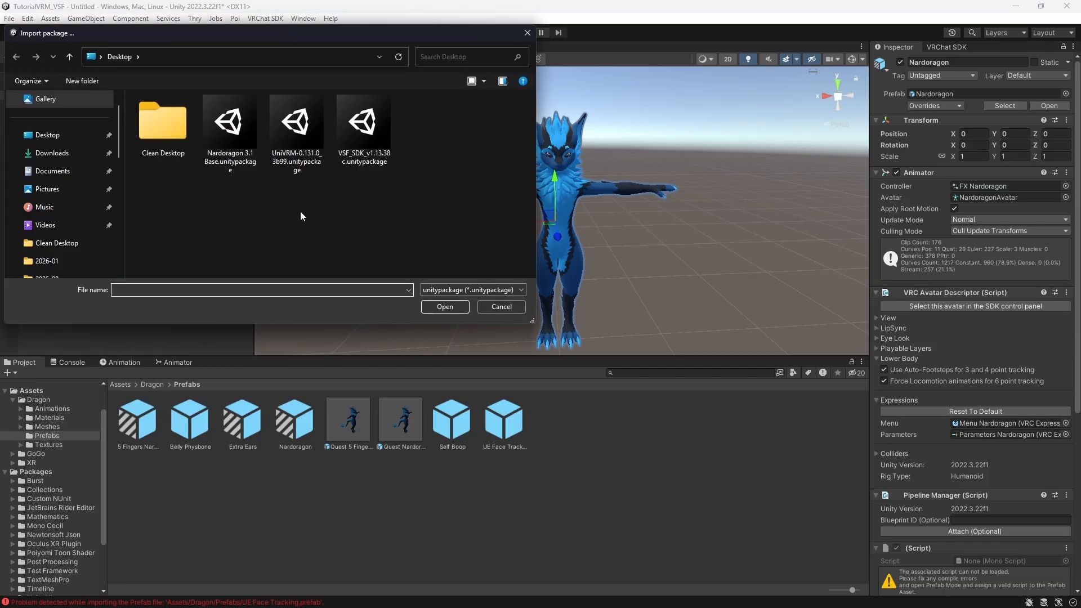
left_click(297, 132)
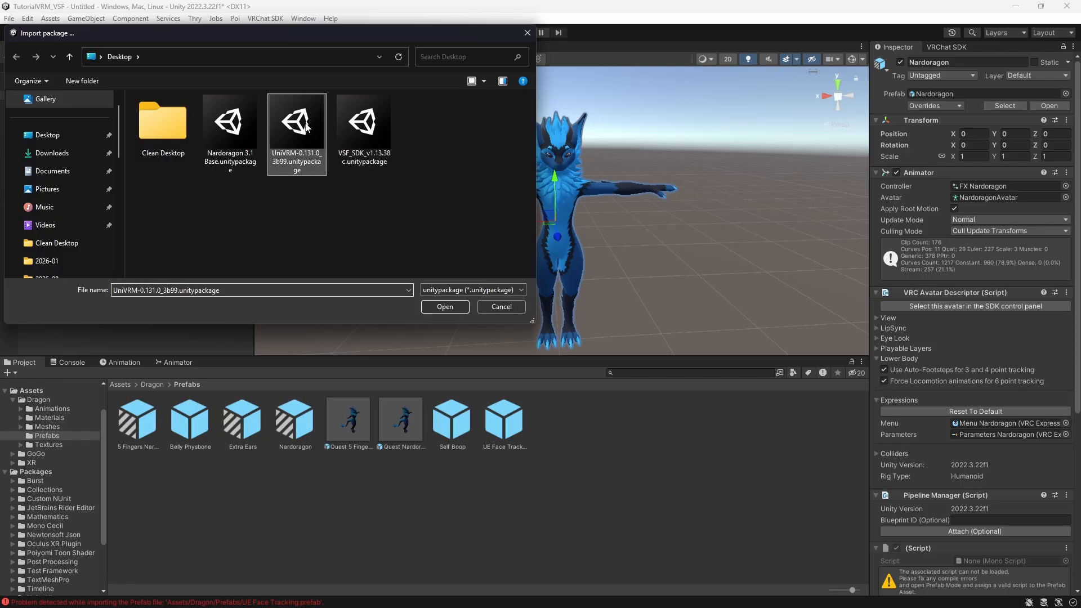
left_click(429, 307)
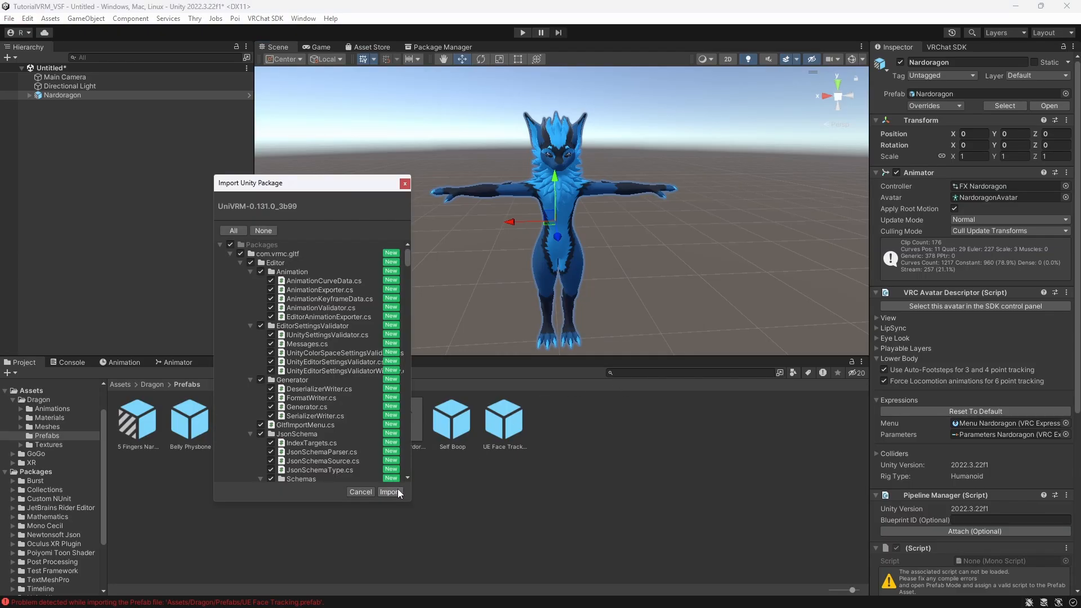
left_click(390, 491)
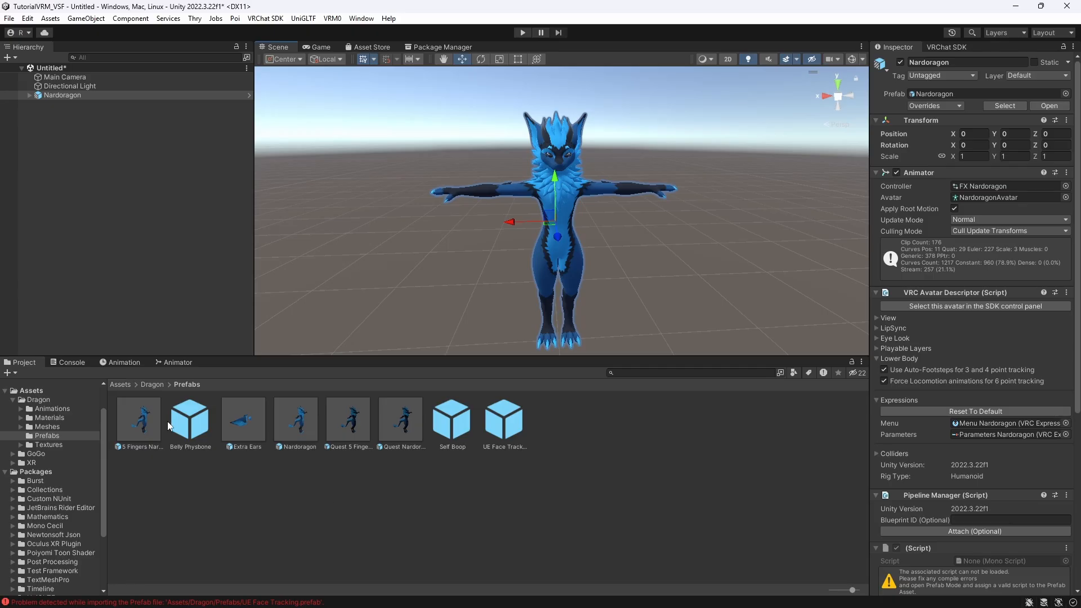
- Select the Nardoragon root object in the hierarchy and open the VRM 0.x export window
left_click(119, 384)
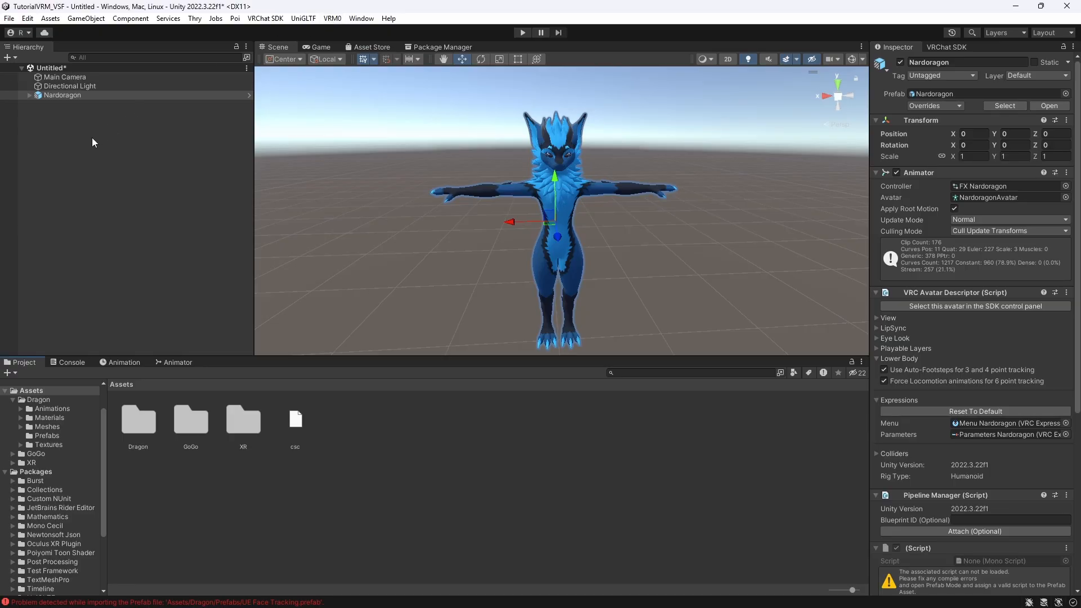
left_click(30, 95)
left_click(29, 97)
left_click(102, 130)
left_click(67, 96)
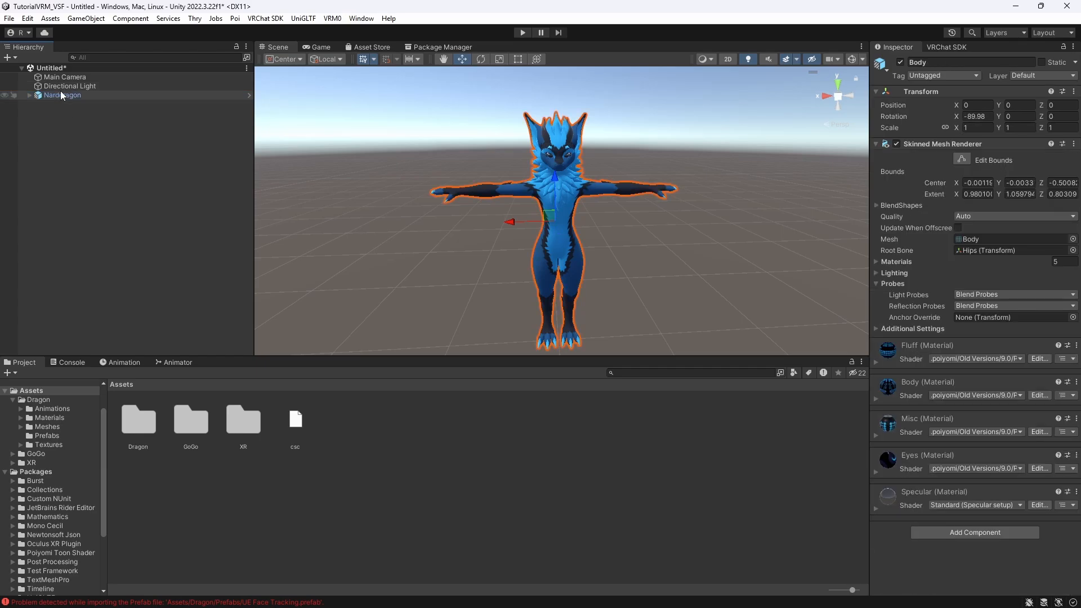
left_click(63, 95)
left_click(29, 96)
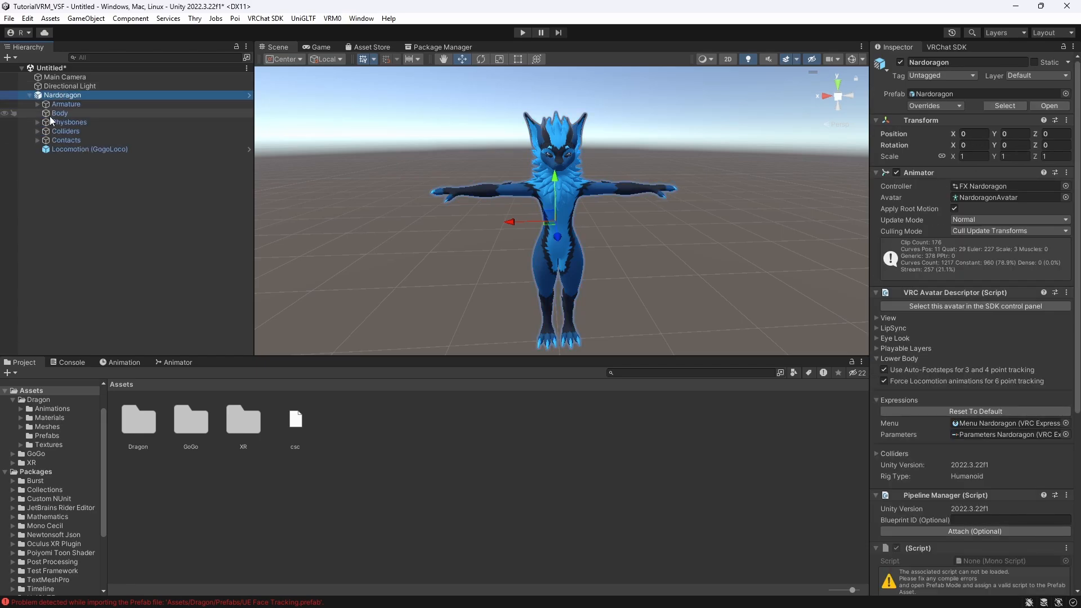
left_click(29, 96)
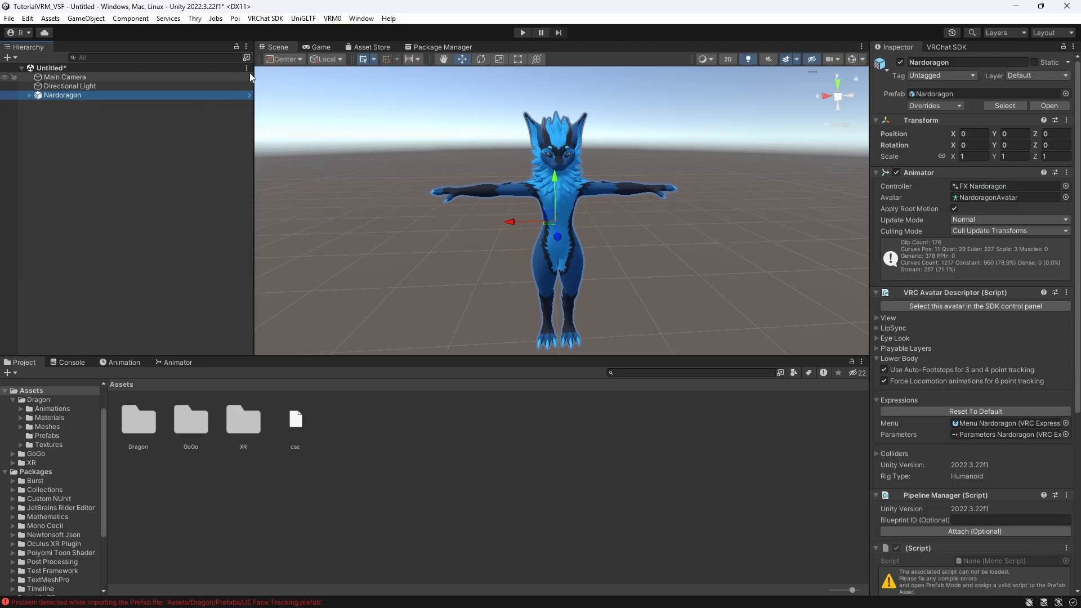
left_click(332, 18)
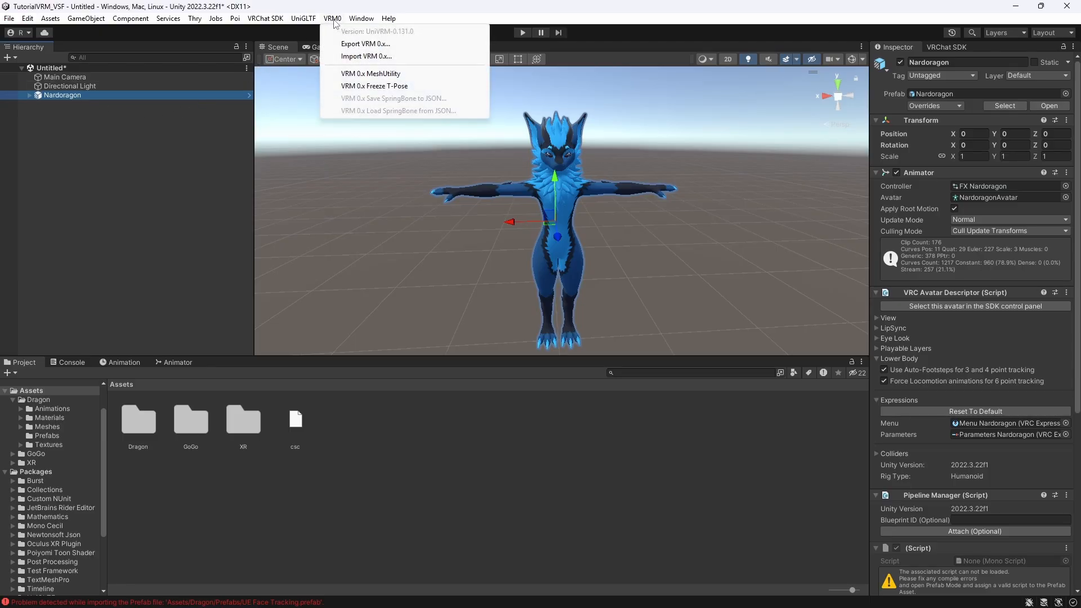
left_click(354, 44)
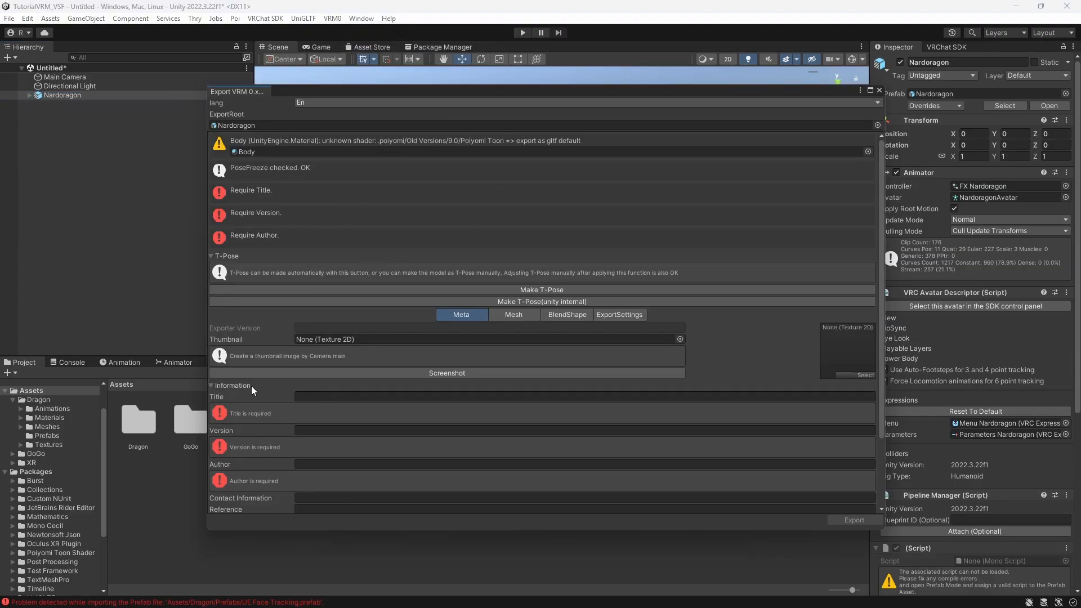
- Fill in the VRM export information with title TutorialVRM, version 1.2, and the author's name
left_click(321, 397)
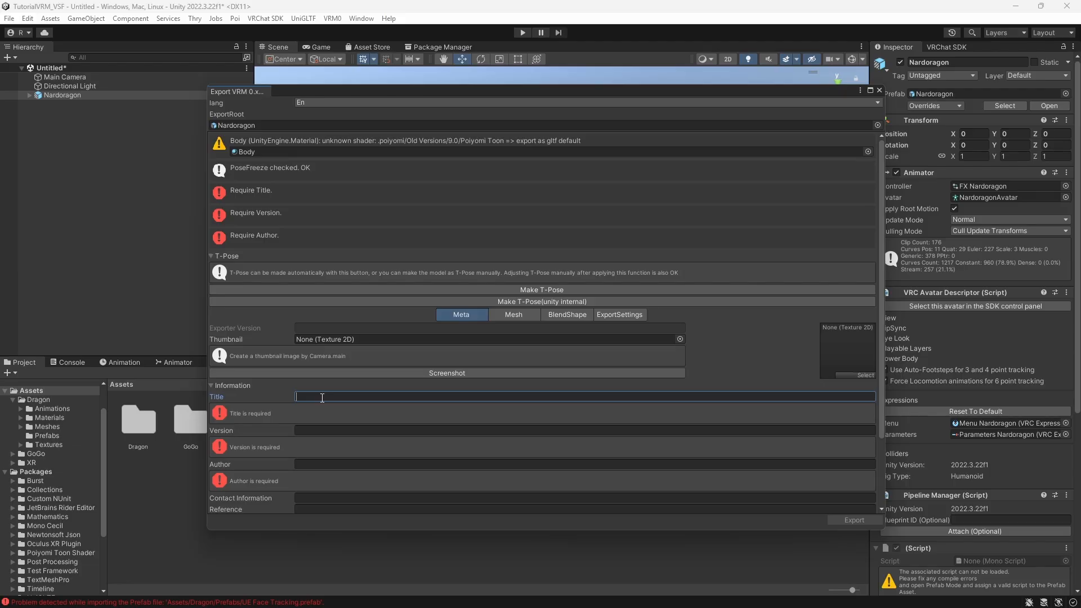
type("Tut")
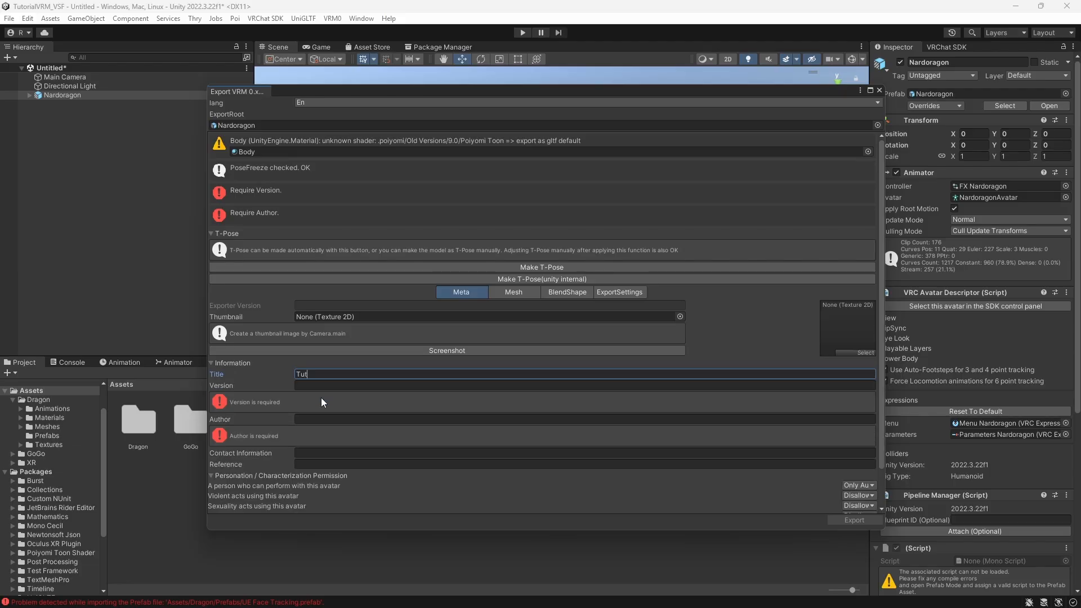
type("orialVRM")
key("Tab")
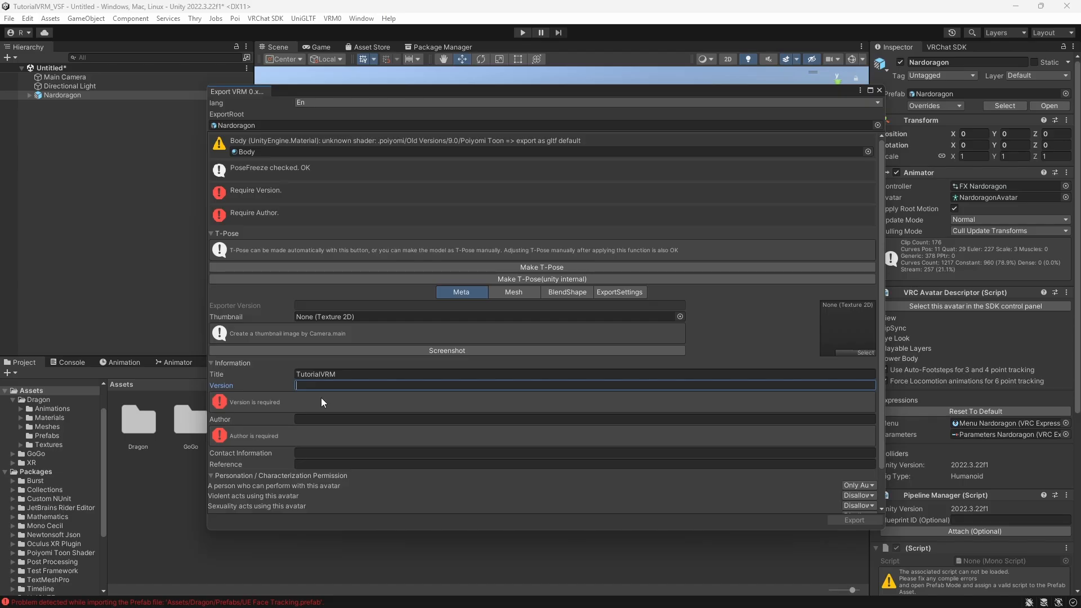
type("1")
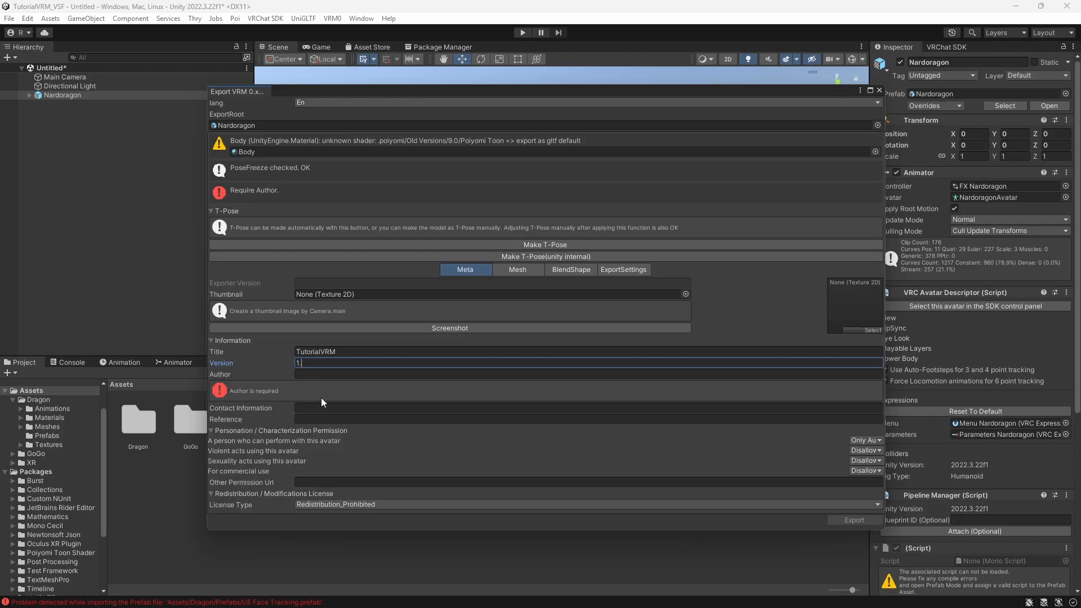
type(".2")
left_click(352, 375)
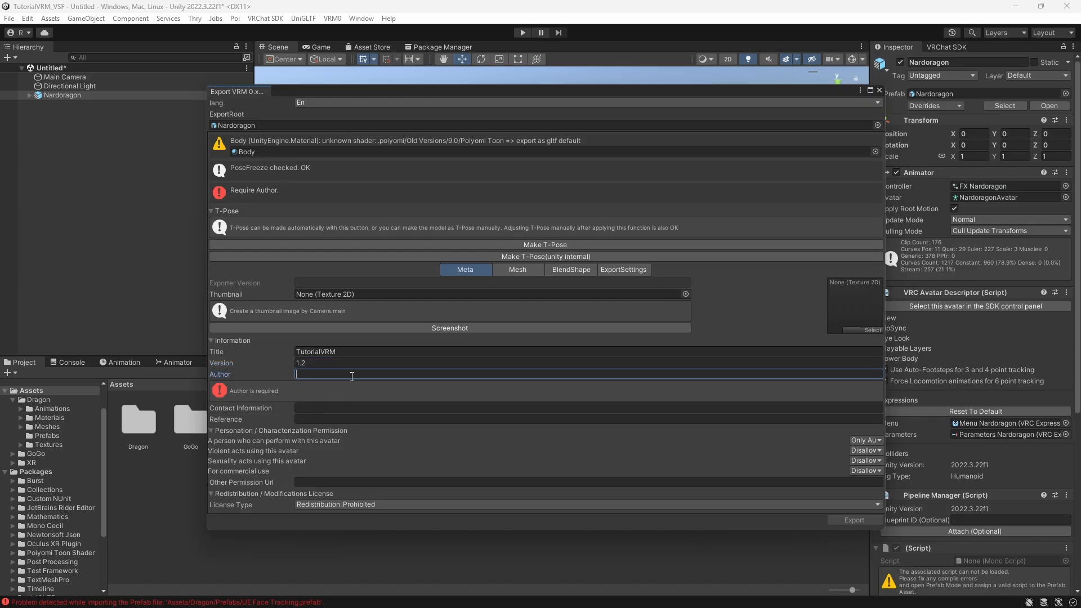
type("Pipp")
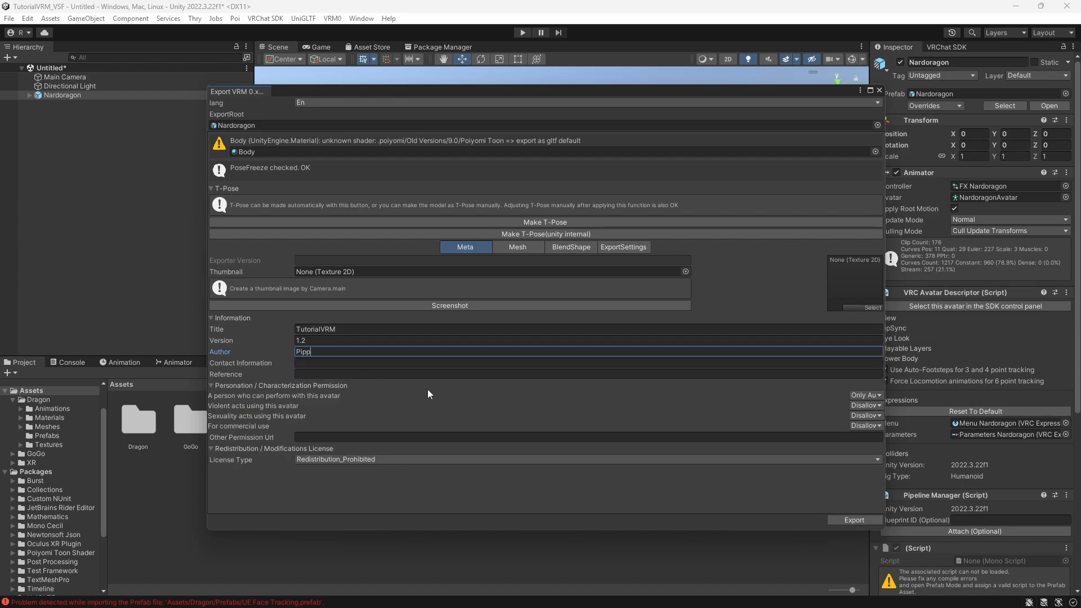
- Export the avatar as TutuorialVRM.vrm in the project folder, then deactivate the Nardoragon object in the scene
left_click(837, 522)
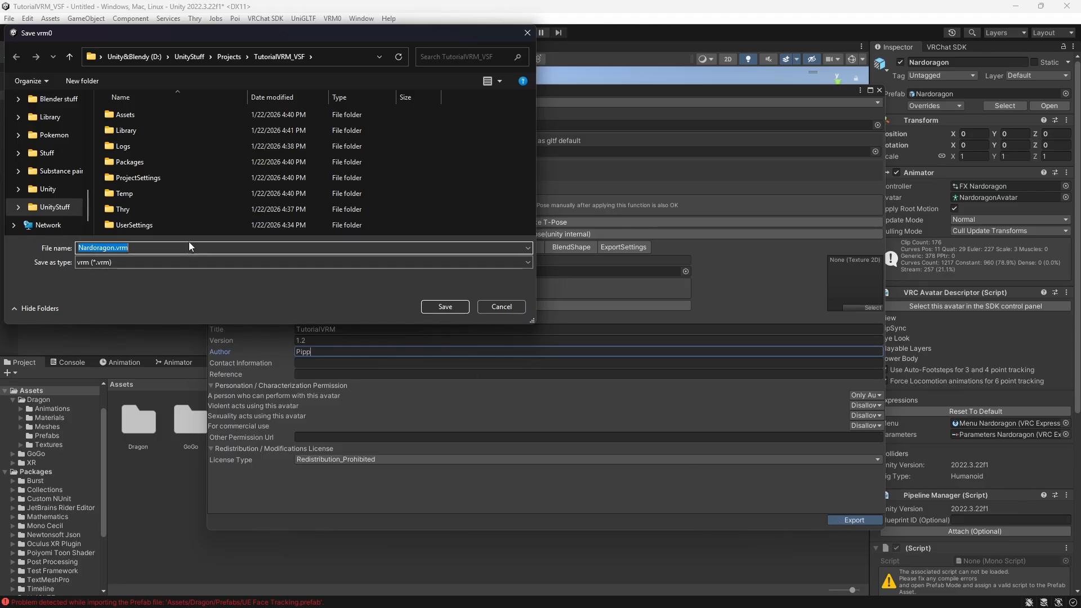
type("TutuorialVRM")
left_click(455, 306)
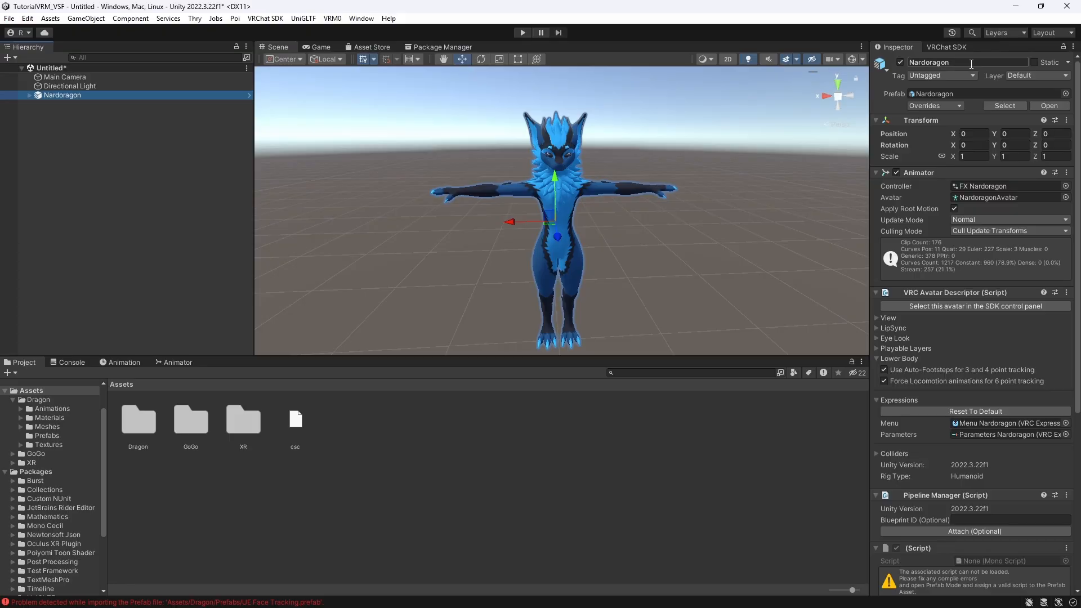
left_click(900, 62)
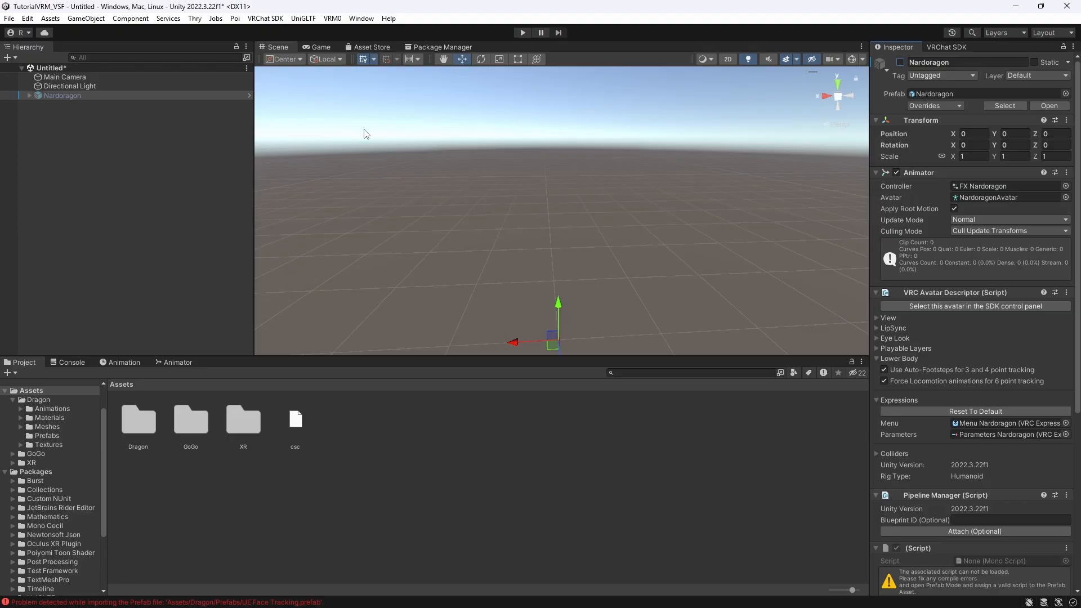
- Import Nardoragon.vrm from the desktop as a VRM, save it as Nardoragon.prefab in Assets, and place it in the scene
left_click_drag(549, 9, 494, 1)
left_click(332, 18)
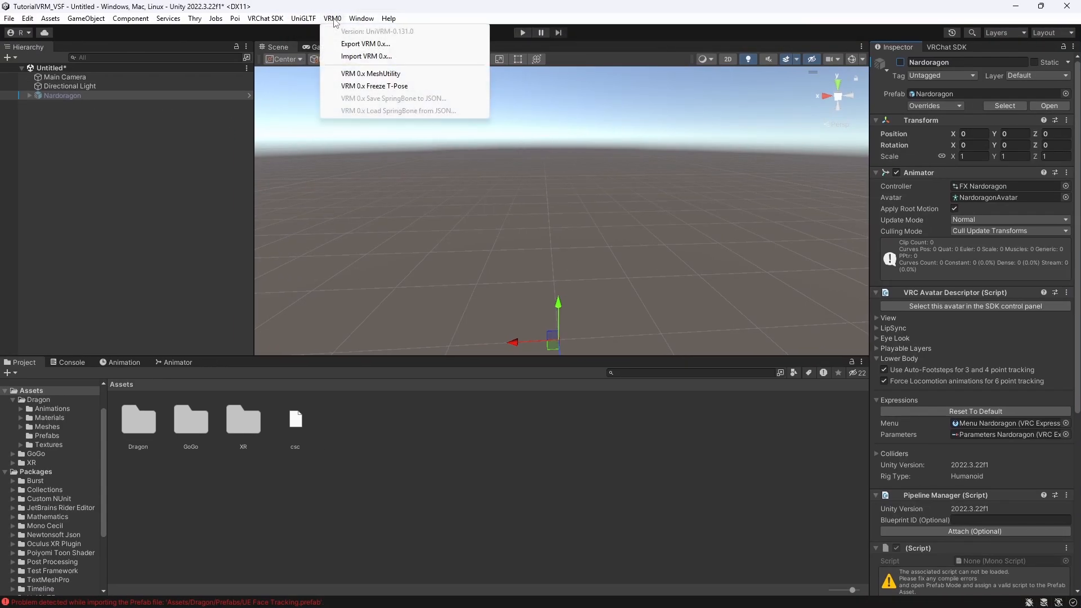
left_click(360, 57)
left_click(242, 121)
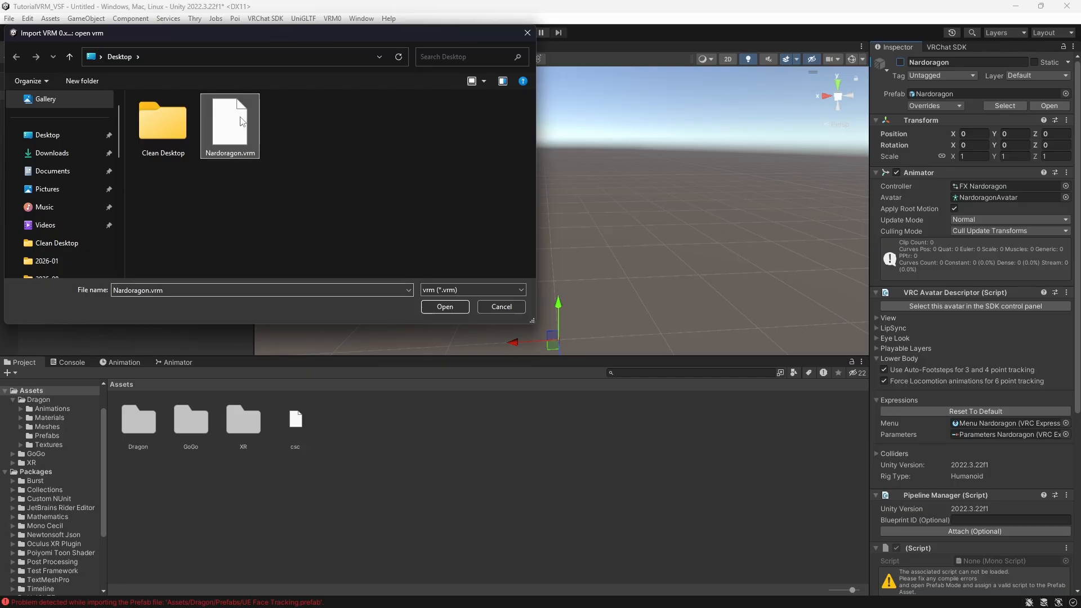
left_click(446, 308)
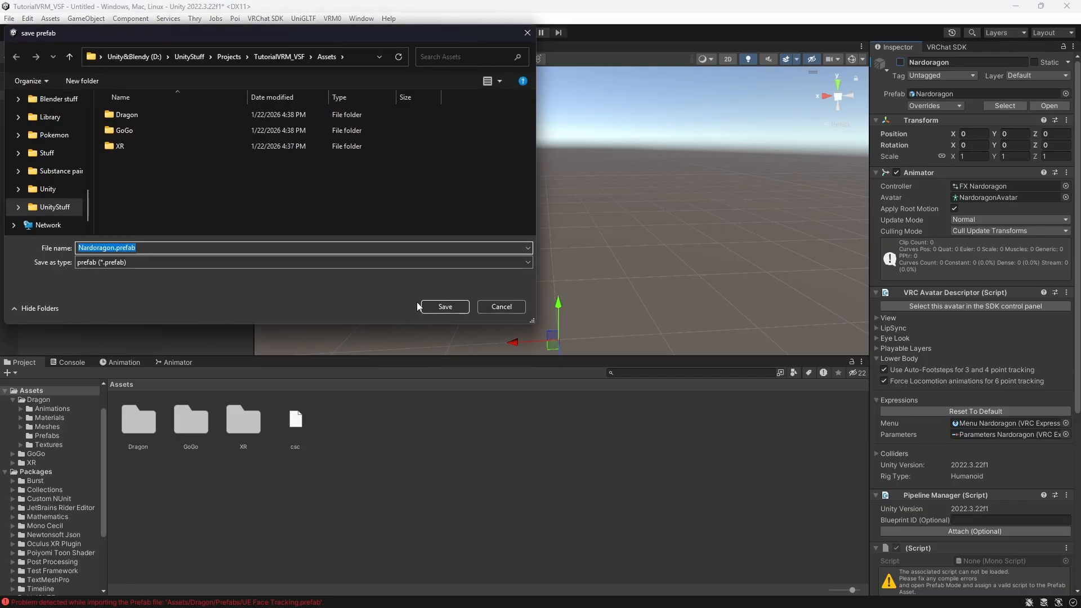
left_click(444, 306)
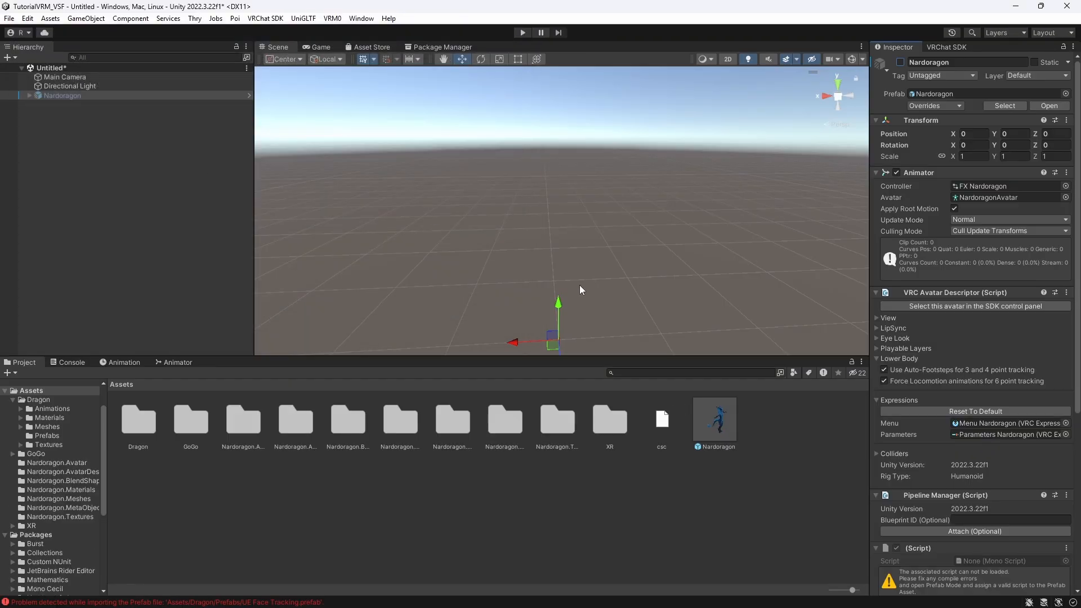
left_click(713, 420)
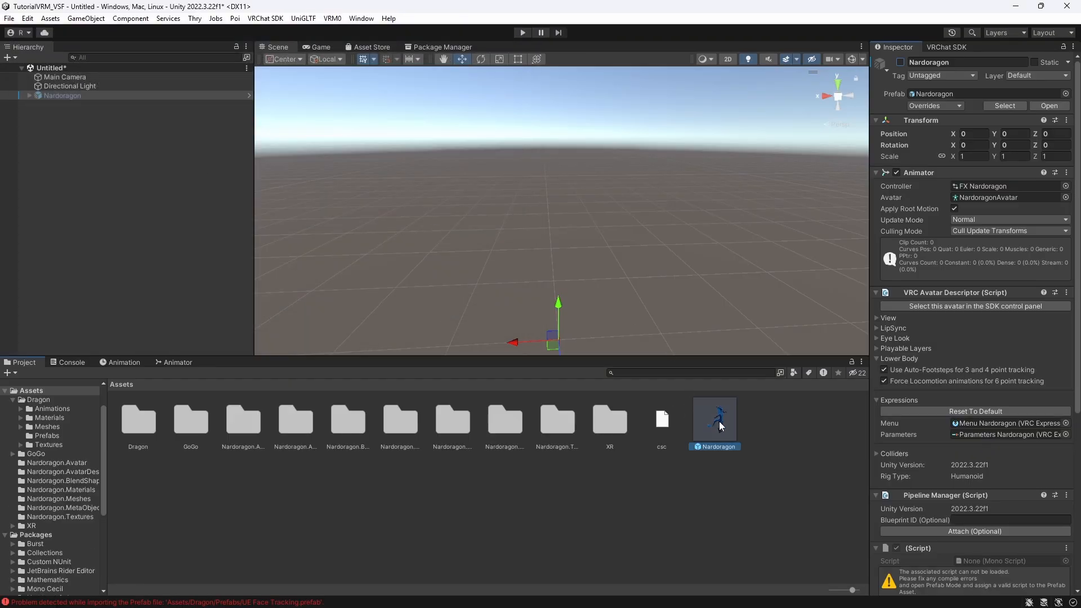
left_click_drag(713, 419, 130, 200)
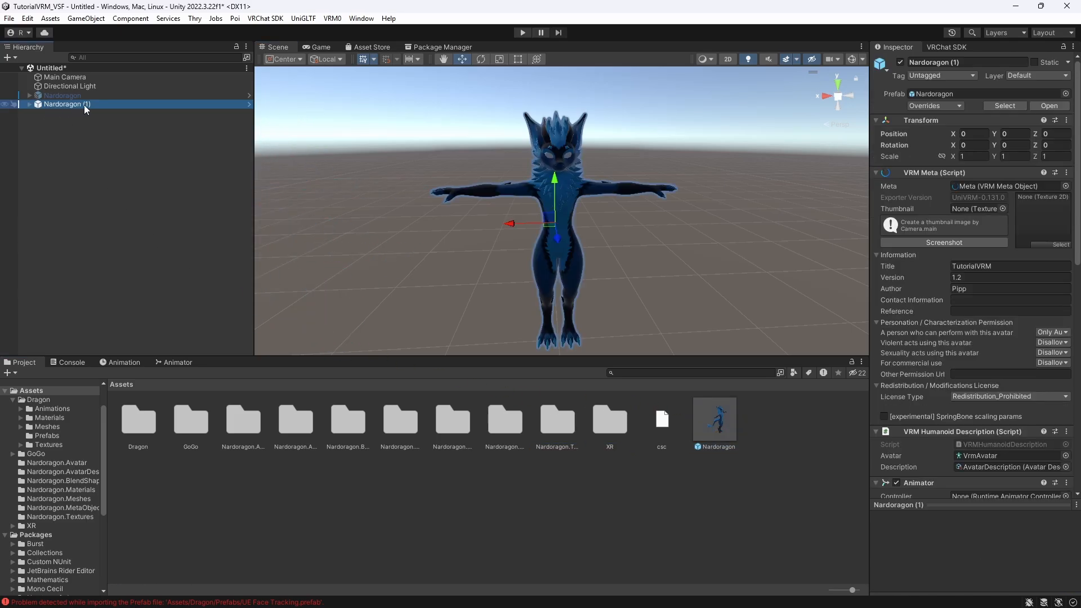
- Set the Body's Specular material rendering mode to Cutout on the imported avatar
scroll(573, 140, "up", 5)
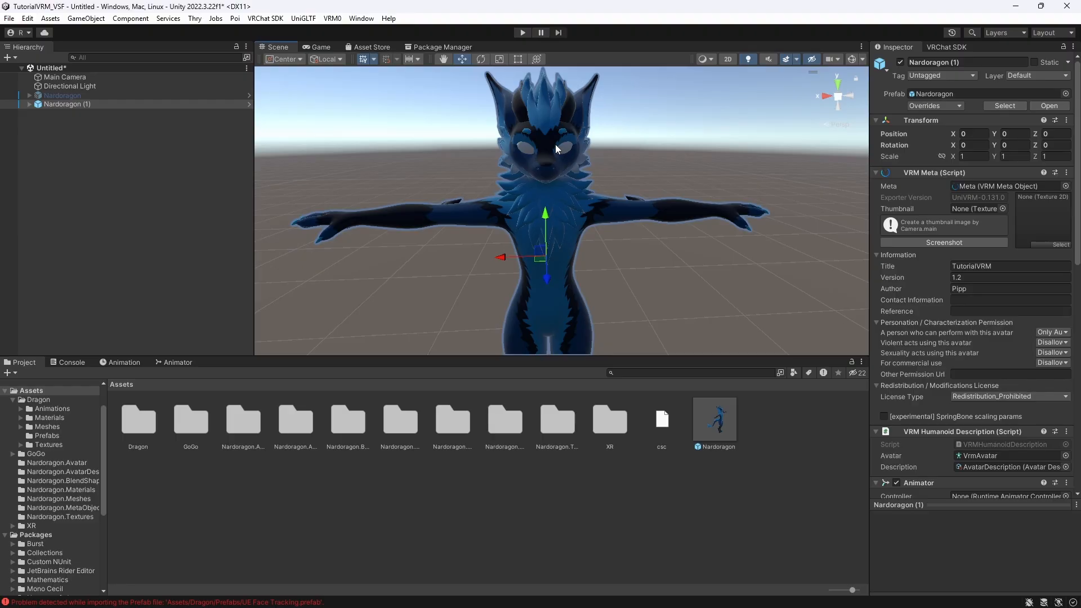
left_click(554, 144)
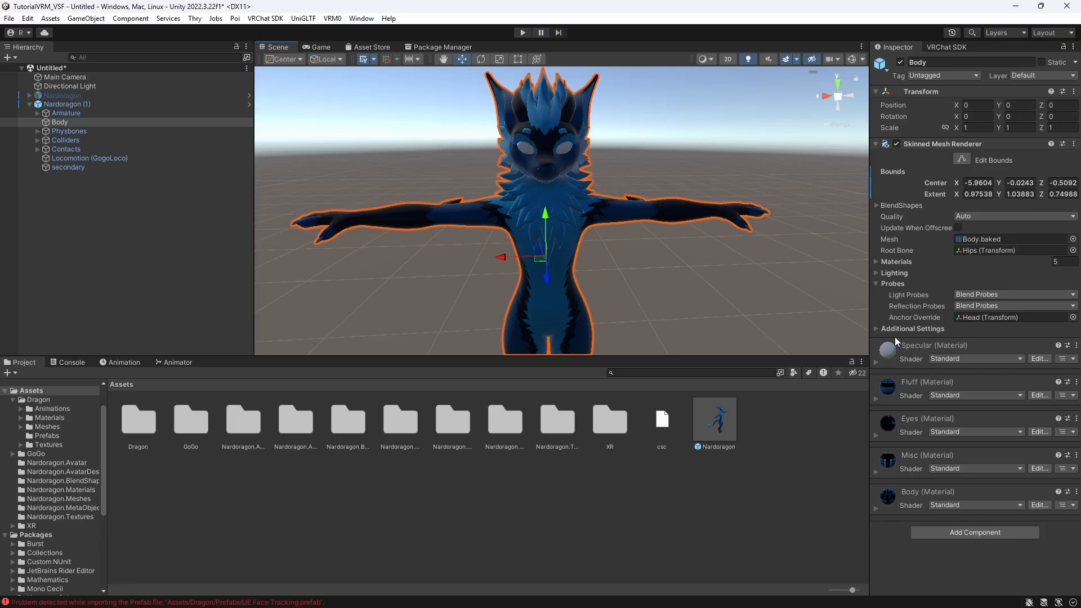
left_click(877, 363)
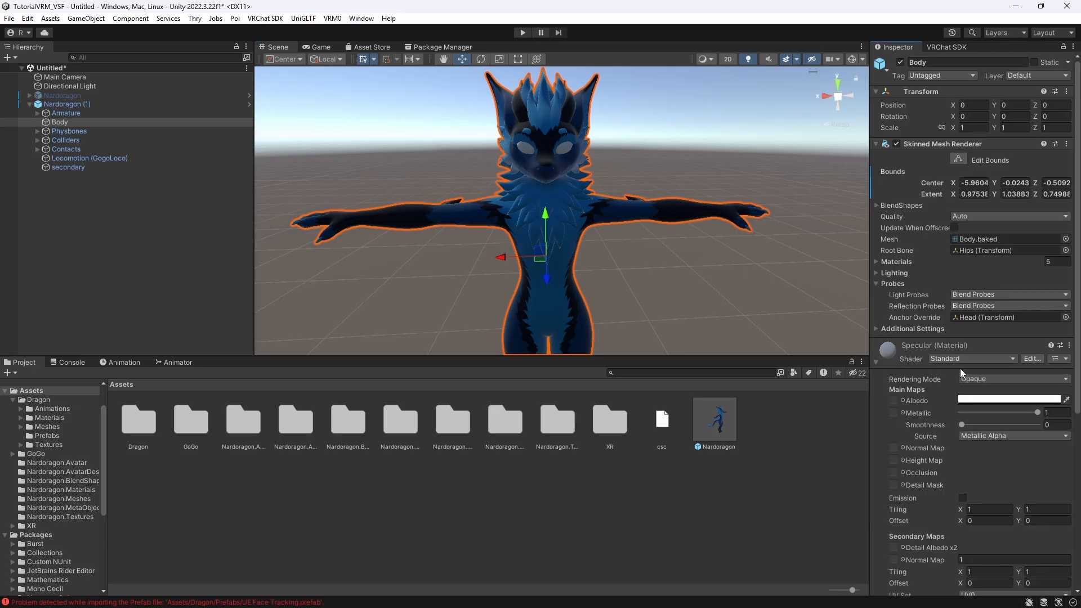
left_click(987, 379)
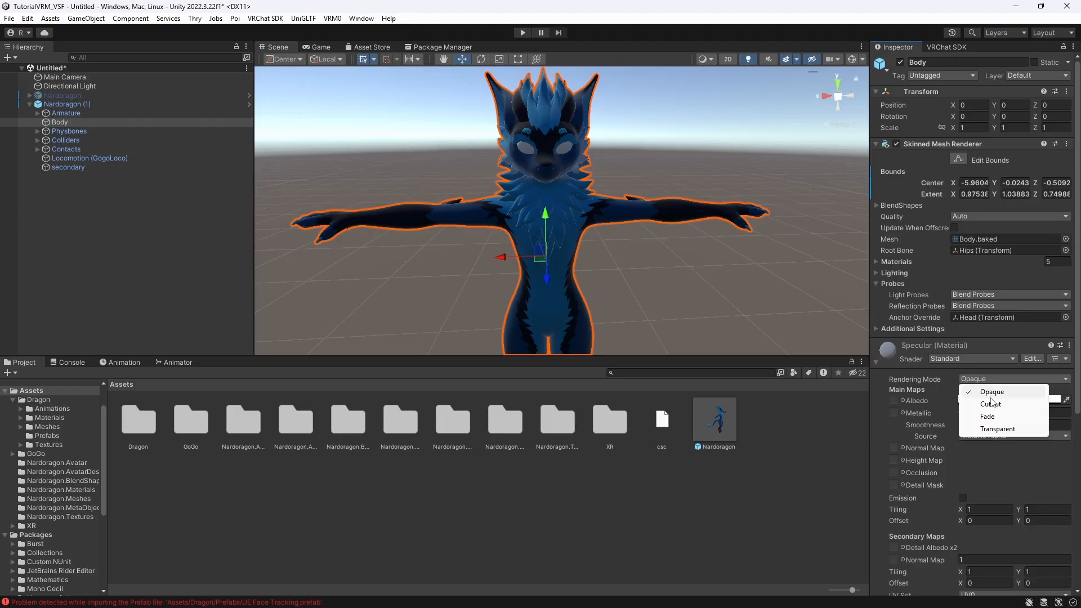
left_click(993, 404)
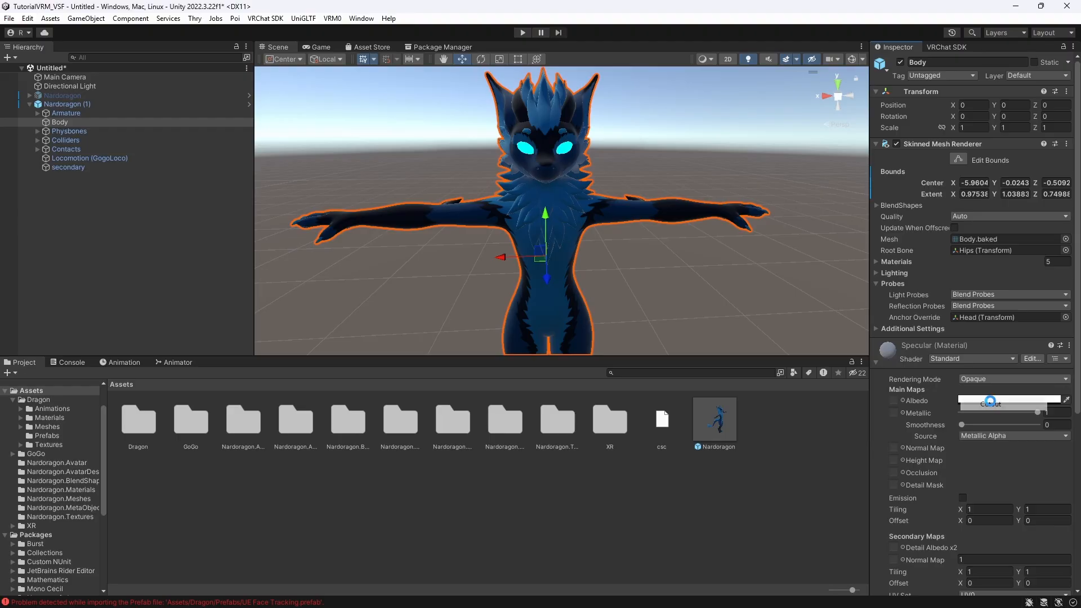
left_click(875, 360)
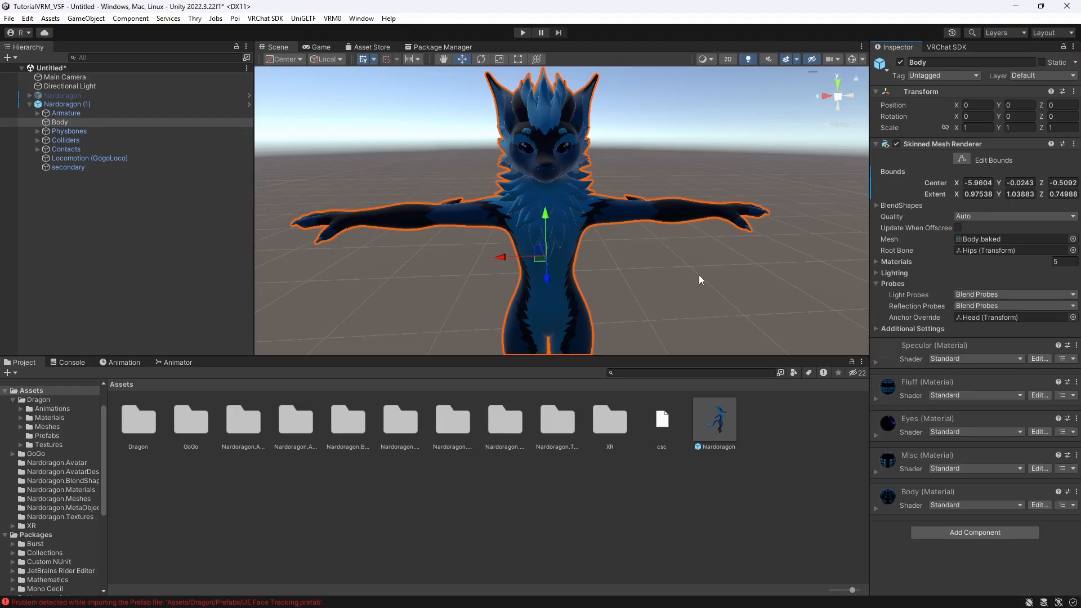
- Open the imported avatar's BlendShape asset and set the A clip's AA viseme blend shape to 100
left_click(59, 104)
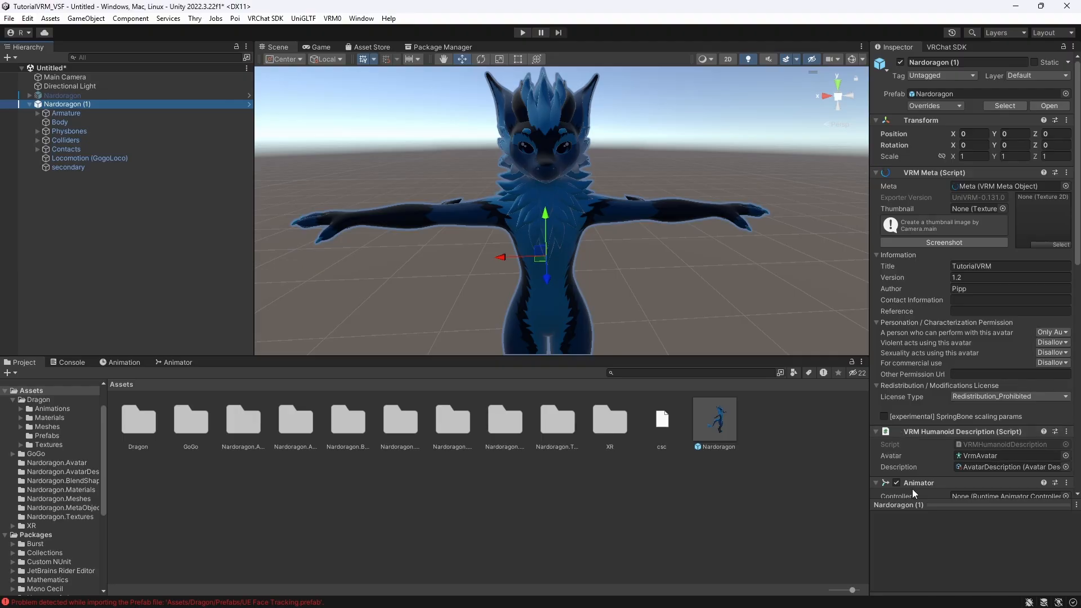
scroll(933, 462, "down", 3)
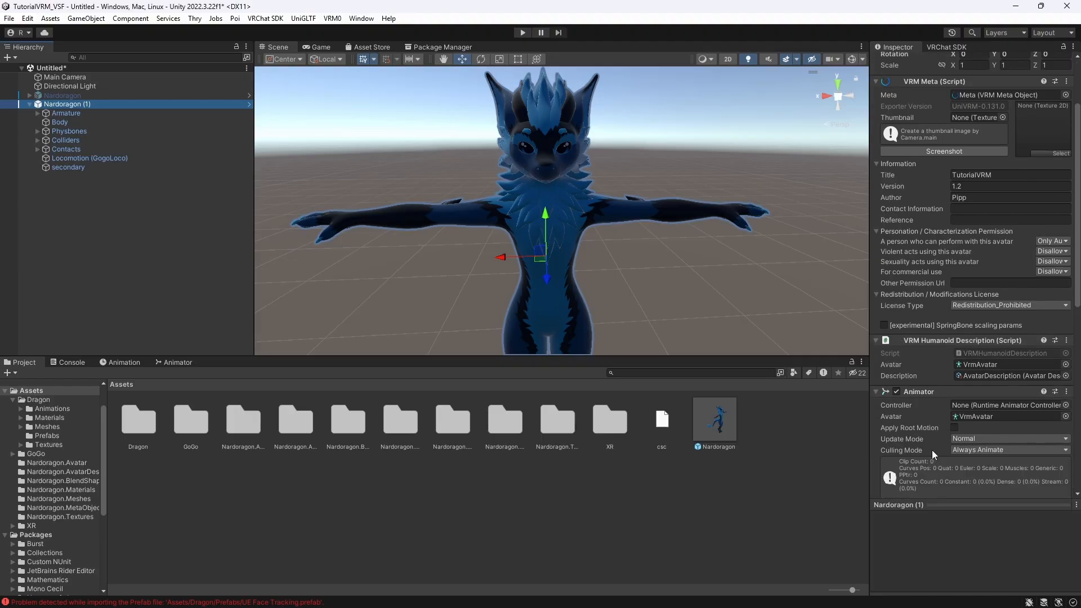
left_click(875, 340)
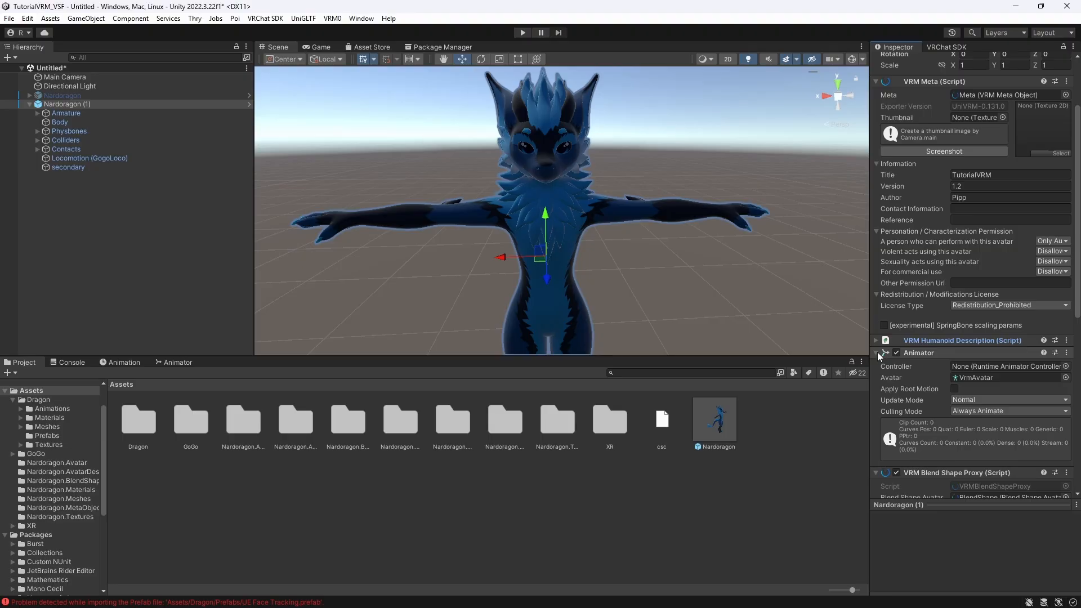
left_click(878, 353)
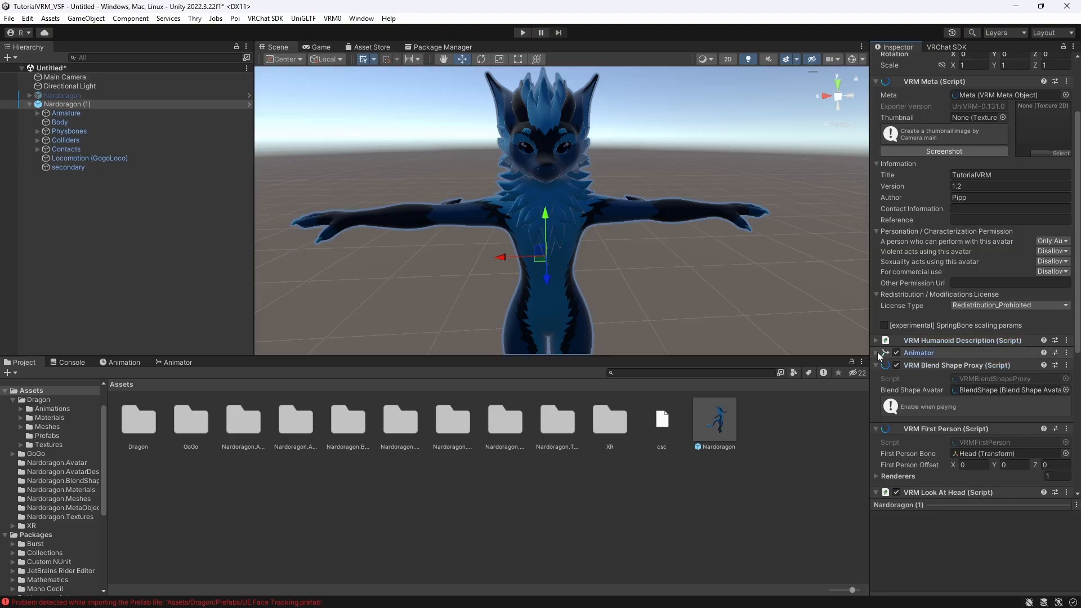
left_click(988, 391)
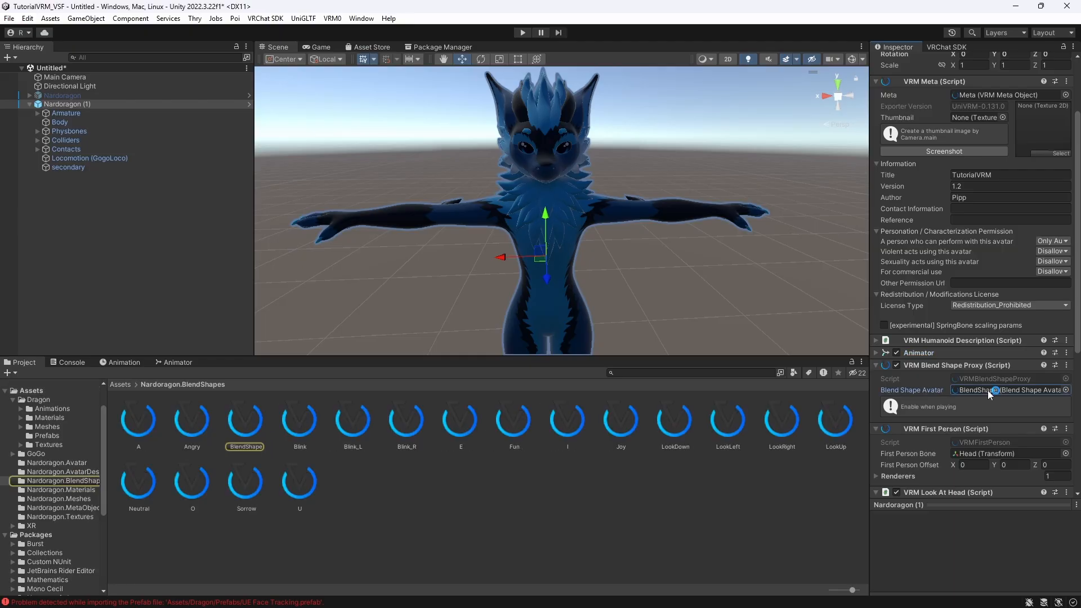
left_click(246, 419)
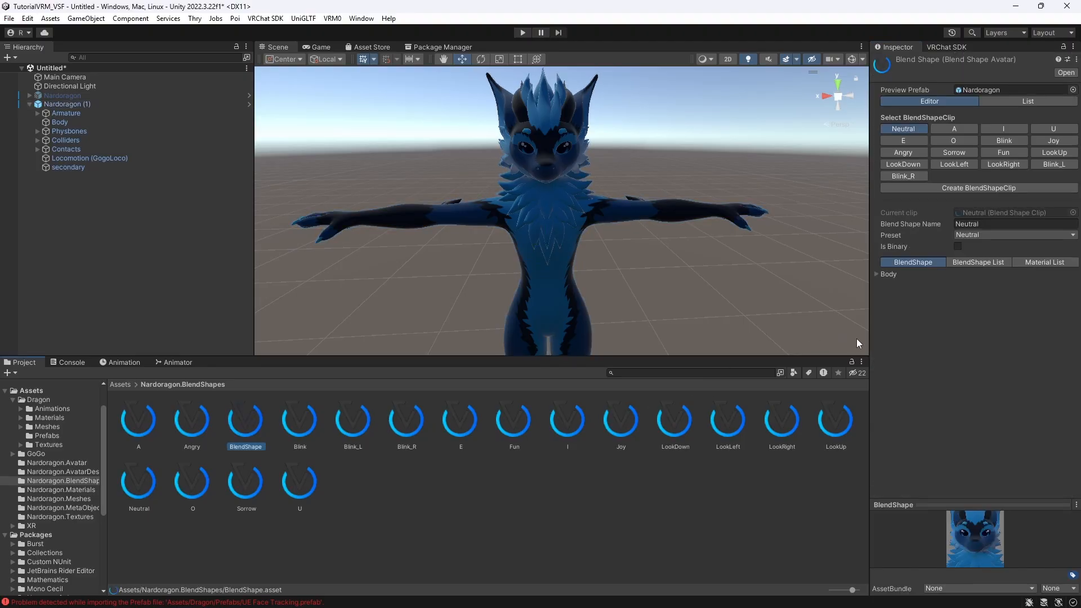
left_click_drag(950, 505, 945, 394)
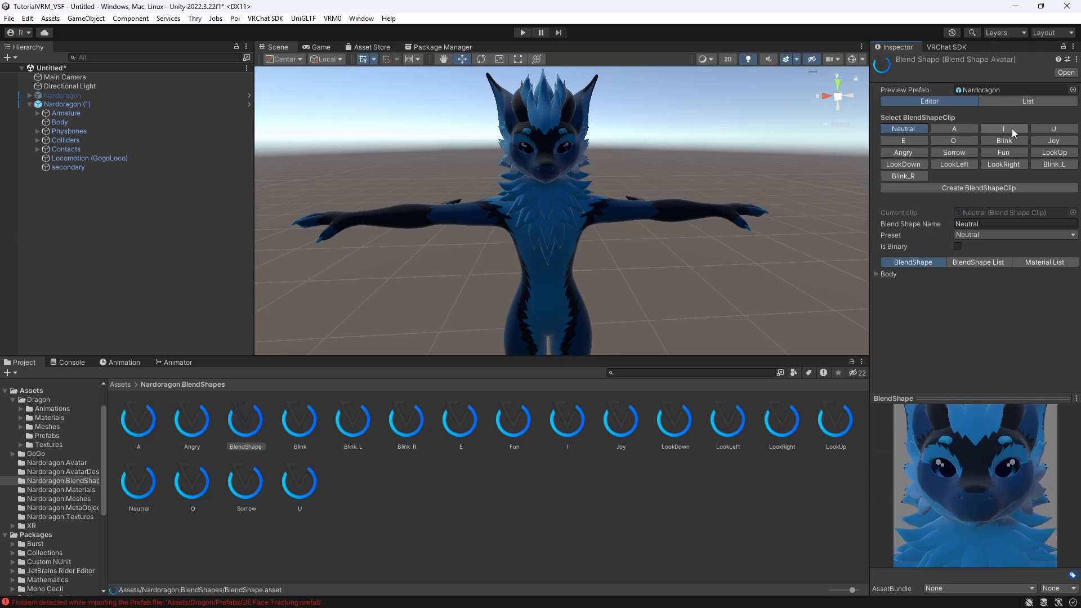
left_click(948, 127)
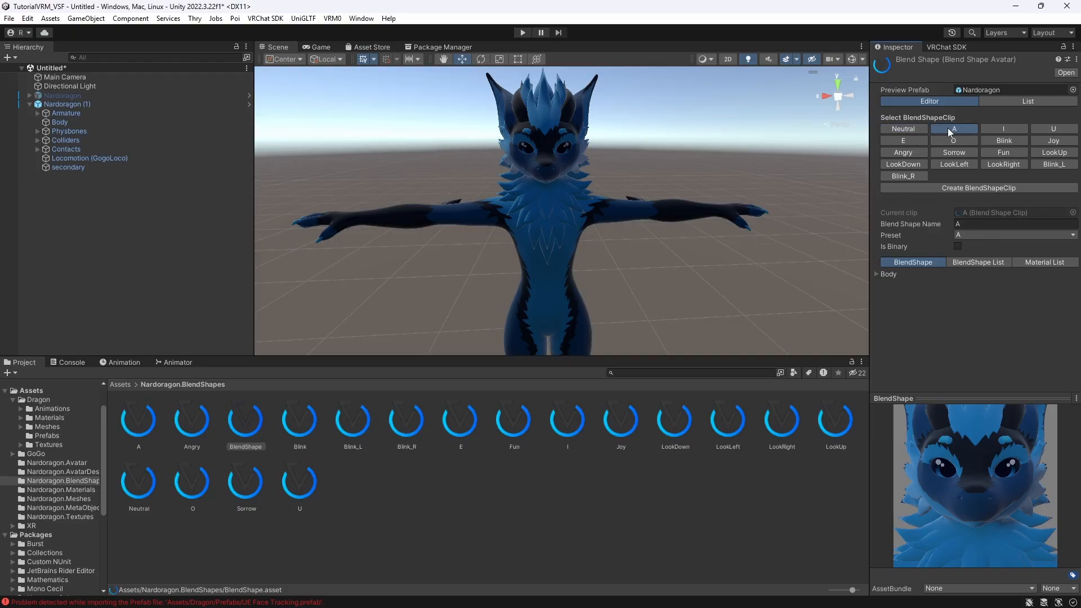
left_click(876, 275)
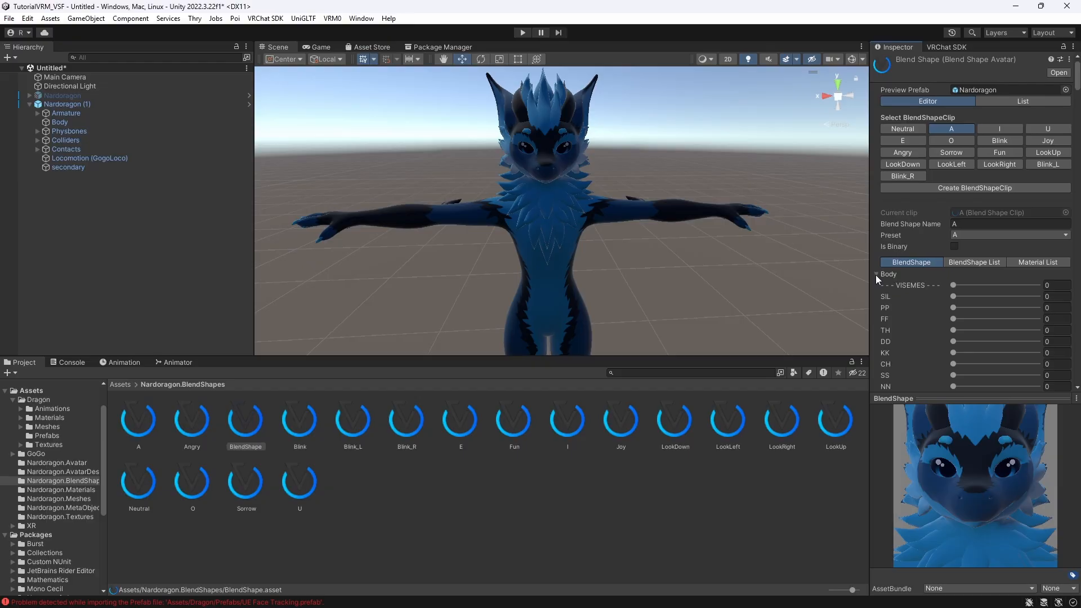
scroll(930, 306, "down", 3)
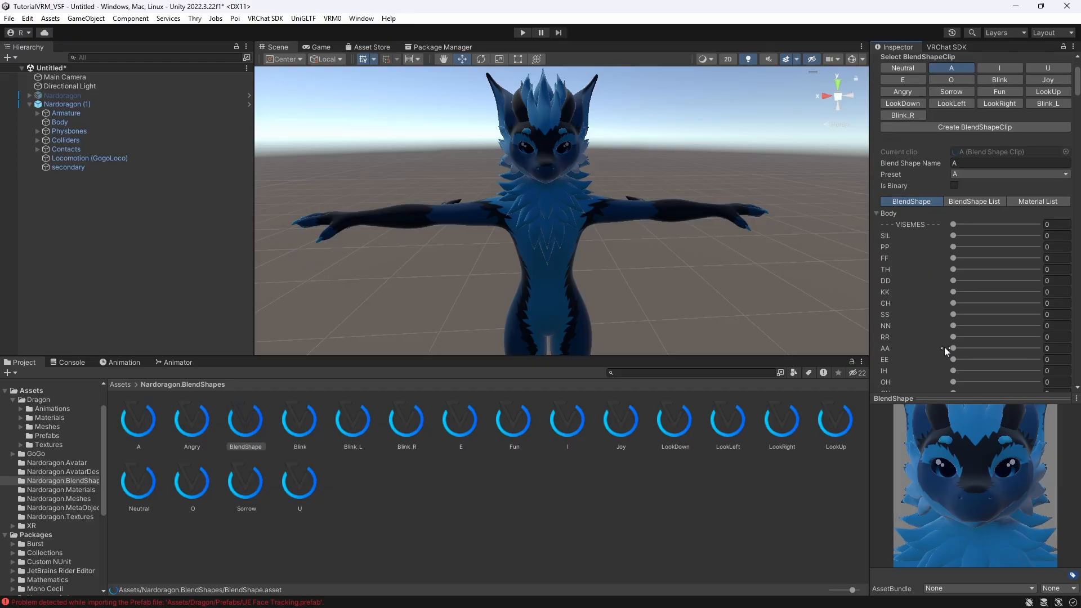
left_click_drag(952, 348, 1057, 348)
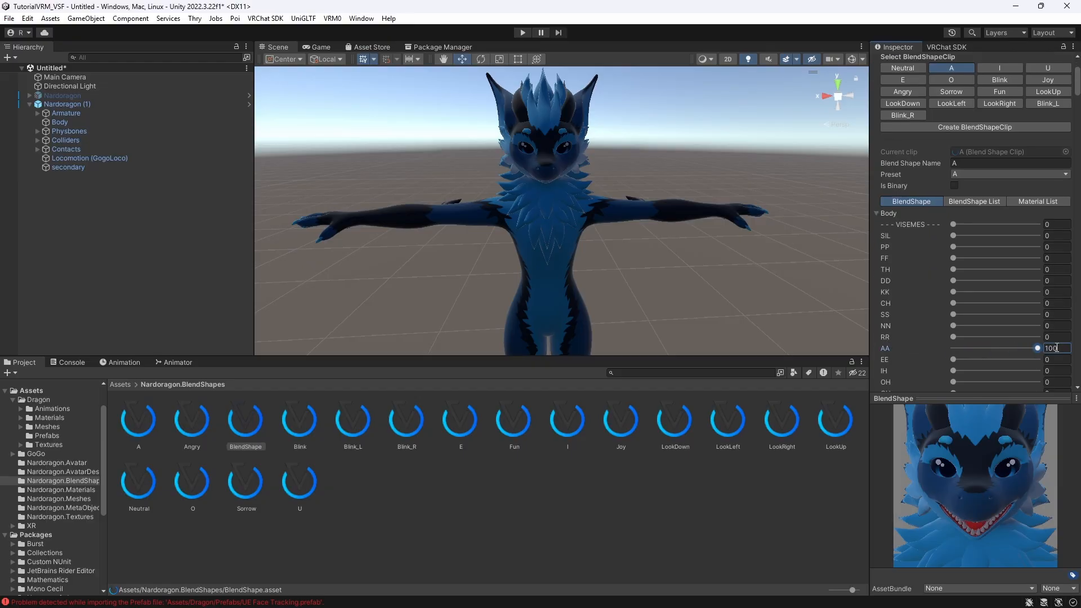
scroll(989, 315, "up", 3)
- Set the I clip's IH viseme blend shape to 100
left_click(995, 129)
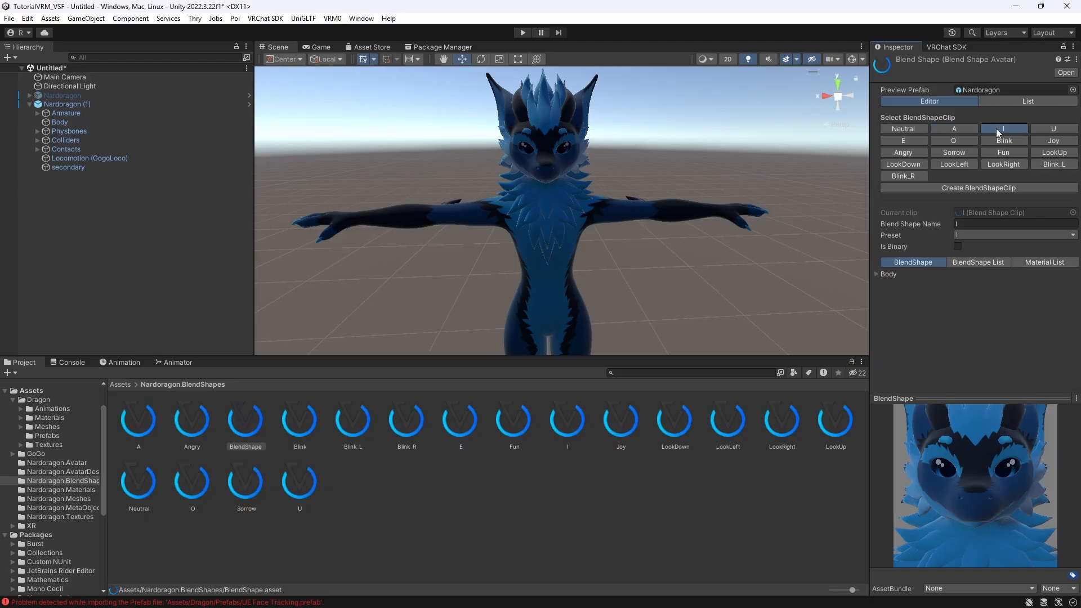
left_click(877, 274)
scroll(891, 271, "down", 2)
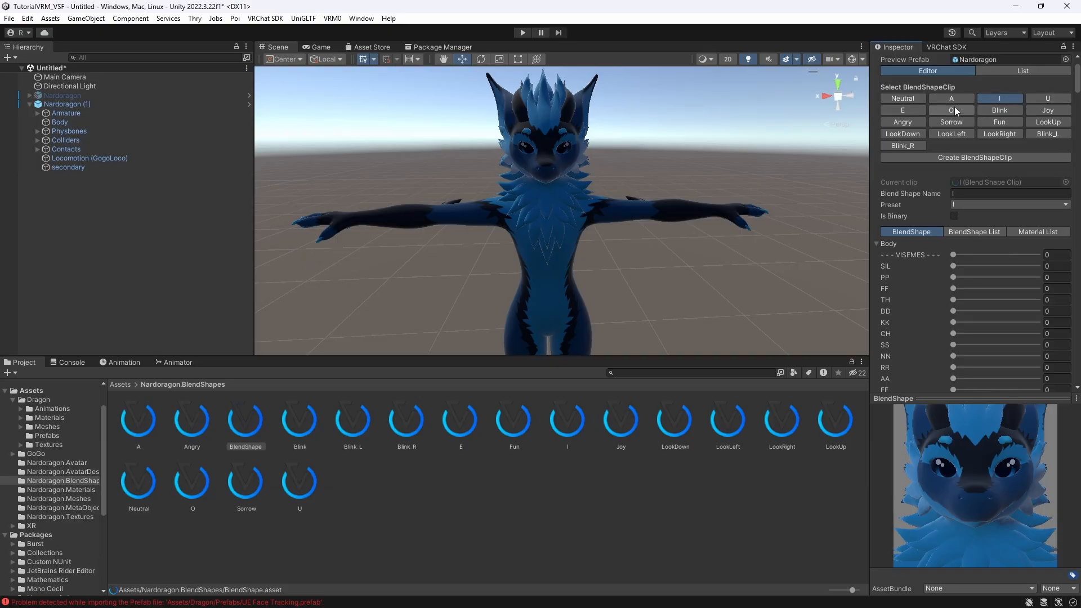
scroll(927, 329, "down", 1)
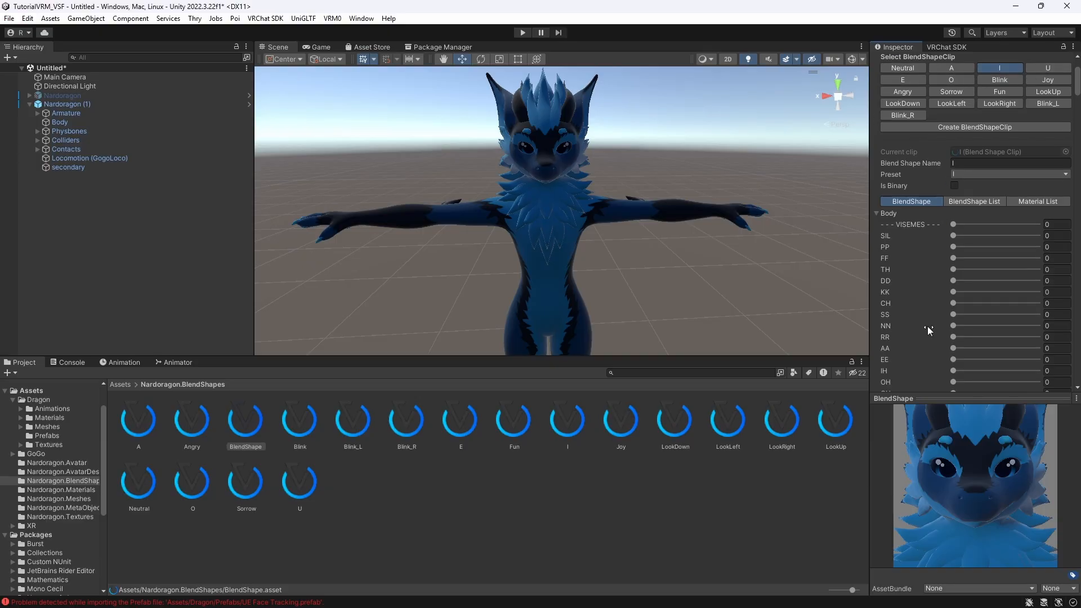
scroll(918, 283, "down", 1)
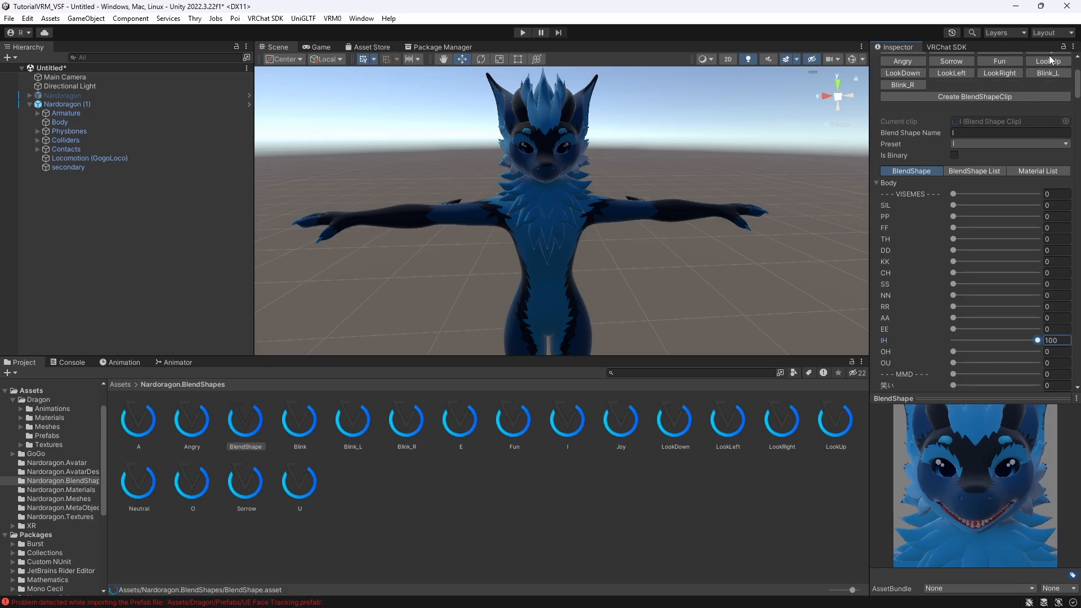
scroll(1033, 90, "up", 2)
- Set the U clip's OU viseme blend shape to 100
left_click(1045, 99)
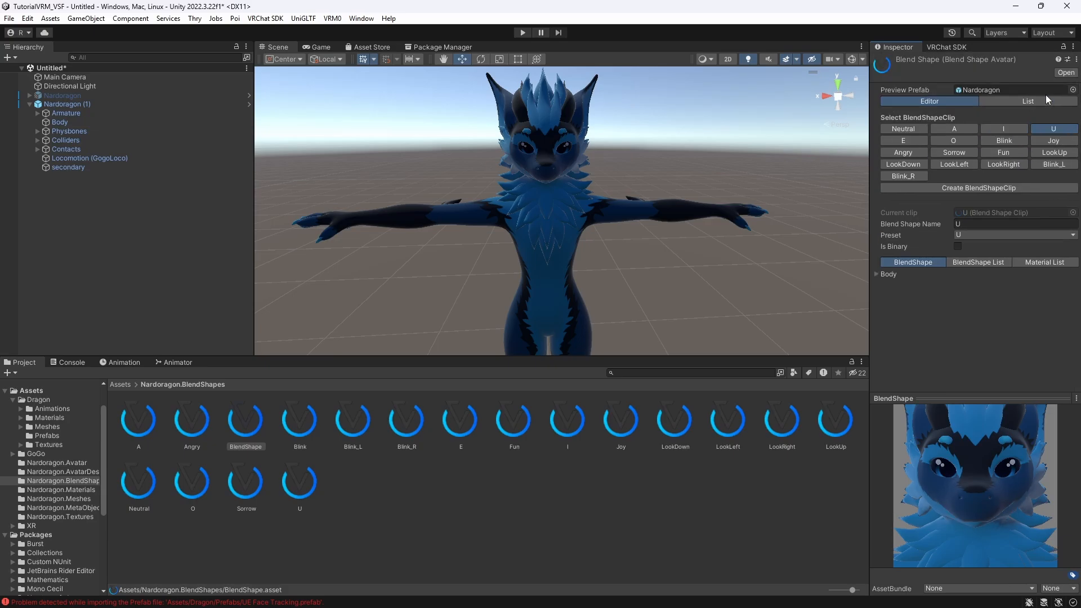
left_click(875, 275)
scroll(893, 283, "down", 3)
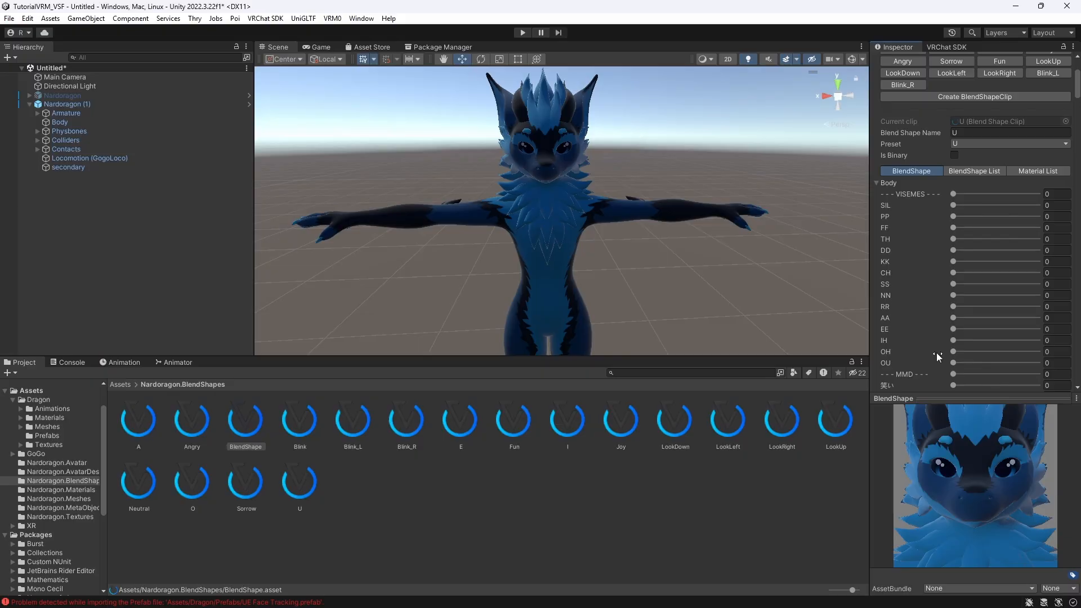
left_click_drag(952, 362, 1044, 358)
scroll(957, 118, "up", 2)
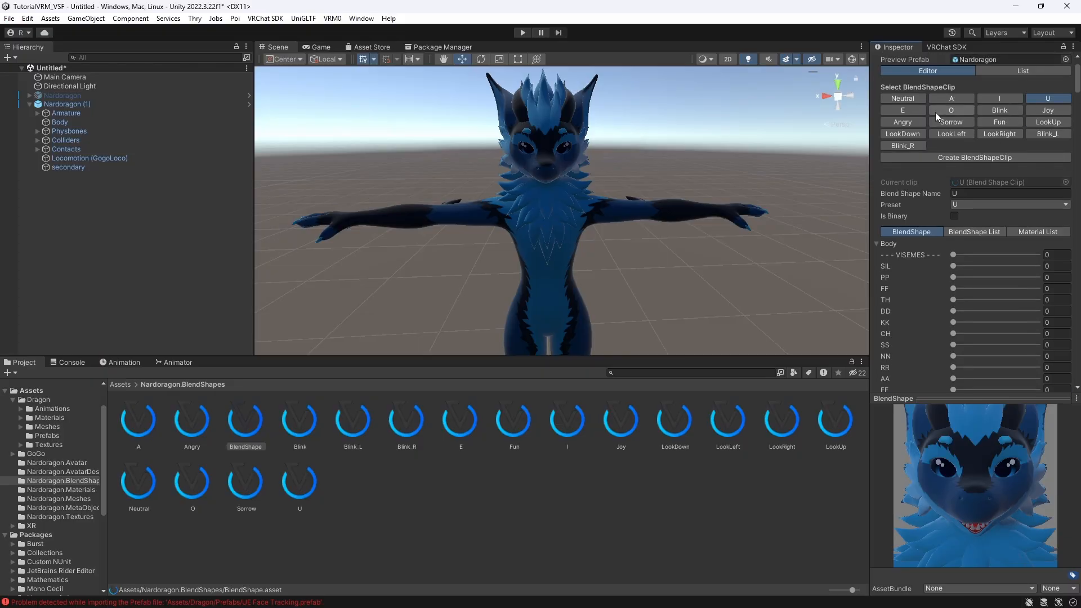
- Raise the E clip's viseme blend shape slider to its maximum
left_click(911, 111)
left_click(876, 276)
scroll(881, 288, "down", 2)
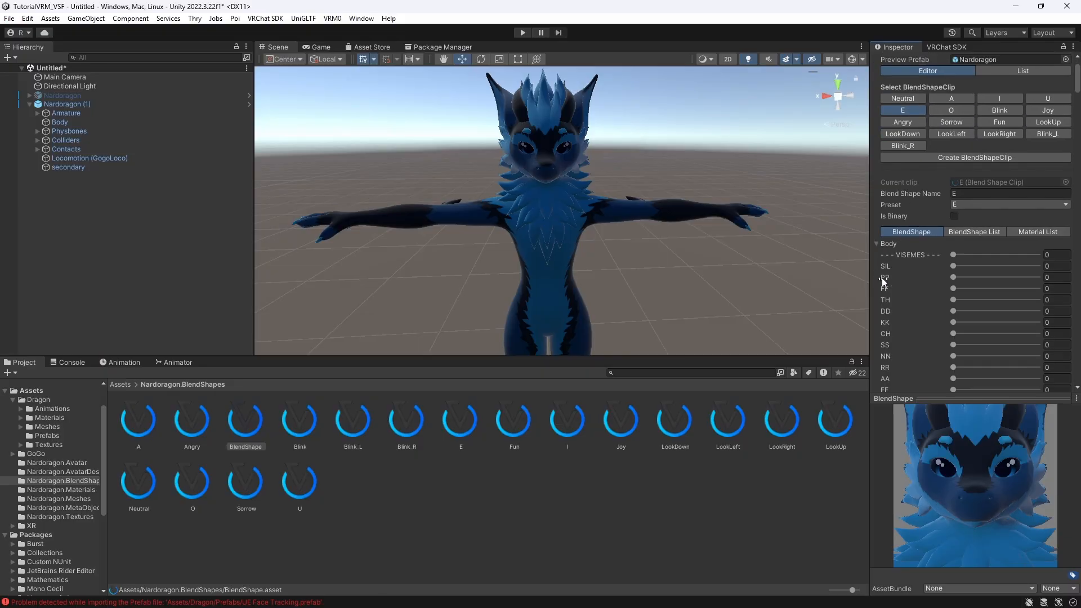
left_click_drag(952, 359, 1056, 360)
- Set the O clip's OH viseme blend shape to 100
left_click(951, 79)
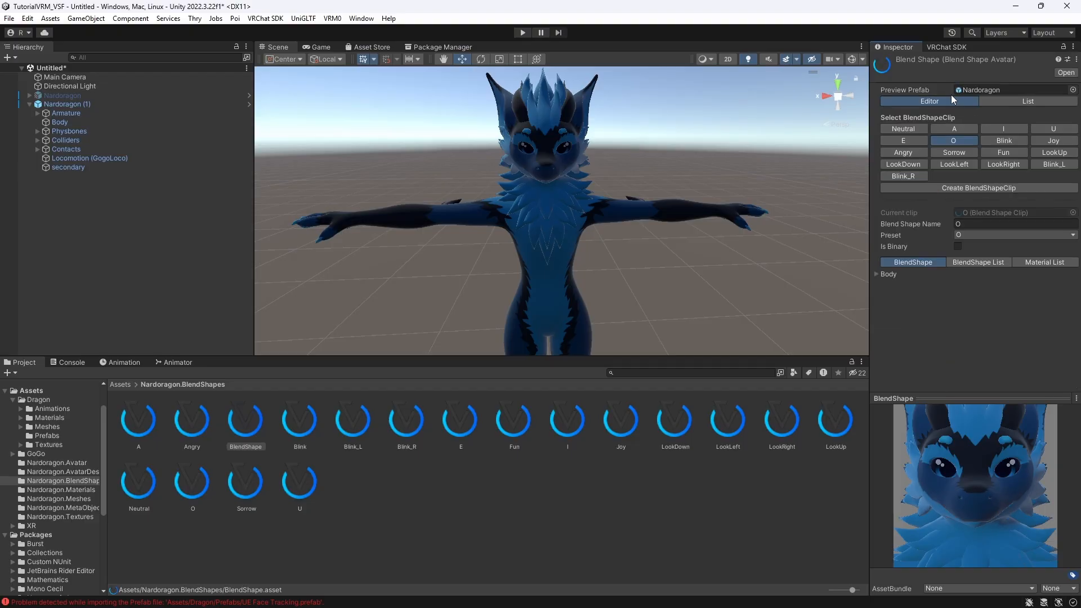
left_click(877, 274)
scroll(896, 289, "down", 3)
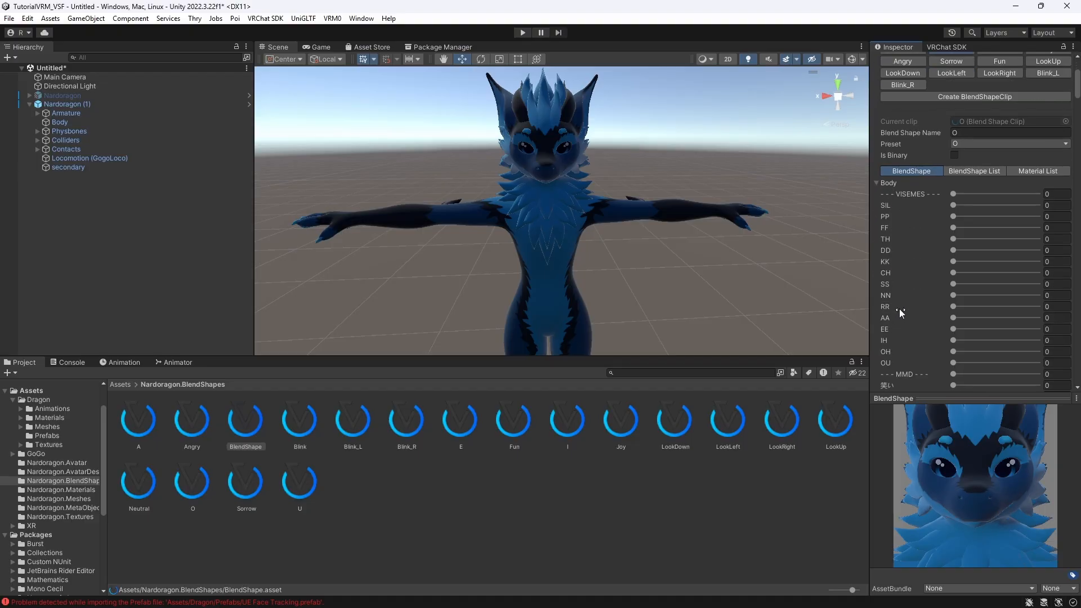
left_click_drag(954, 352, 1055, 355)
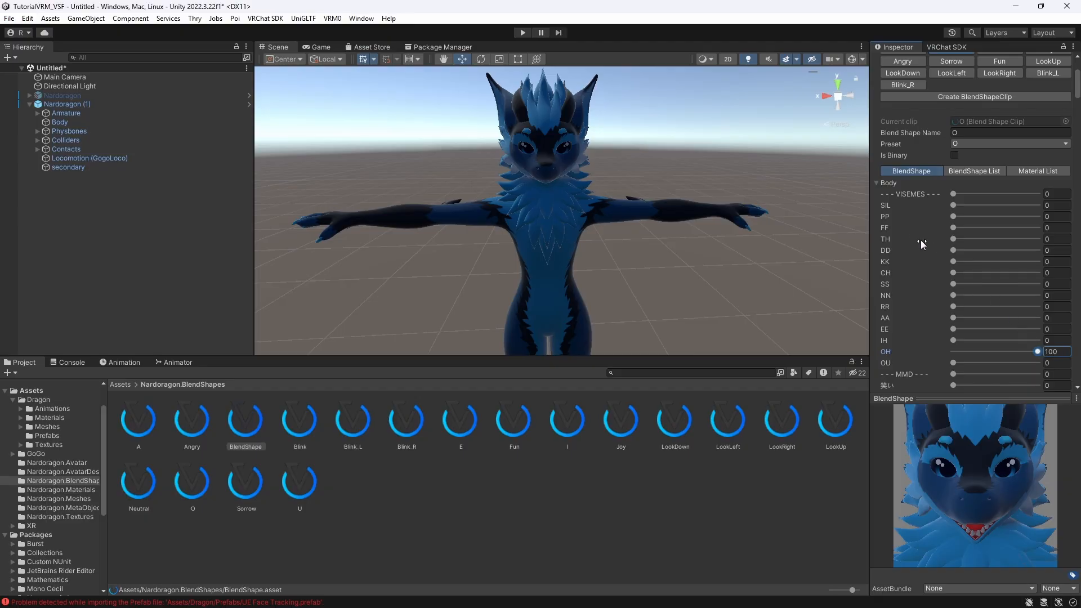
left_click(878, 183)
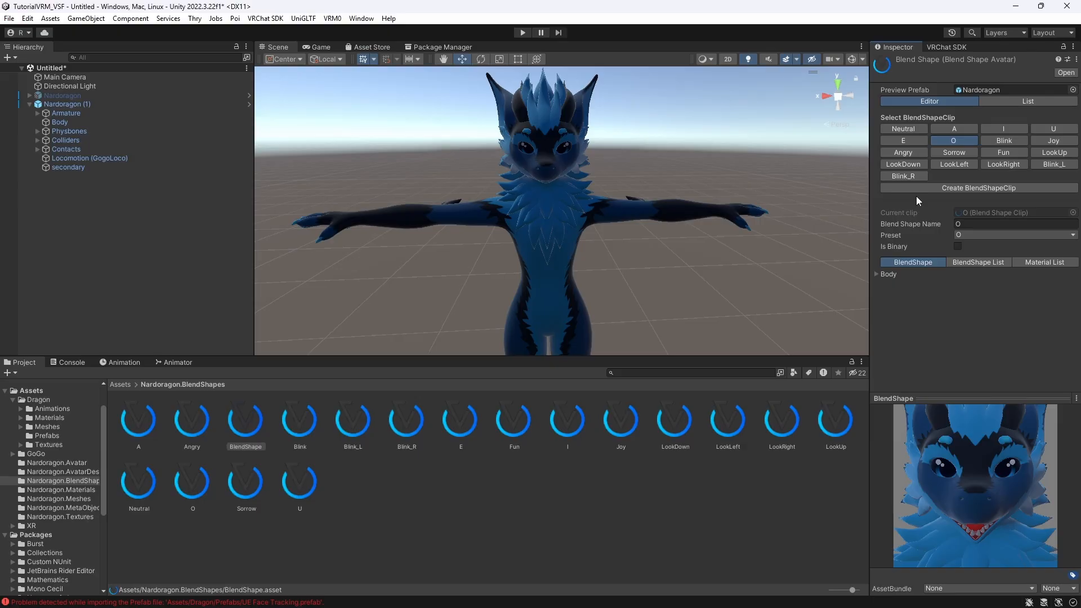
- Set the Blink clip's Eyes Blink blend shape to 100
left_click(1003, 142)
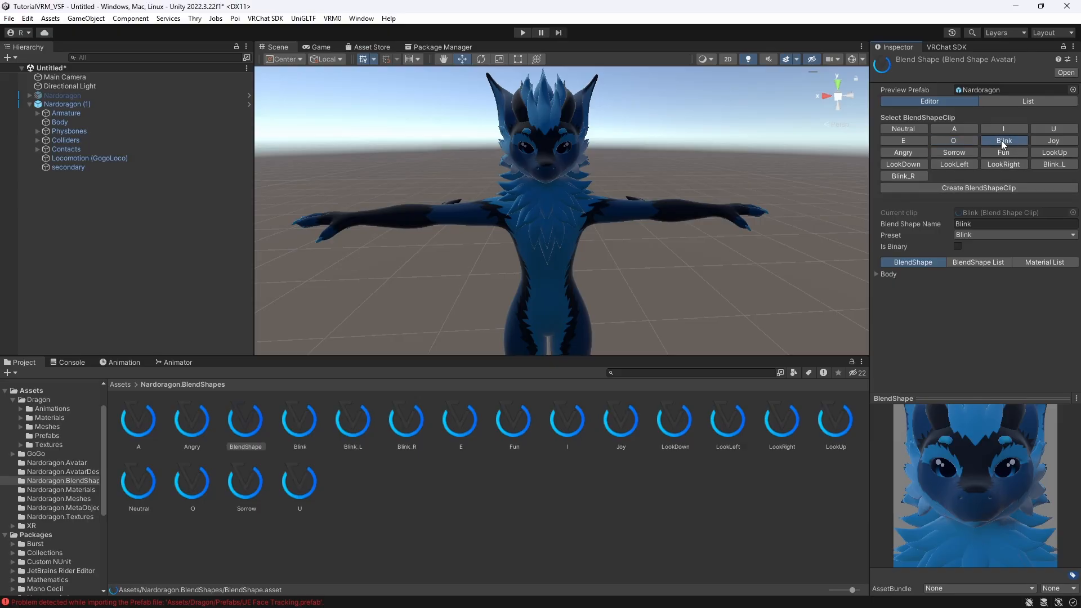
left_click(877, 273)
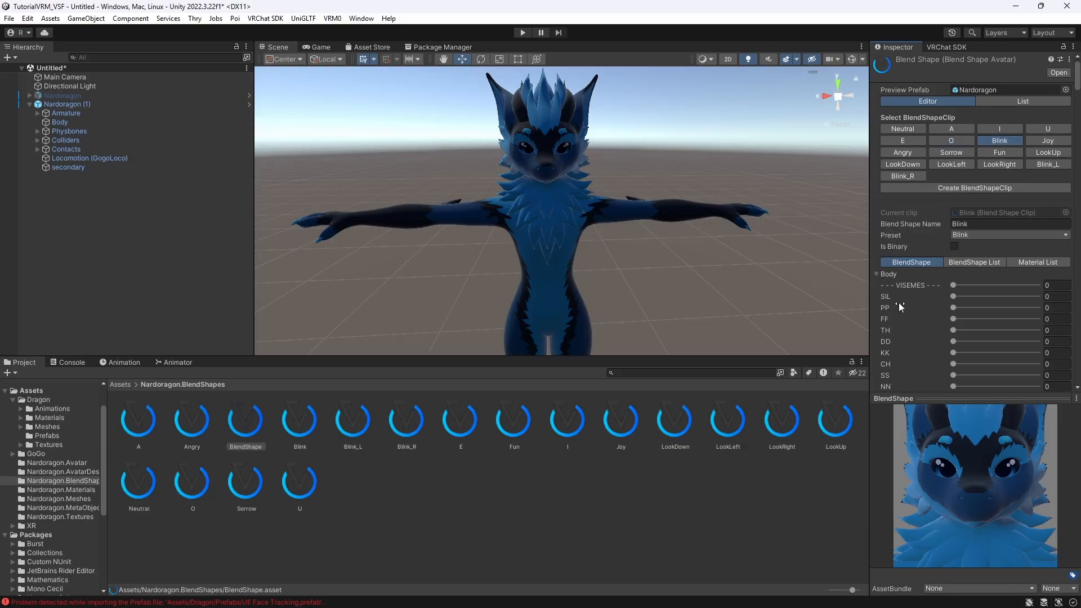
scroll(899, 302, "down", 3)
scroll(898, 303, "up", 3)
scroll(901, 299, "down", 10)
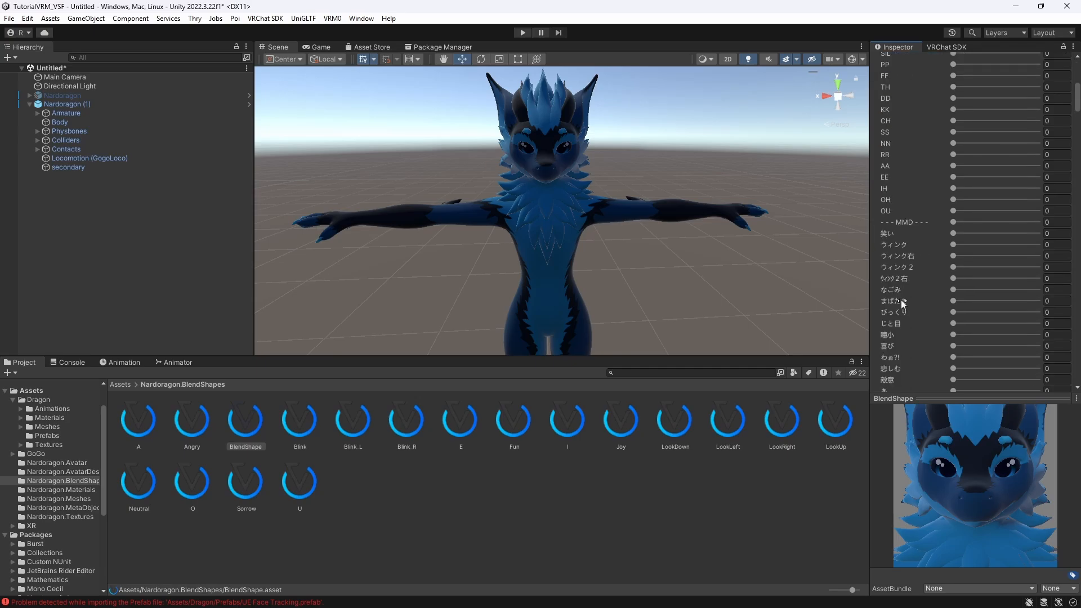
scroll(901, 300, "down", 8)
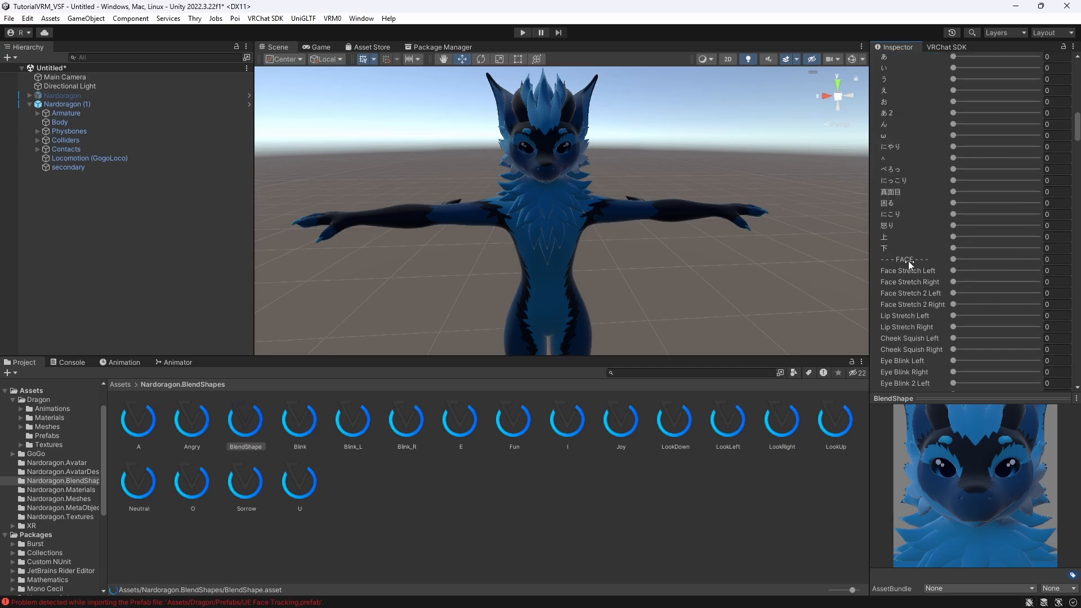
scroll(935, 259, "down", 4)
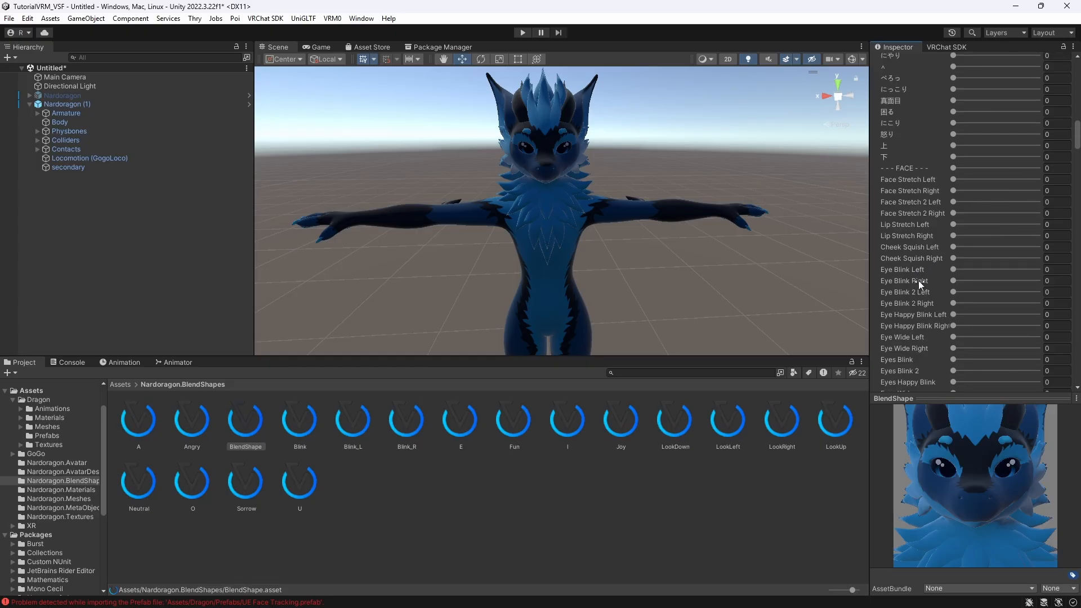
scroll(930, 282, "down", 1)
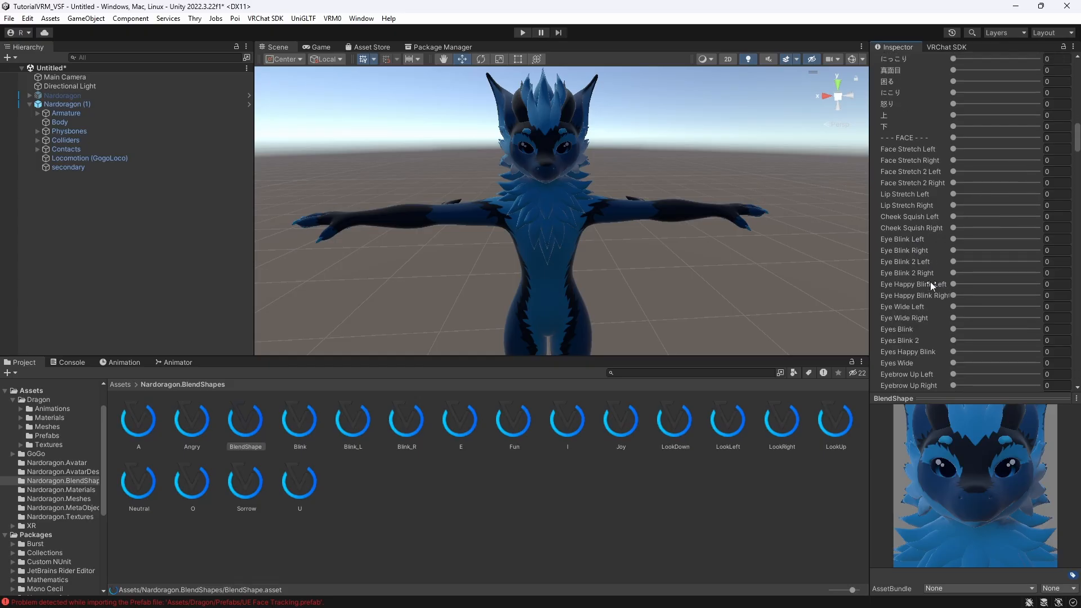
left_click_drag(954, 328, 1059, 329)
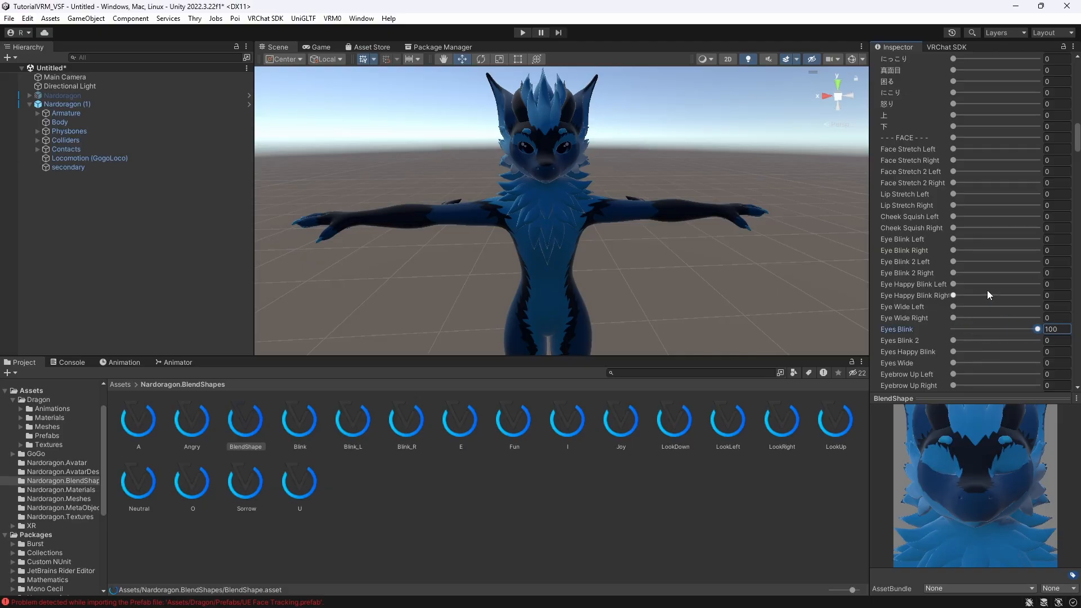
- Raise the Blink_L clip's left eye blink blend shape slider to its maximum
scroll(987, 290, "up", 9)
scroll(986, 289, "up", 10)
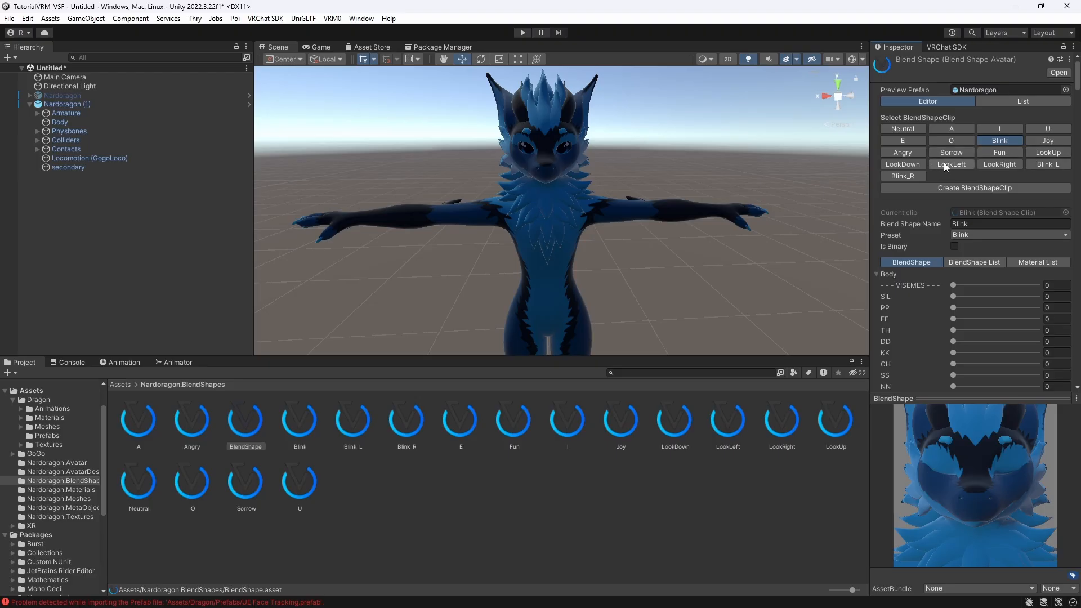
left_click(1039, 165)
left_click(877, 274)
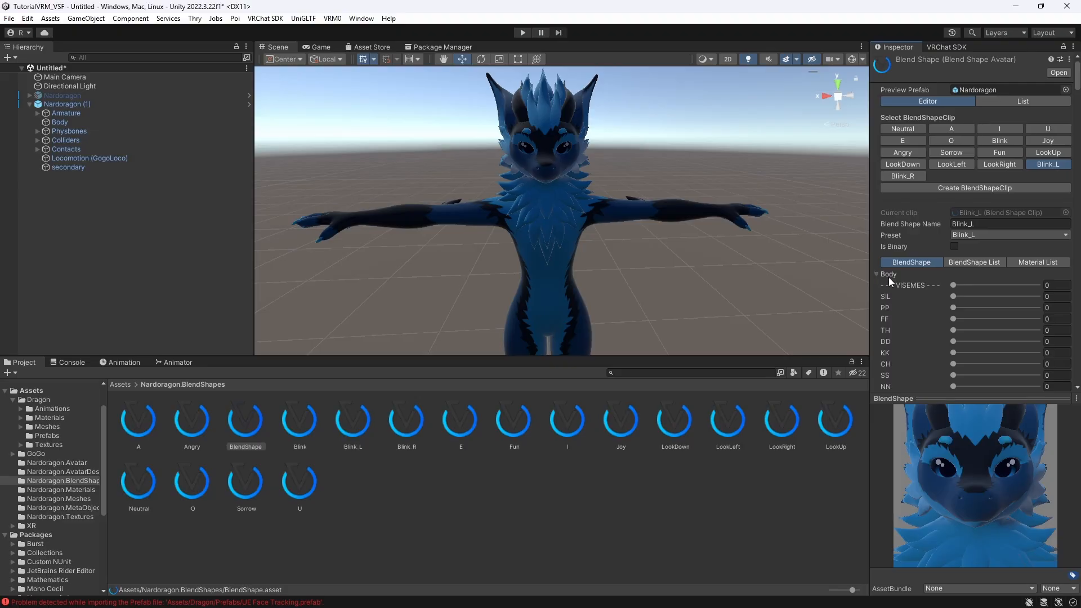
scroll(890, 278, "down", 5)
scroll(894, 282, "down", 9)
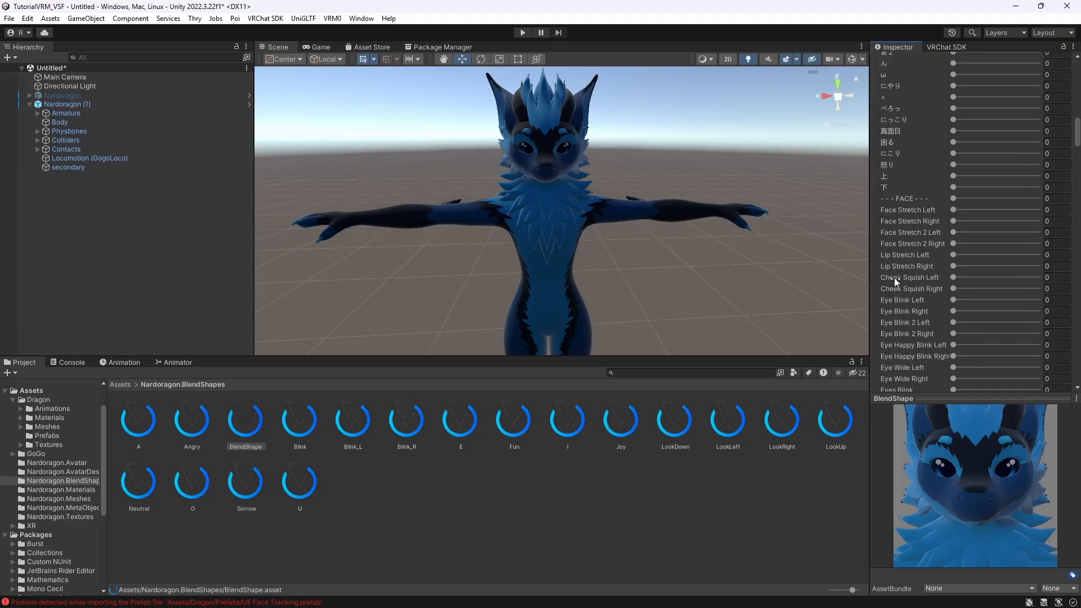
left_click_drag(953, 271, 1038, 270)
- Raise the Blink_R clip's Eye Blink Right blend shape slider to its maximum
scroll(994, 248, "up", 6)
scroll(1007, 220, "up", 6)
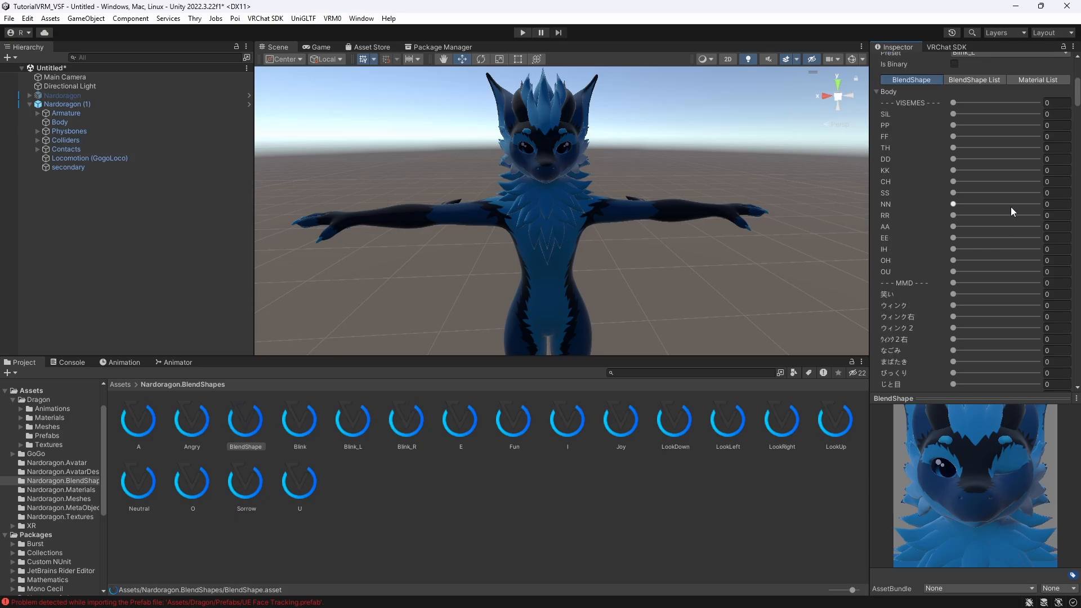
left_click(903, 175)
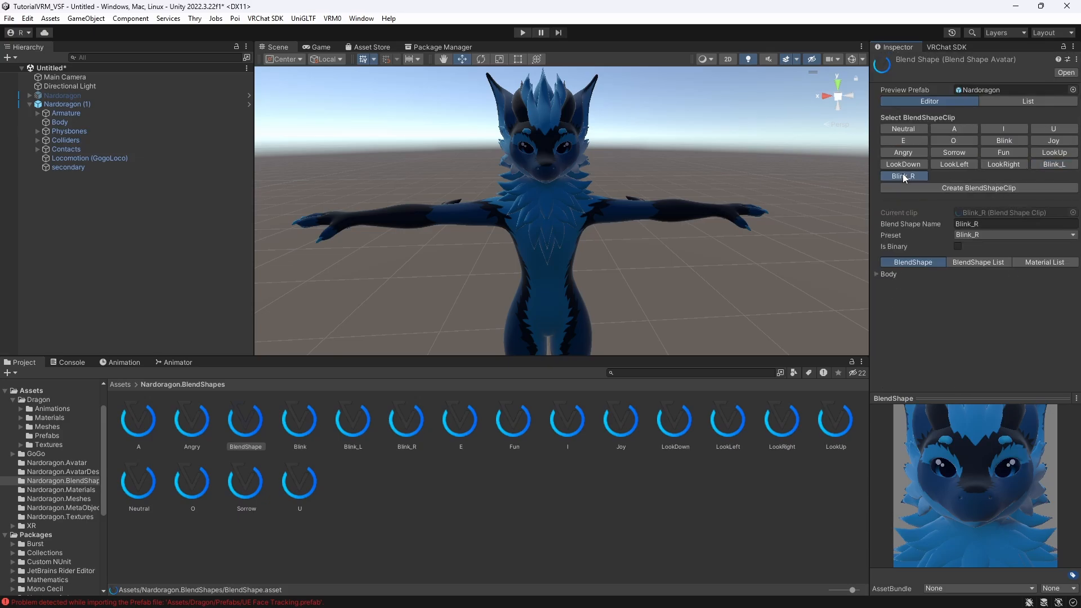
left_click(874, 274)
scroll(907, 268, "down", 8)
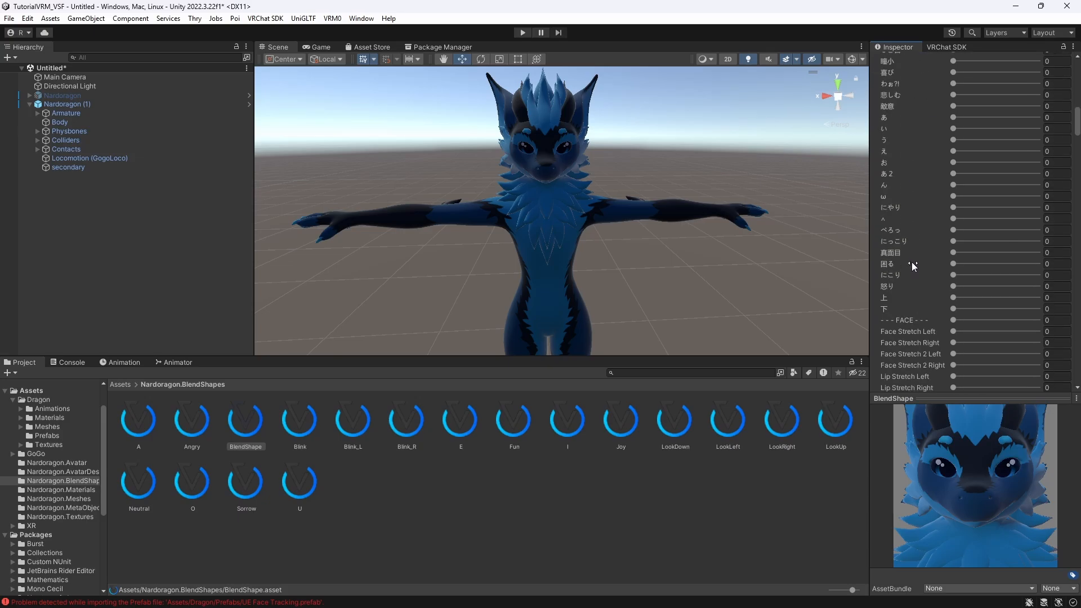
scroll(911, 262, "down", 5)
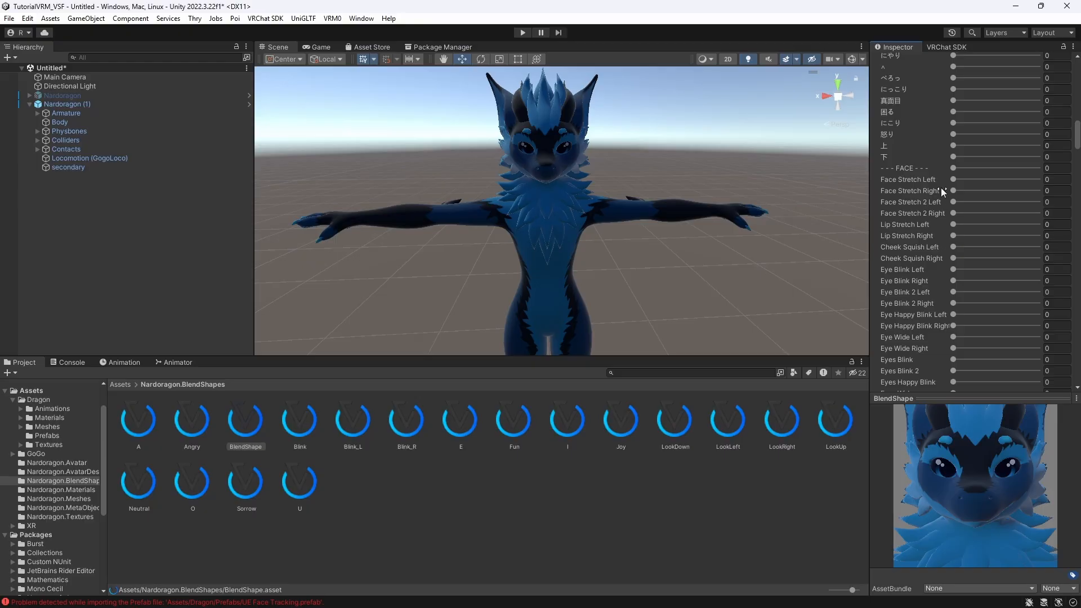
left_click_drag(954, 281, 1040, 282)
scroll(995, 259, "up", 15)
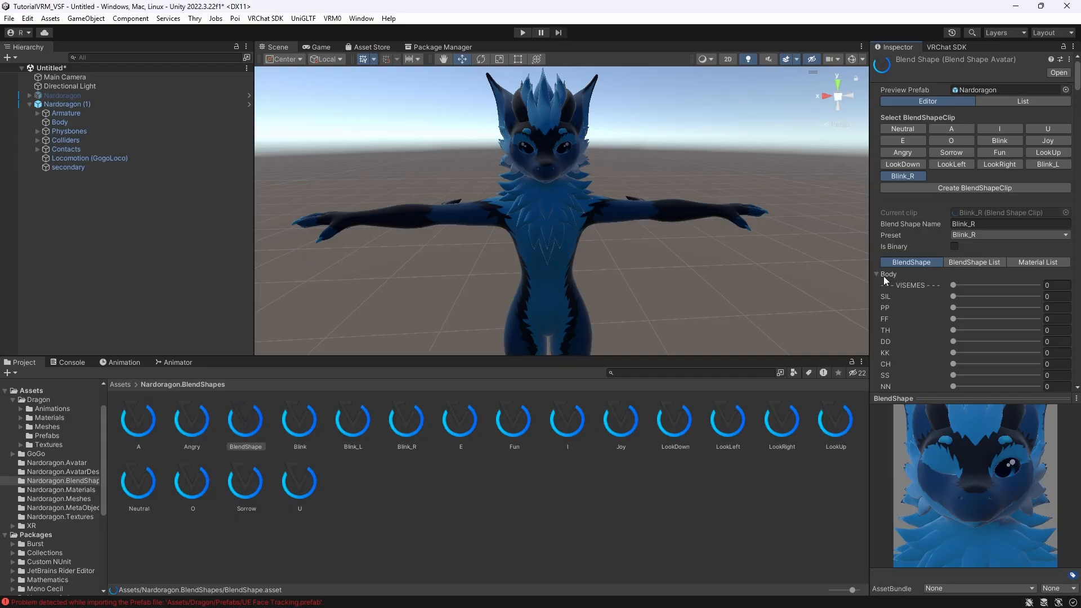
left_click(878, 275)
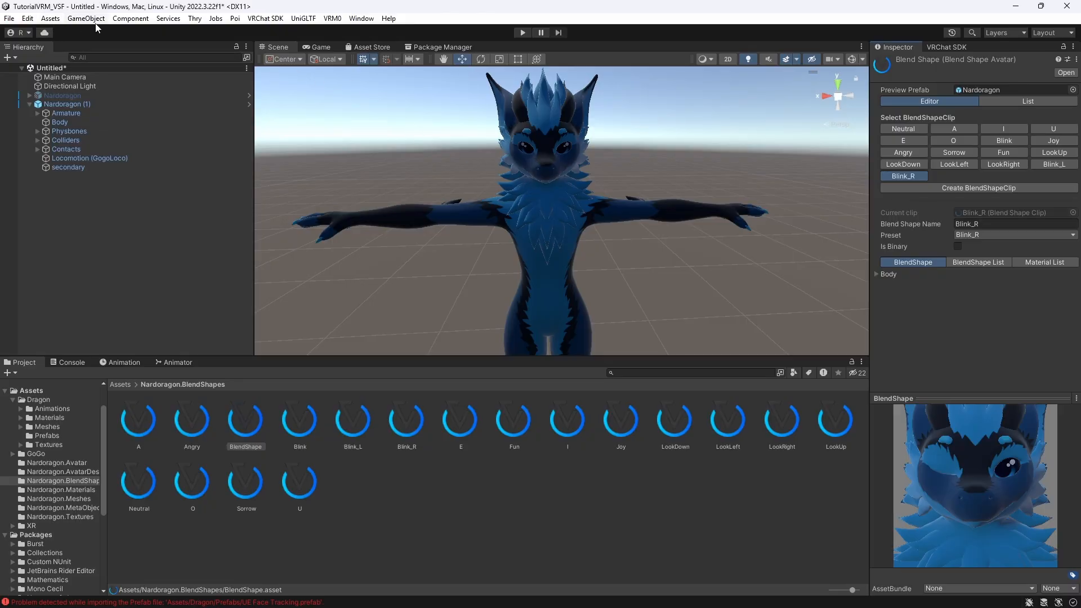
- Import the custom package VSF_SDK_v1.13.38c.unitypackage from the Desktop with all its files
left_click(170, 228)
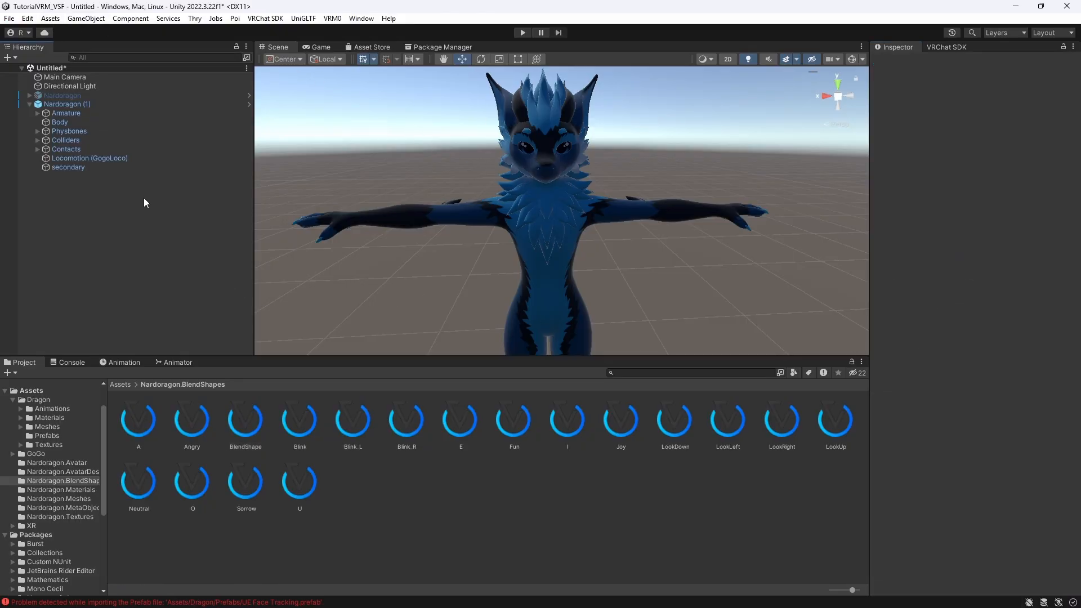
left_click(30, 105)
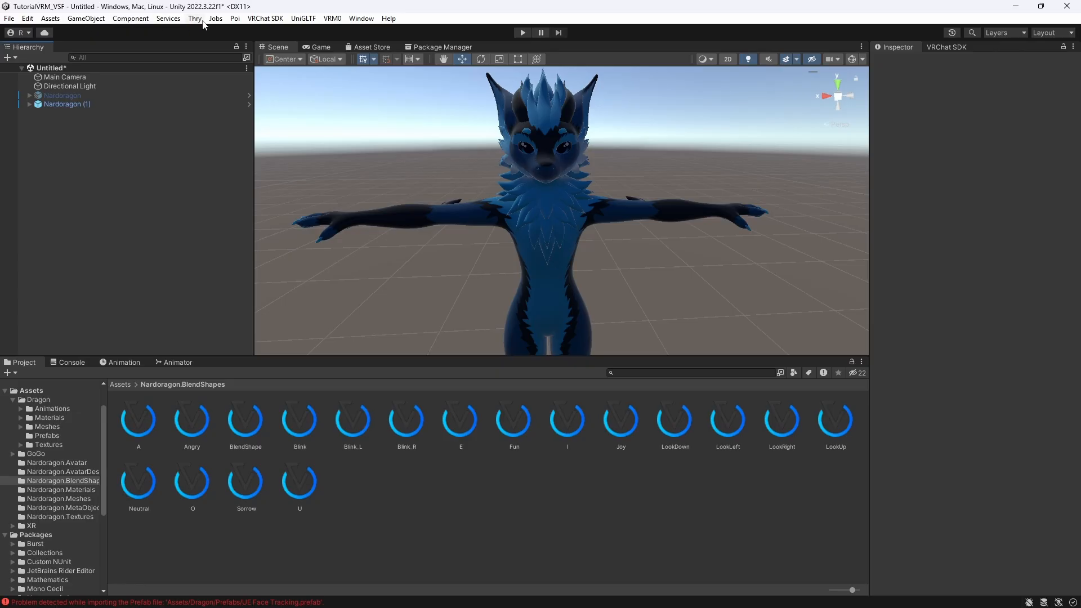
left_click(50, 19)
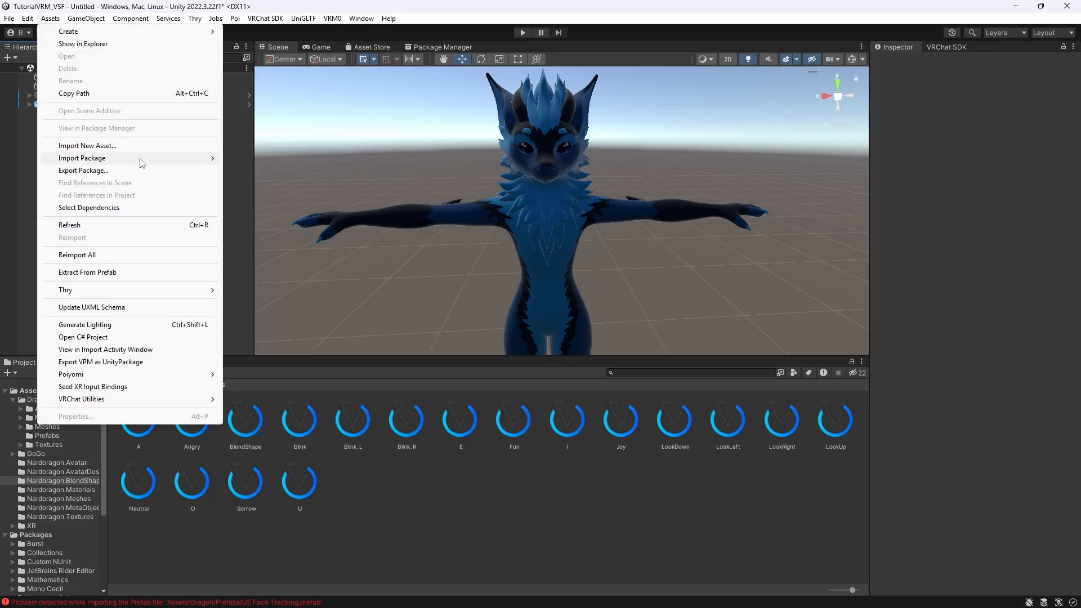
mouse_move(142, 162)
left_click(258, 161)
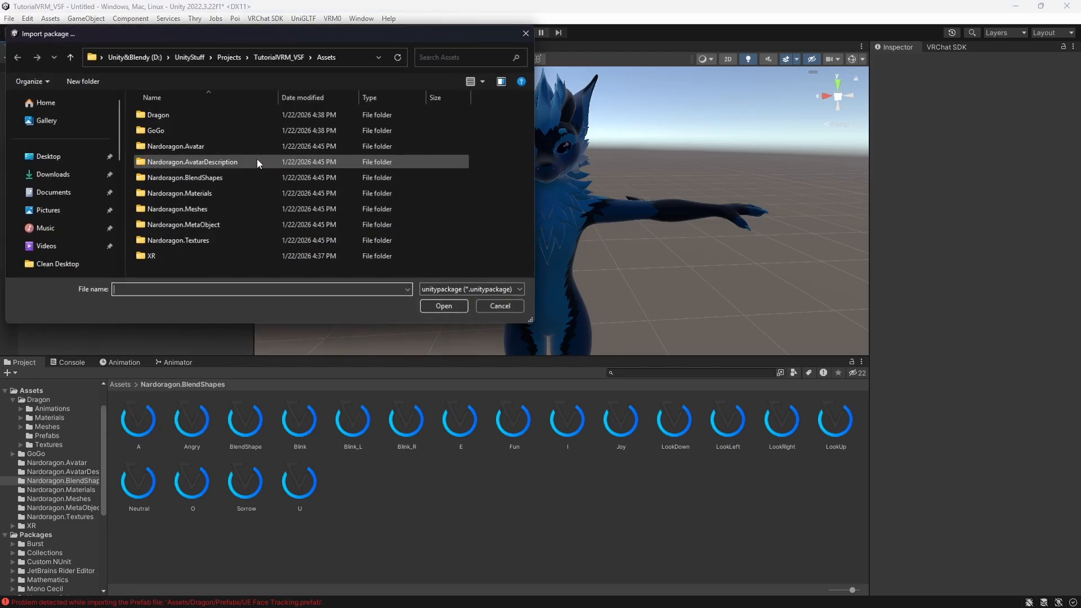
scroll(74, 144, "up", 3)
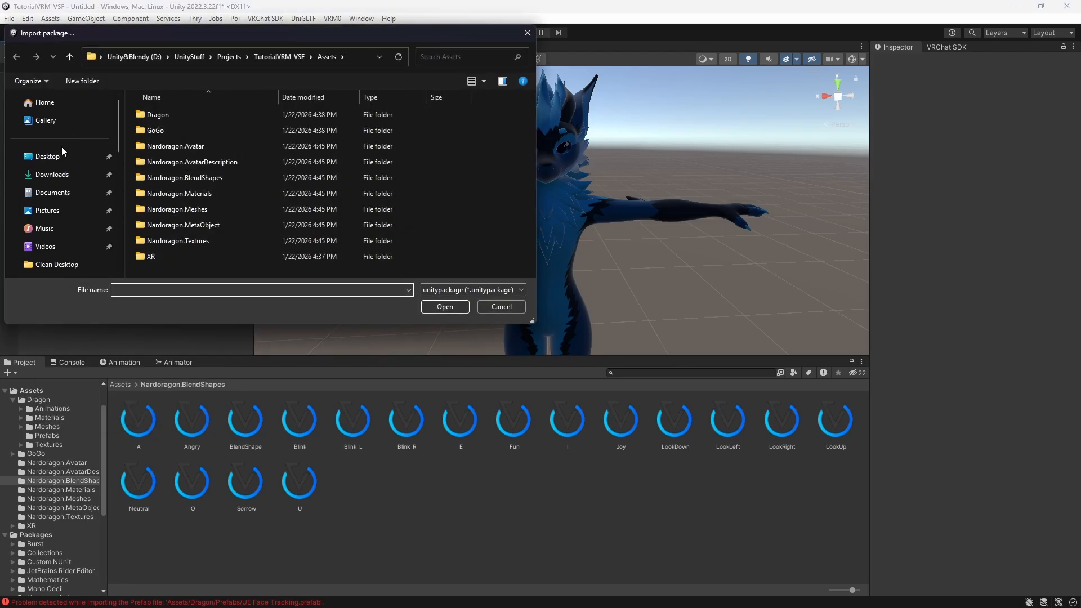
left_click(59, 155)
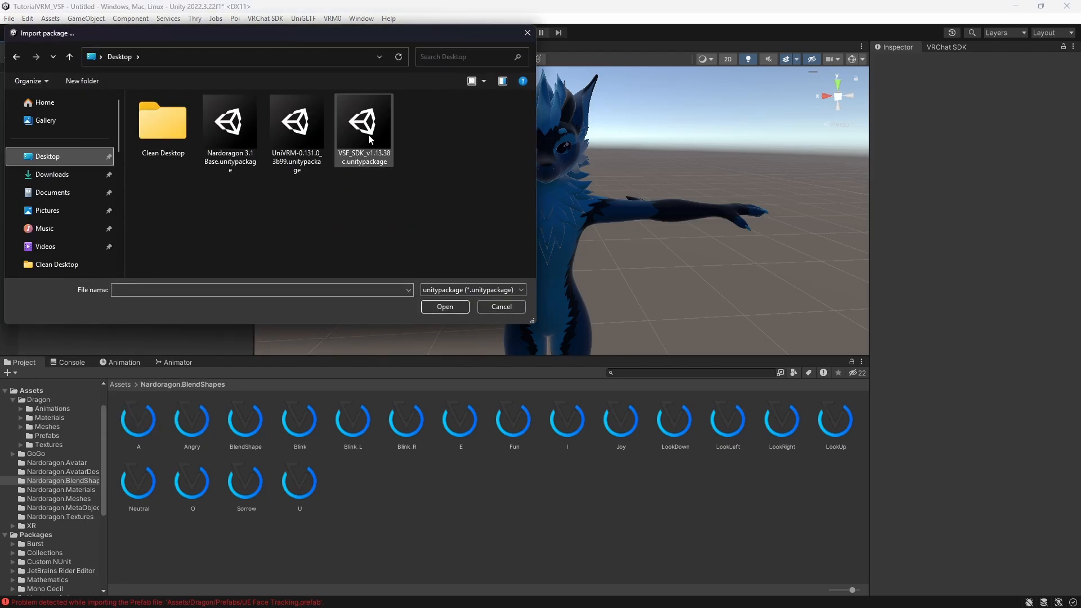
left_click(370, 139)
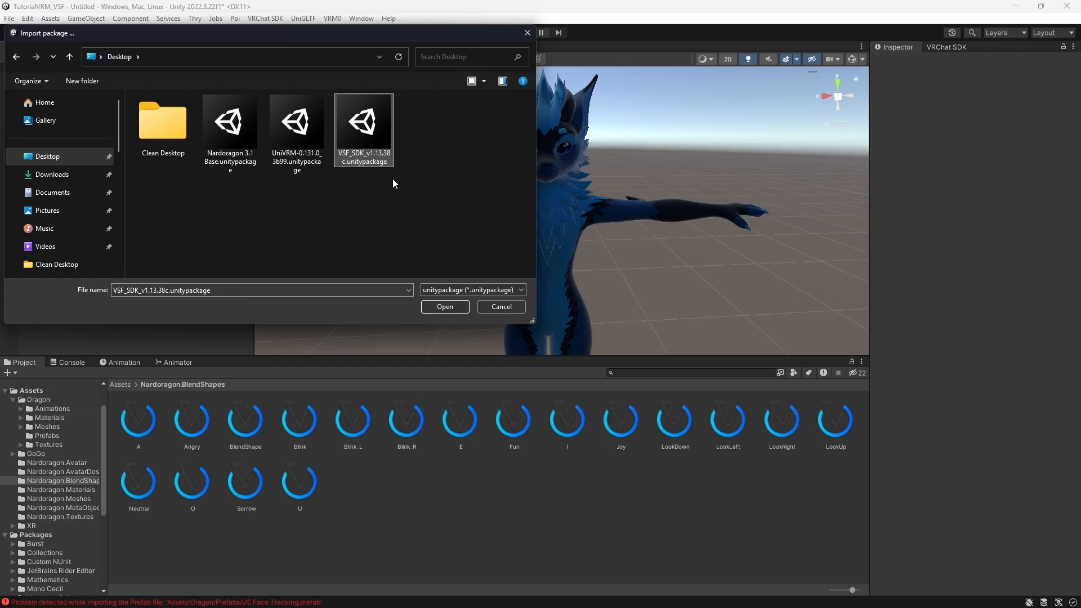
left_click(447, 309)
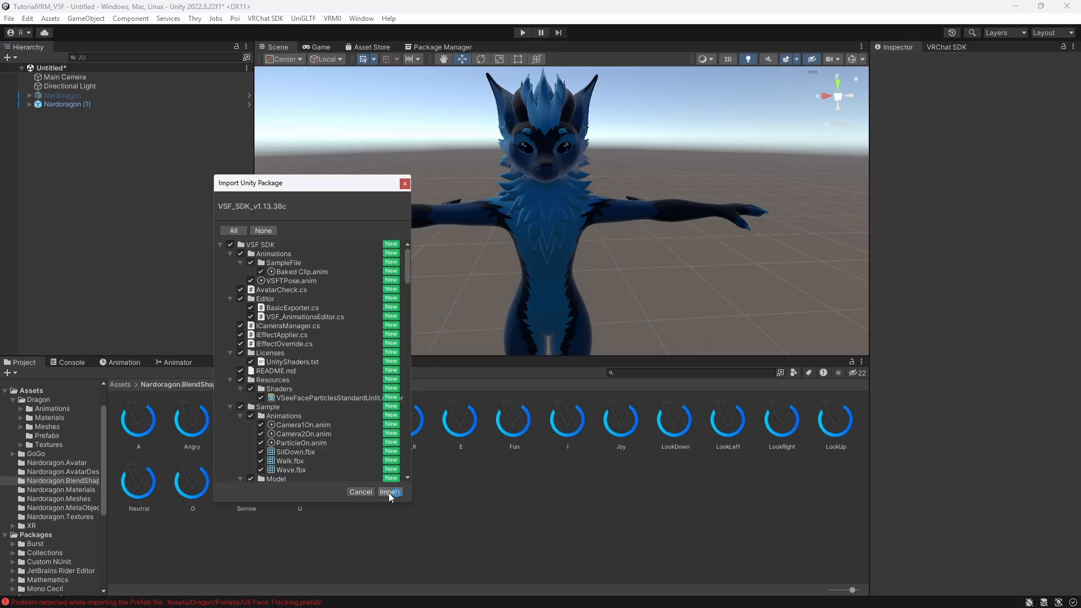
left_click(389, 492)
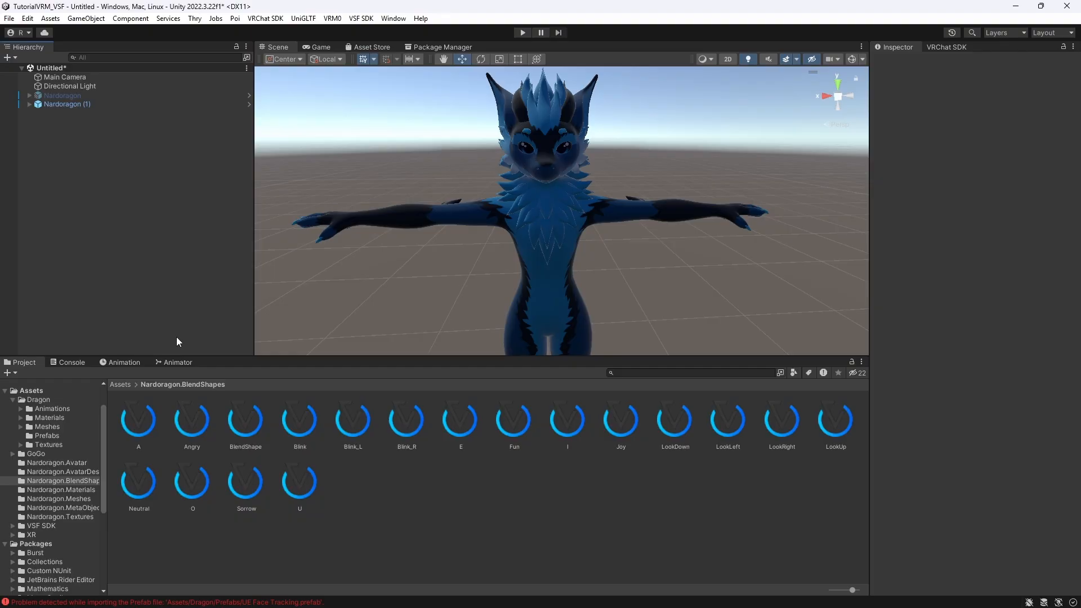
- Export the Nardoragon (1) avatar as a VSF avatar bundle named TutorialVSF.vsfavatar on the Desktop
left_click(118, 382)
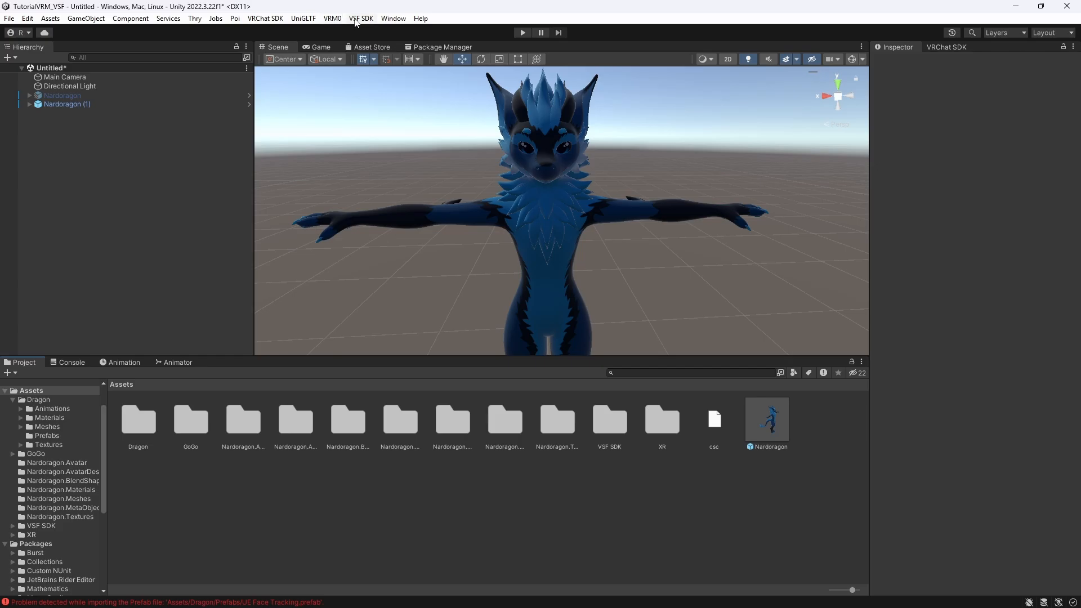
left_click(55, 105)
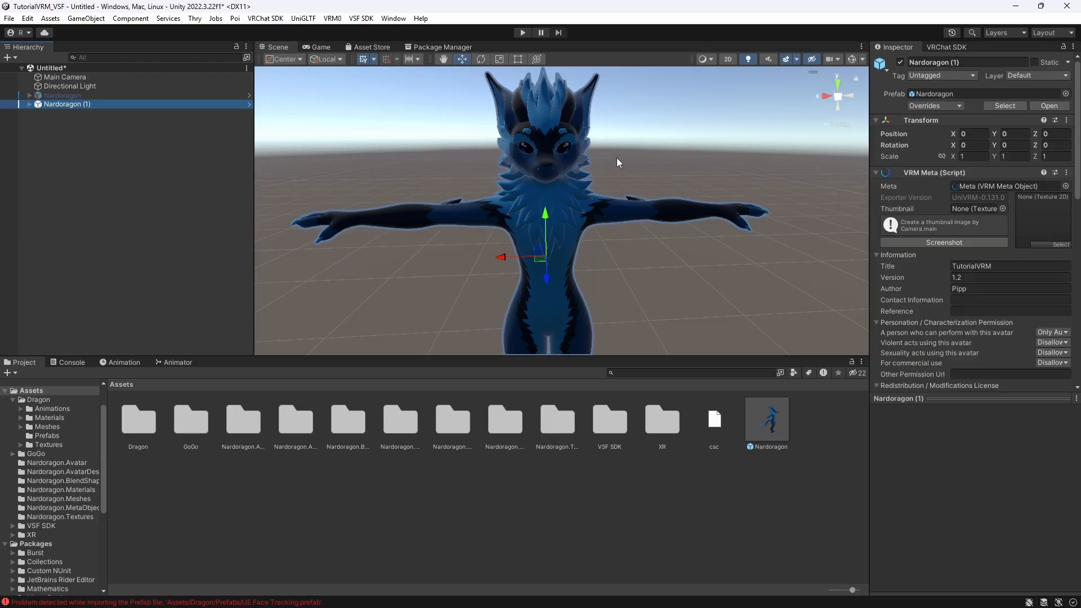
left_click(363, 21)
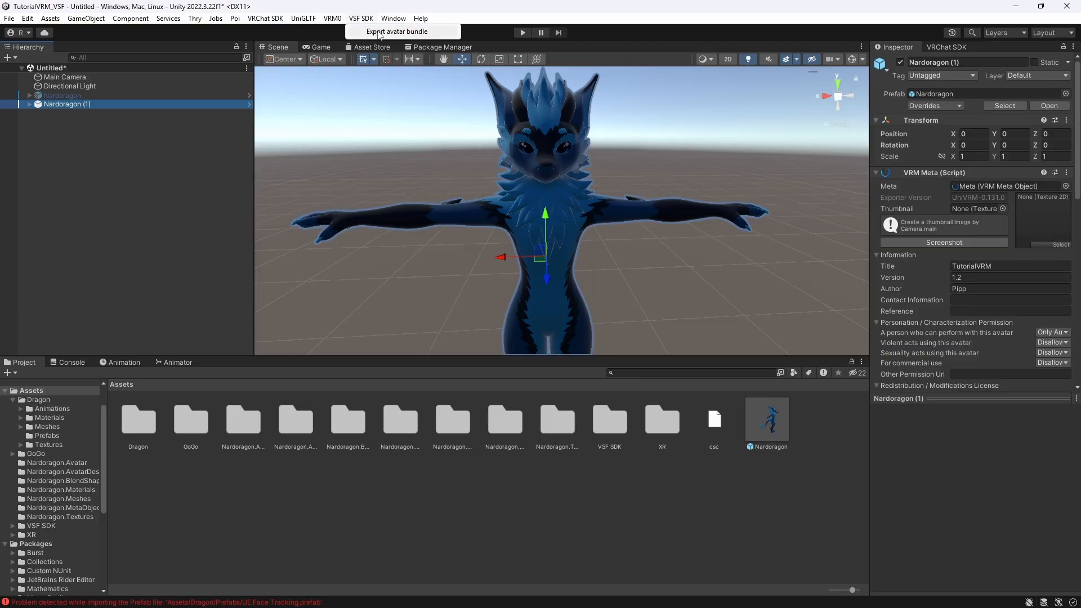
left_click(378, 33)
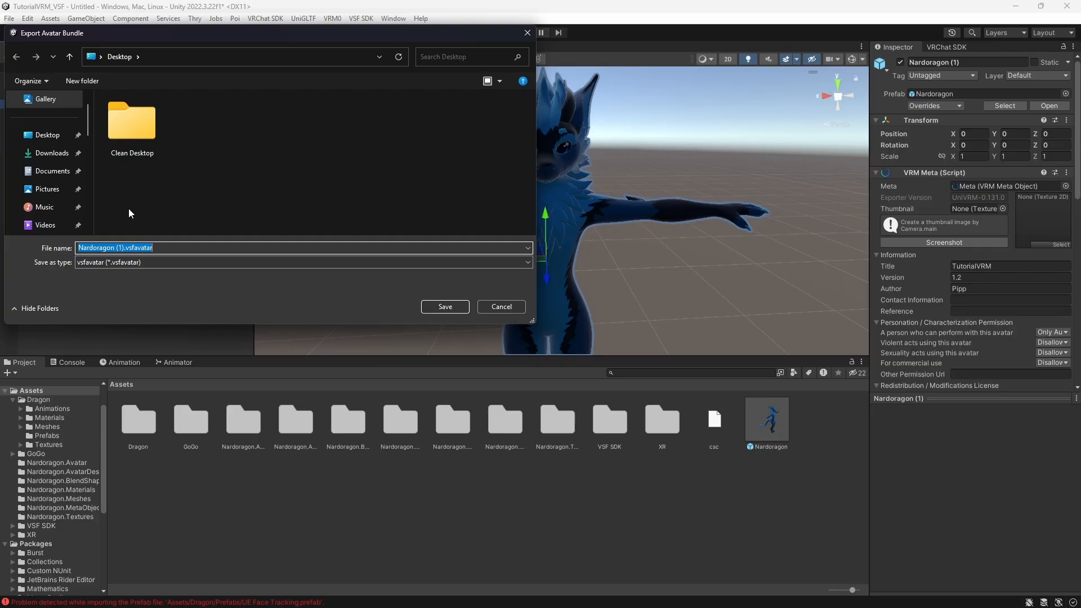
left_click(126, 247)
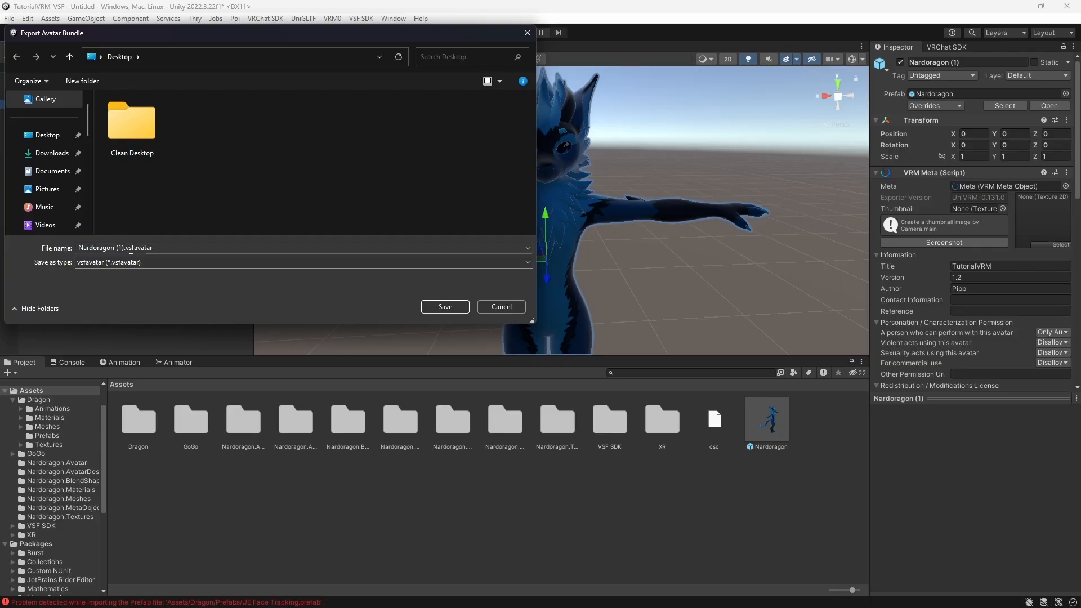
key("BackSpace")
key("BackSpace")
key("BackSpace")
key("BackSpace")
key("BackSpace")
key("BackSpace")
key("BackSpace")
key("BackSpace")
key("BackSpace")
key("BackSpace")
key("BackSpace")
key("BackSpace")
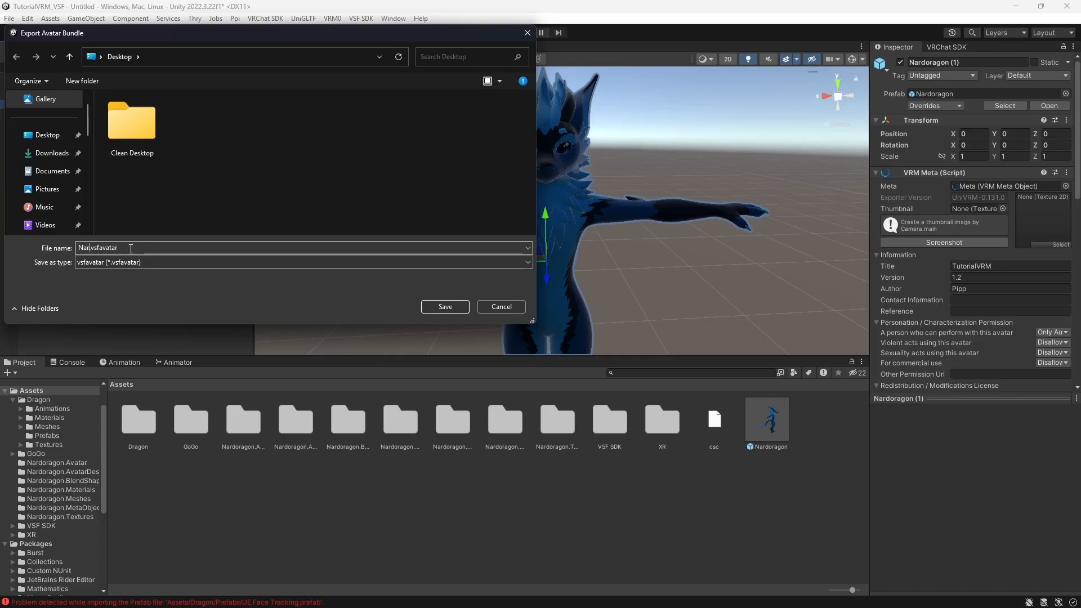
type("Tut")
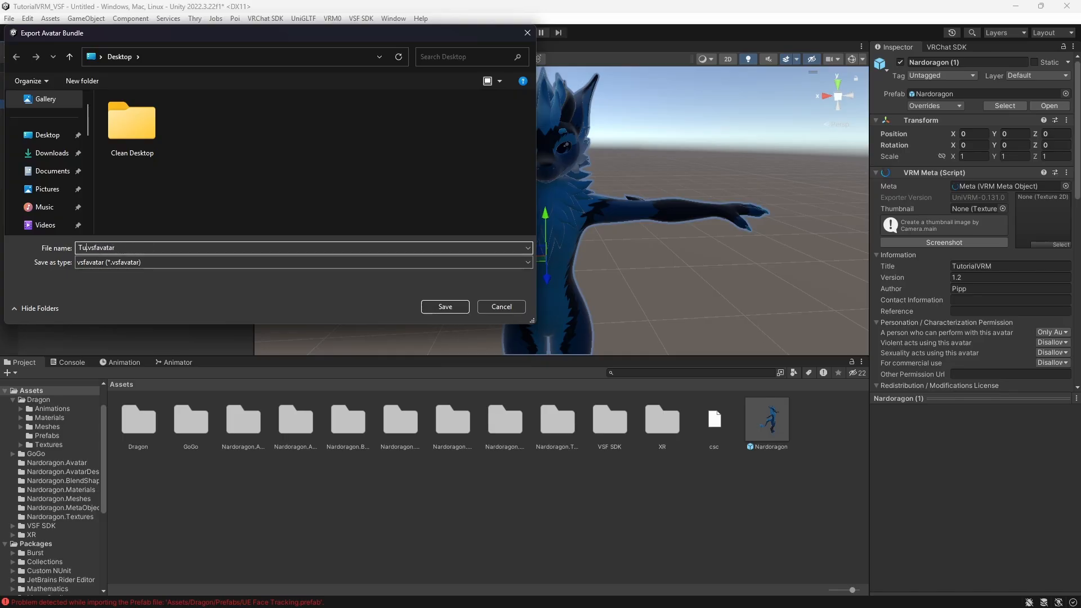
type("orialV")
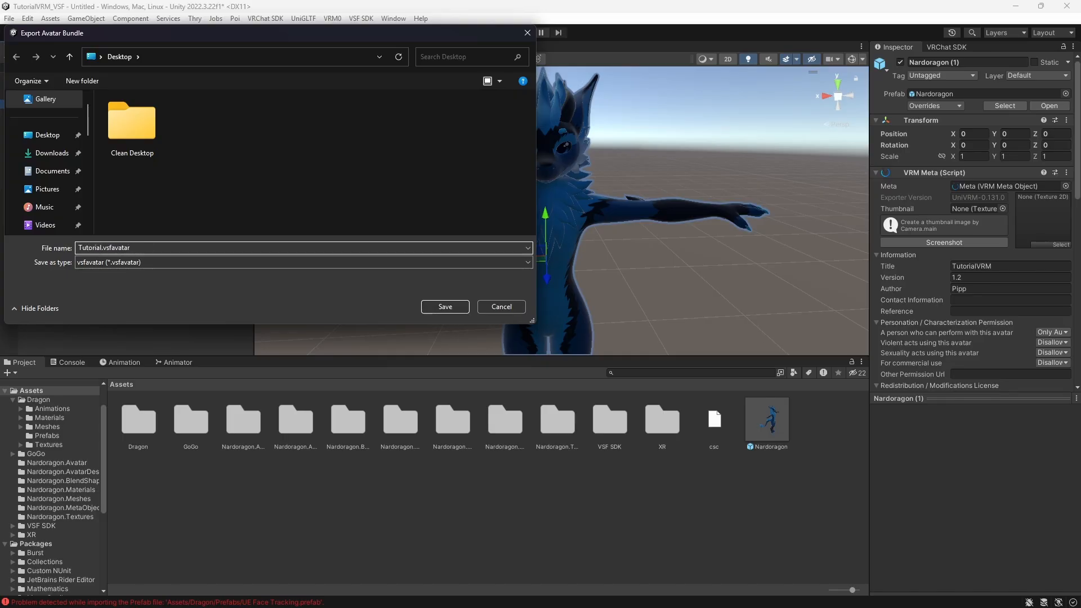
type("SF")
left_click(445, 307)
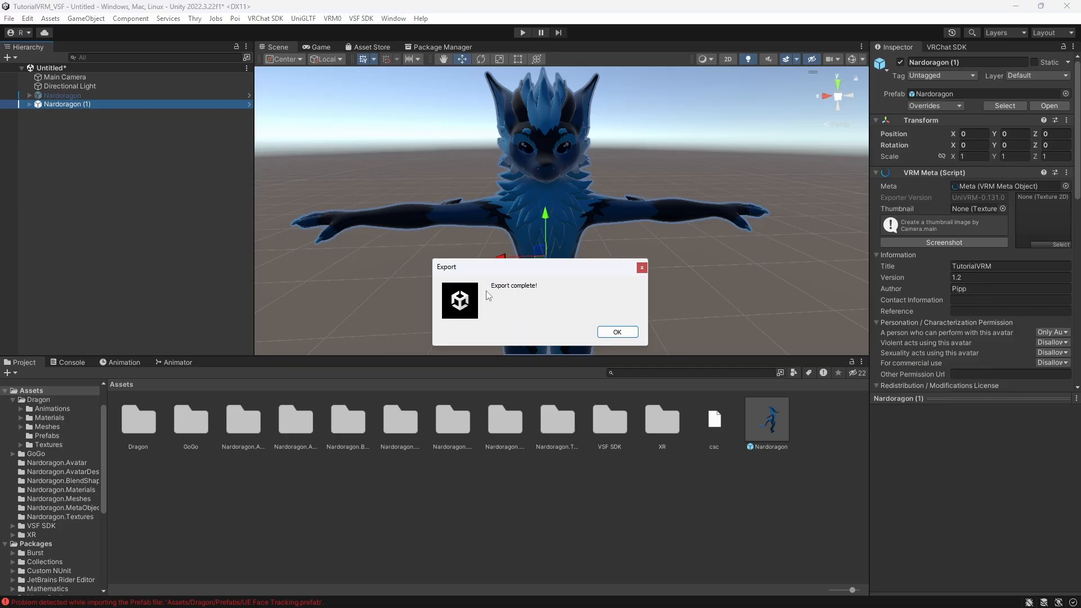
- Extract the vnyan.zip archive onto the Desktop
left_click(606, 335)
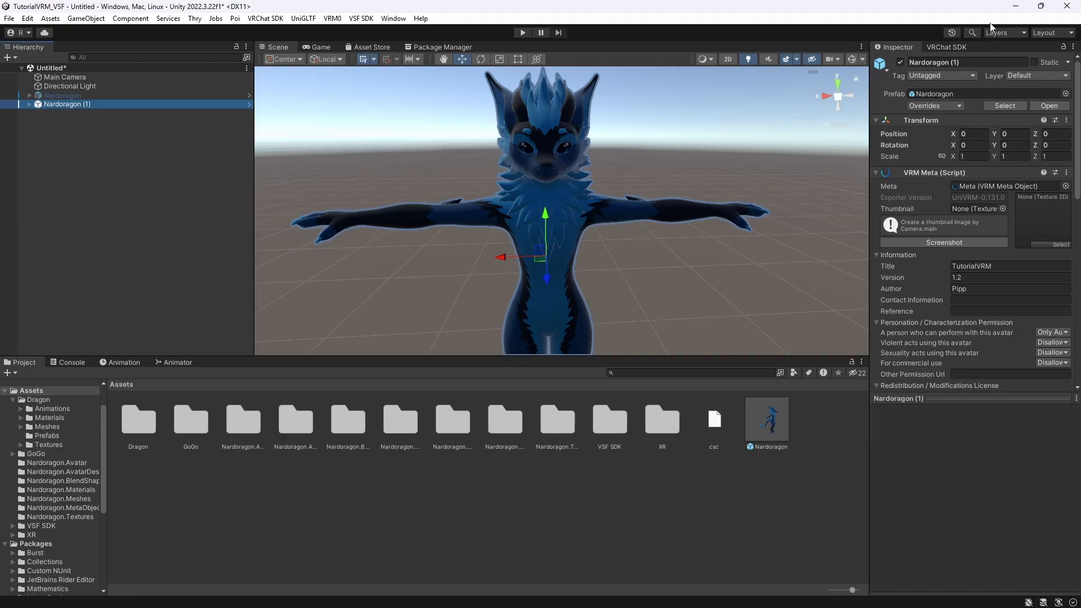
left_click(1011, 10)
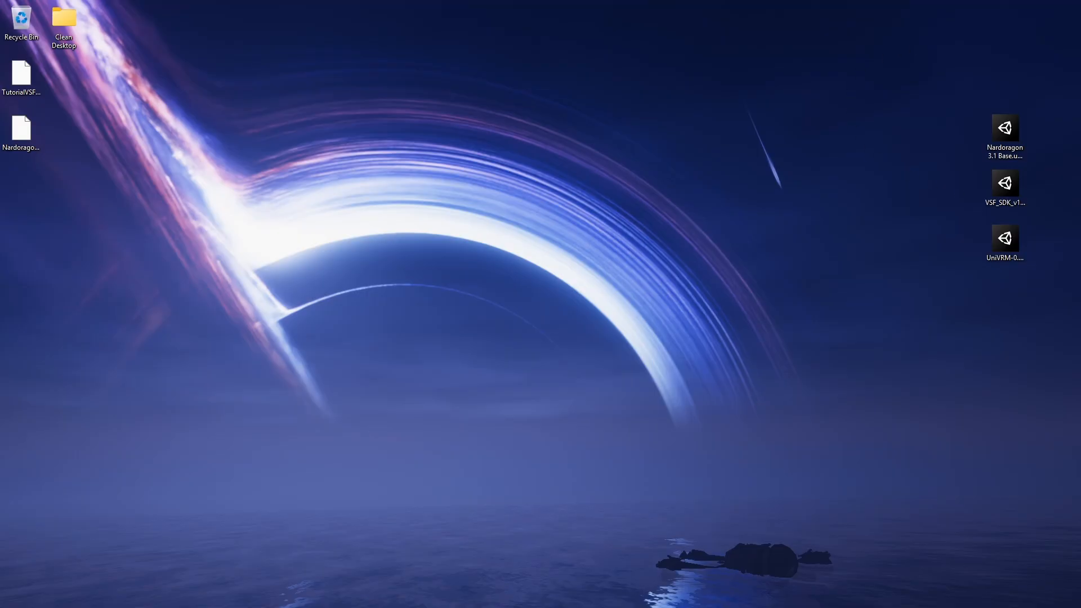
left_click_drag(1080, 220, 695, 144)
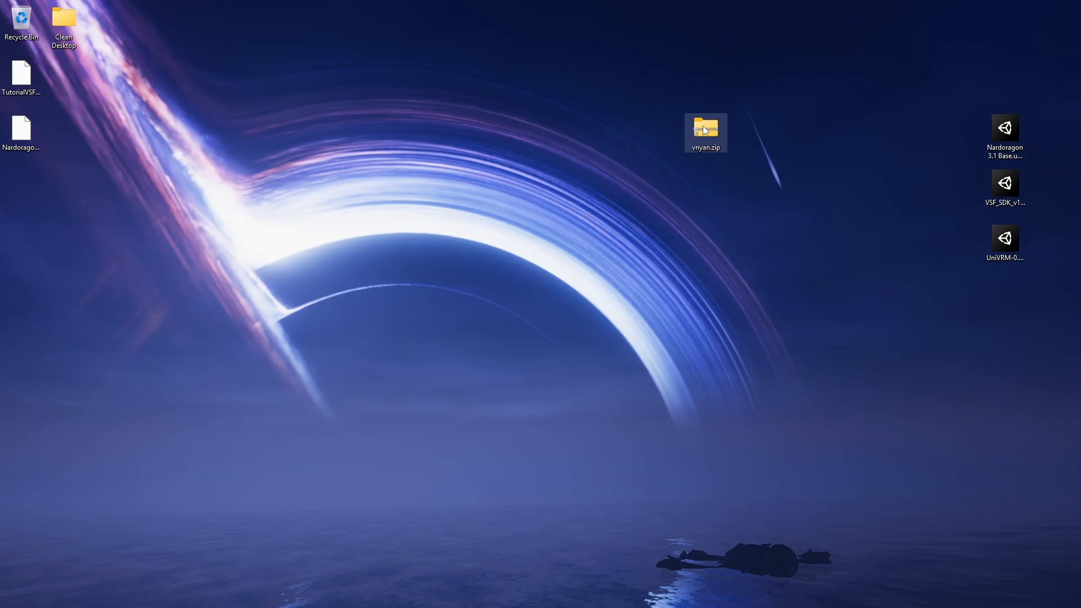
right_click(704, 129)
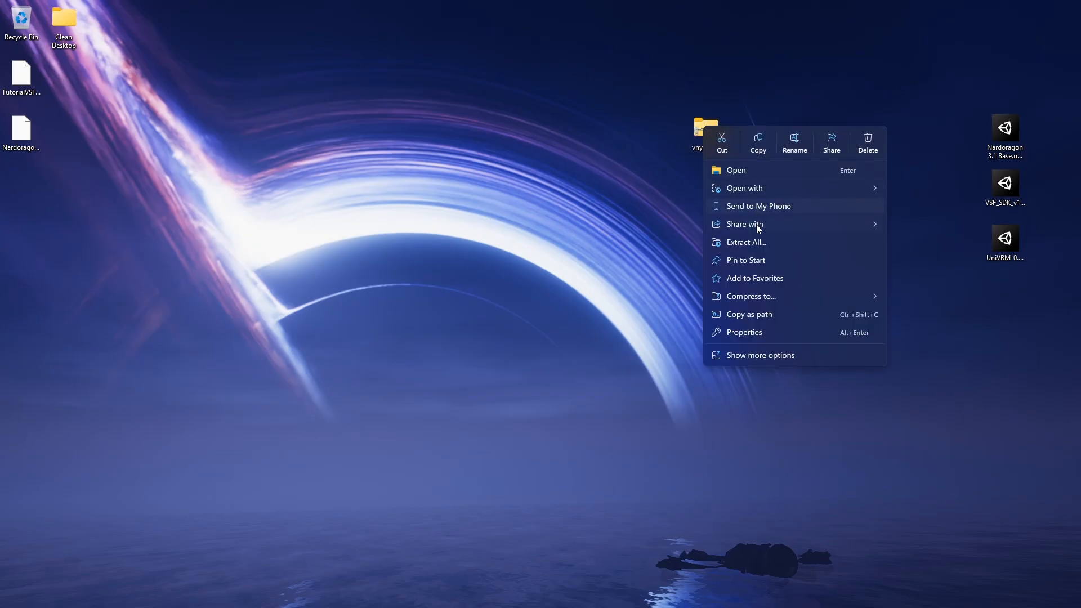
left_click(754, 245)
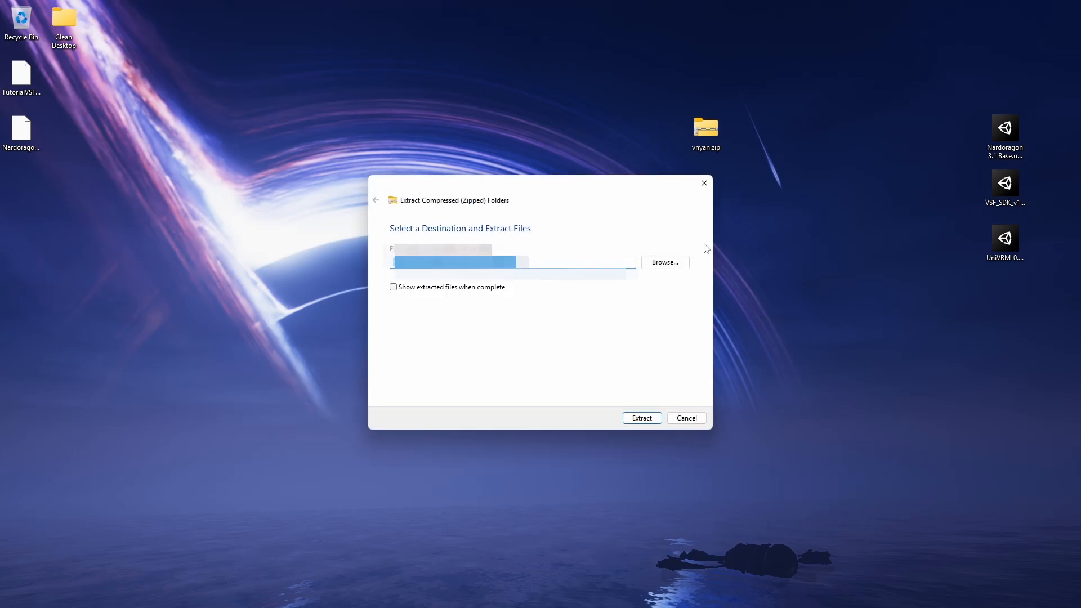
left_click(642, 417)
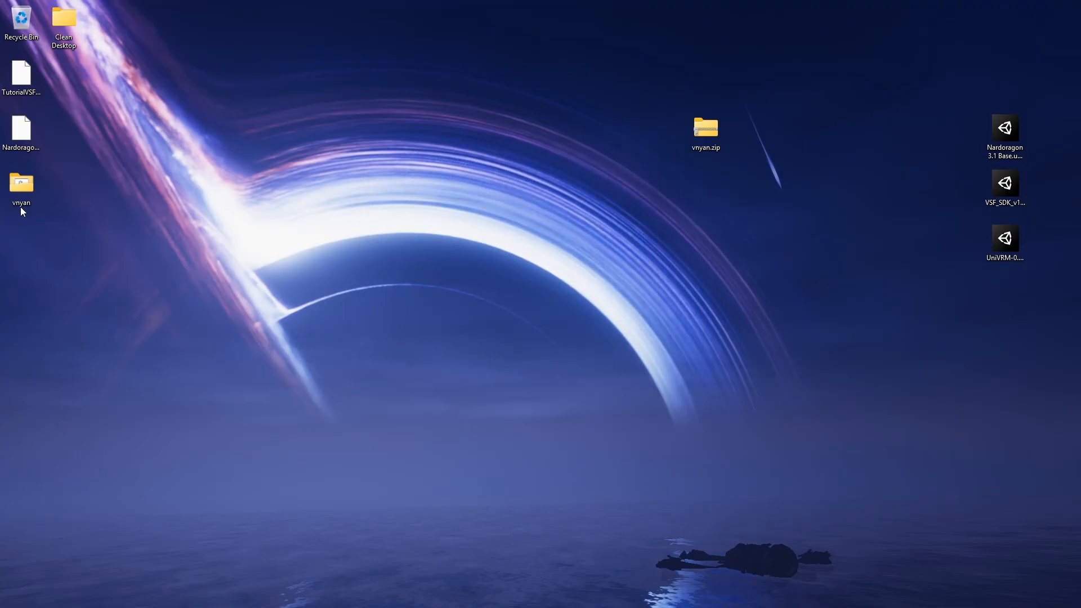
- Move the TutorialVSF.vsfavatar and Nardoragon.vrm files into the extracted vnyan folder
left_click_drag(22, 207, 474, 138)
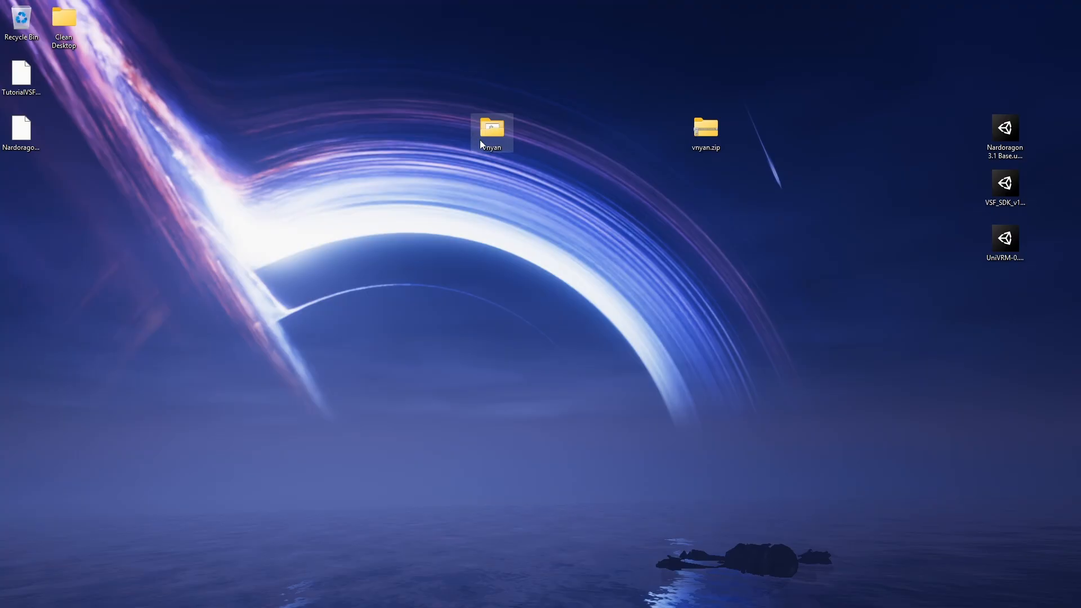
left_click(40, 80)
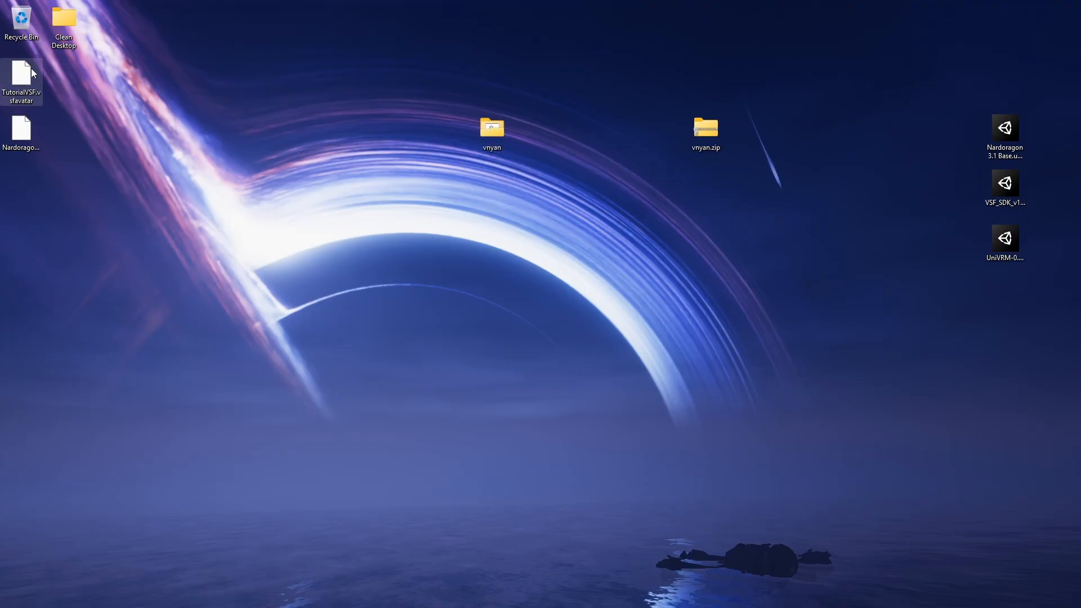
left_click(26, 130)
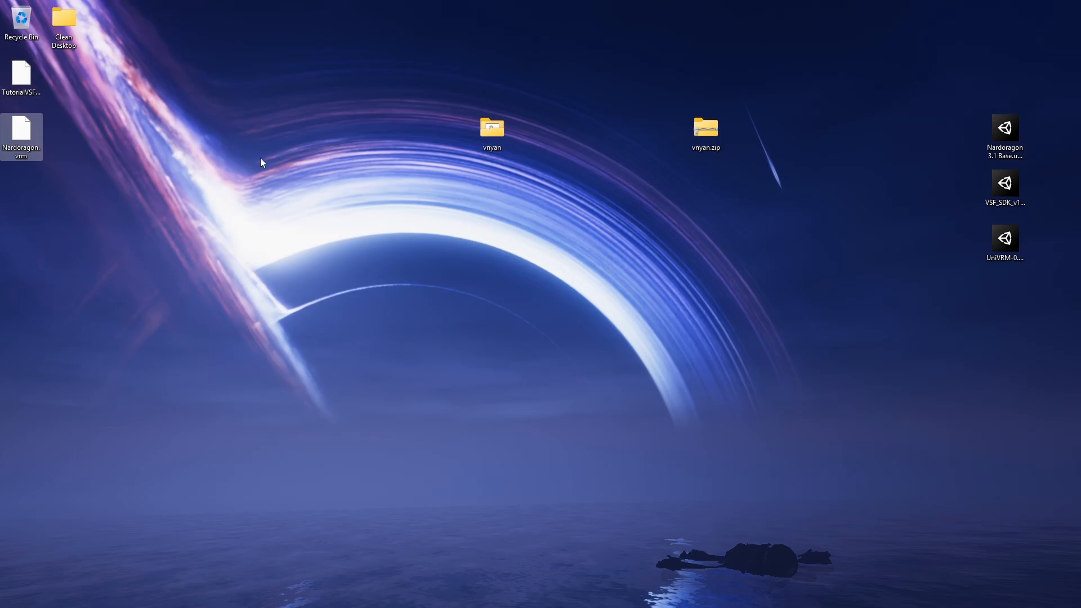
left_click_drag(33, 186, 491, 137)
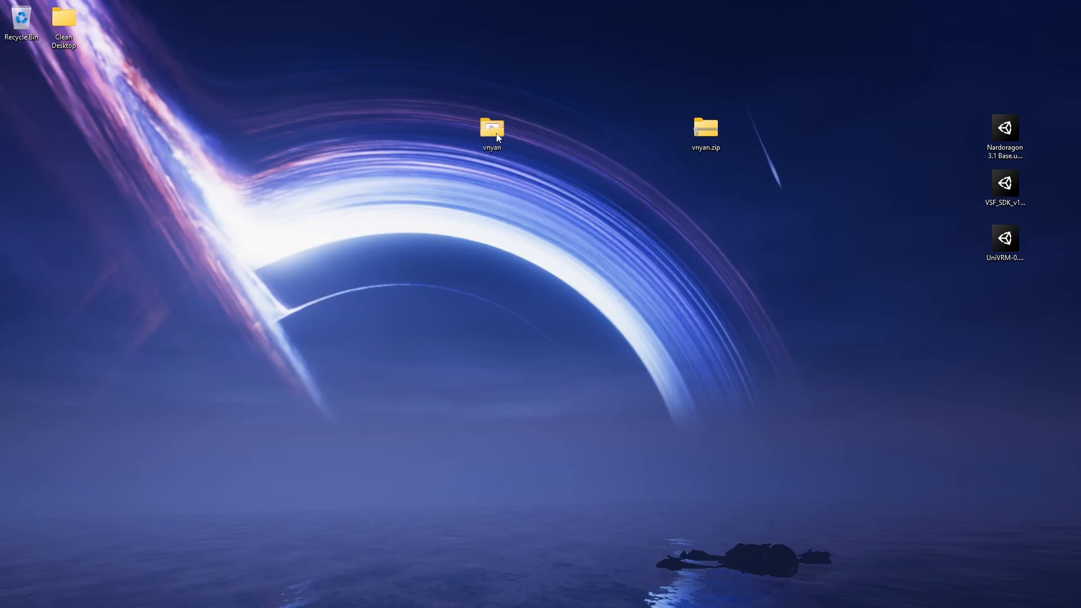
- Launch VNyan.exe from the vnyan folder and allow it through the firewall on public and private networks
double_click(492, 137)
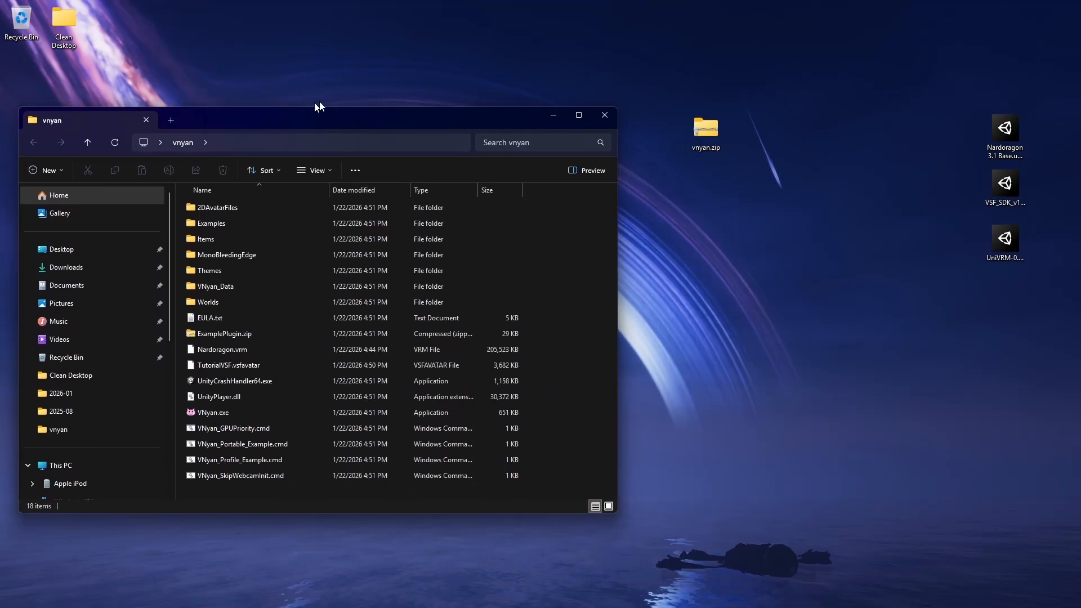
left_click_drag(248, 111, 464, 90)
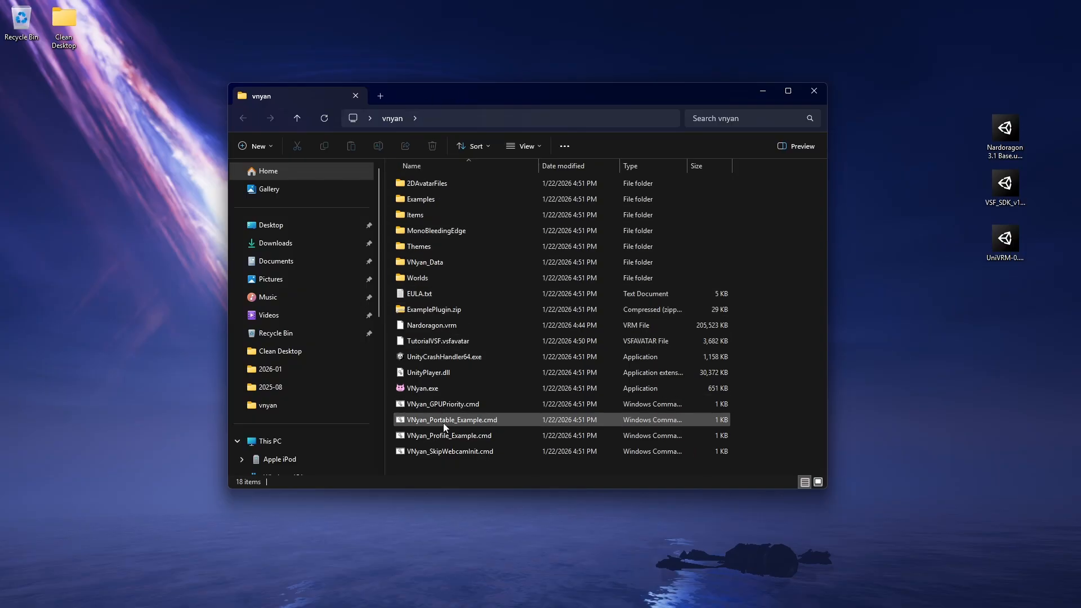
double_click(443, 390)
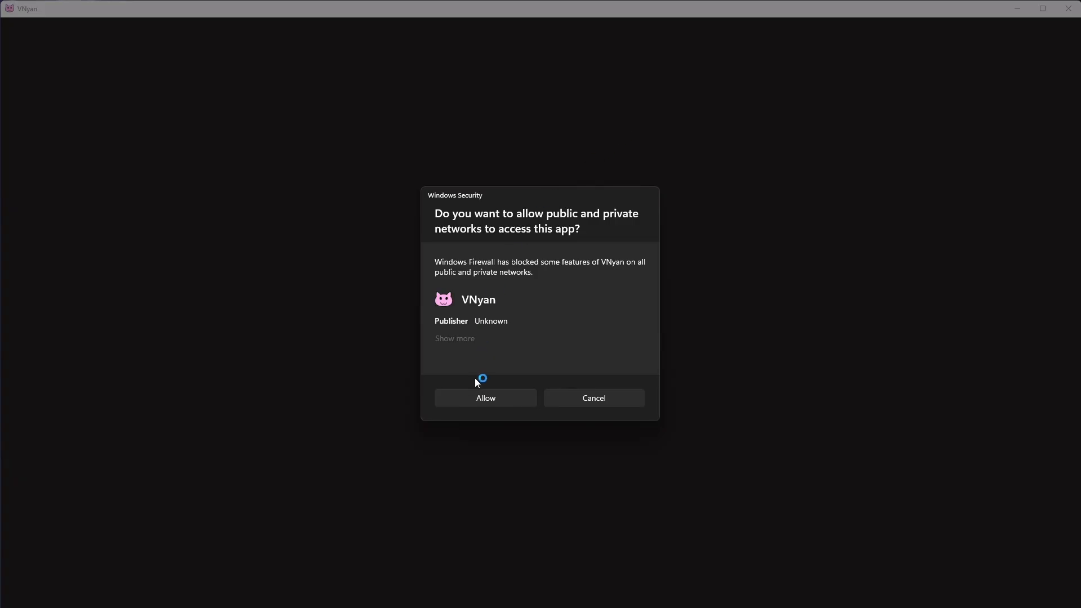
left_click(475, 393)
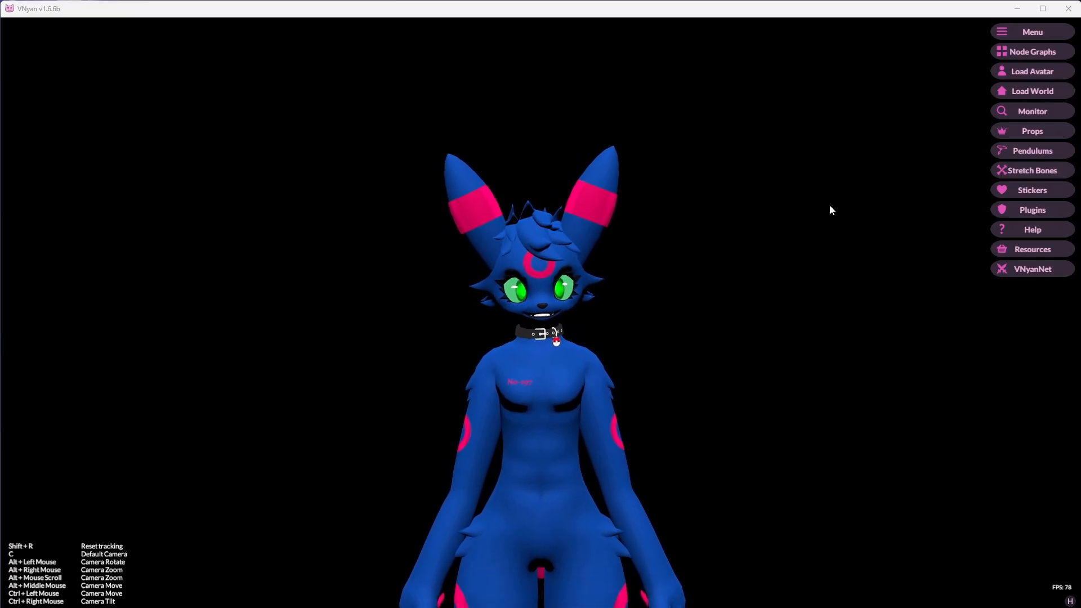
- Load the TutorialVSF.vsfavatar avatar from the vnyan folder on the Desktop
left_click(1013, 73)
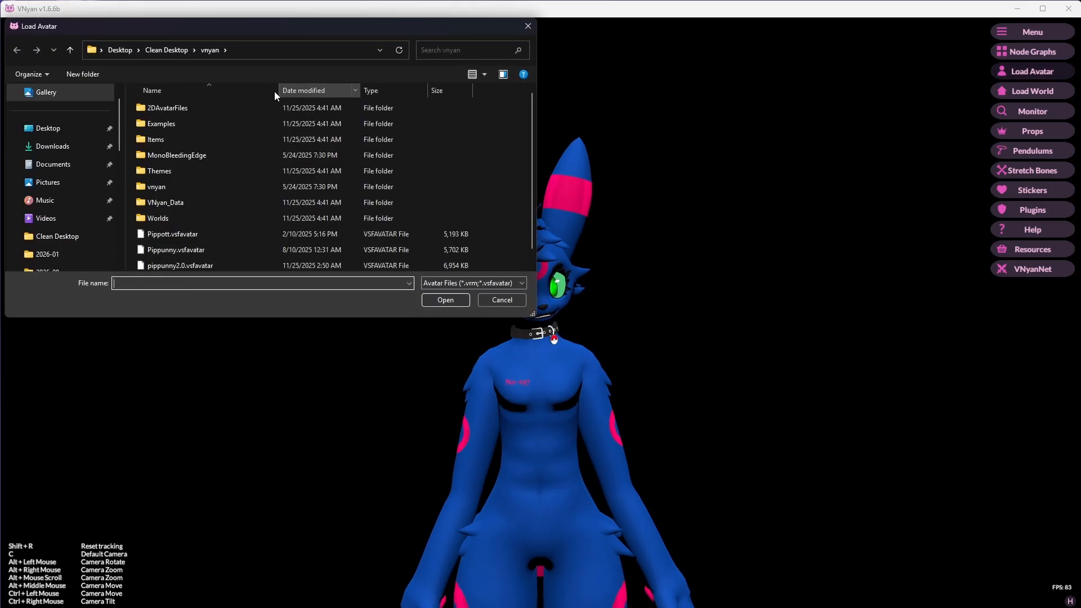
left_click(78, 128)
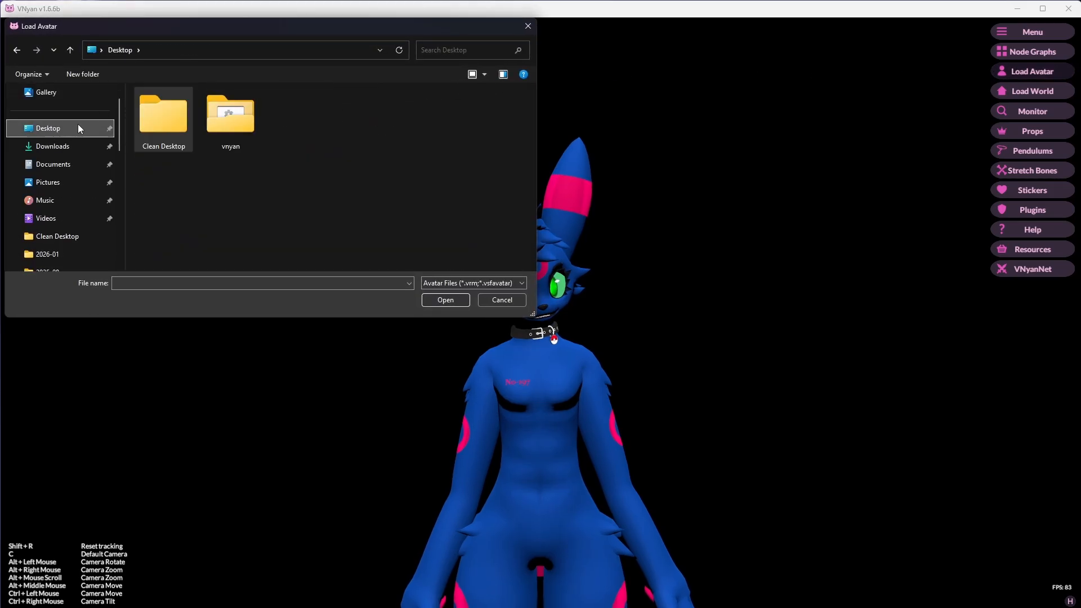
double_click(246, 128)
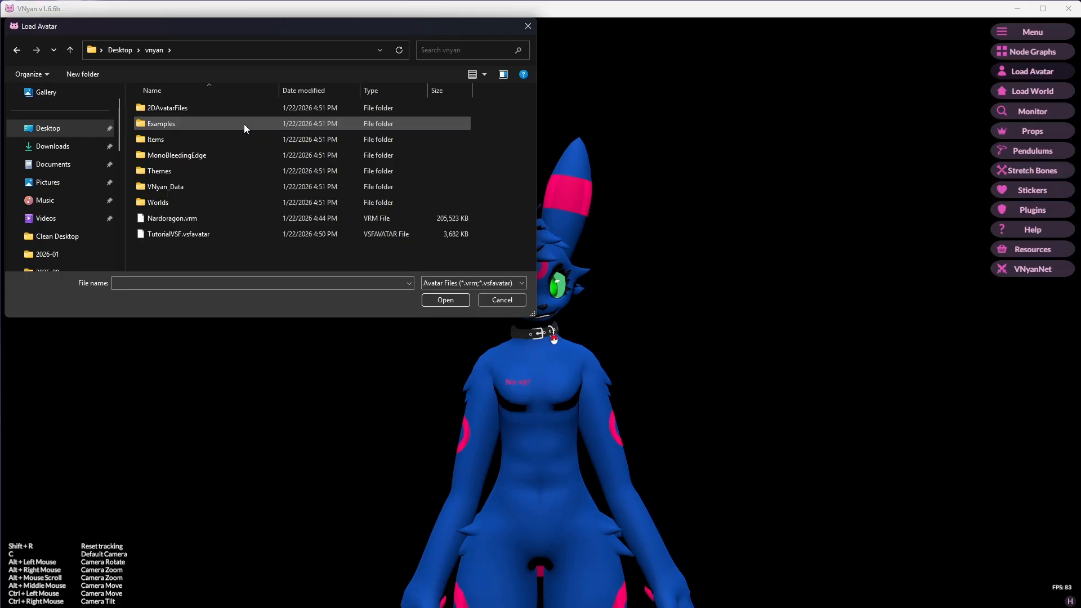
left_click(162, 234)
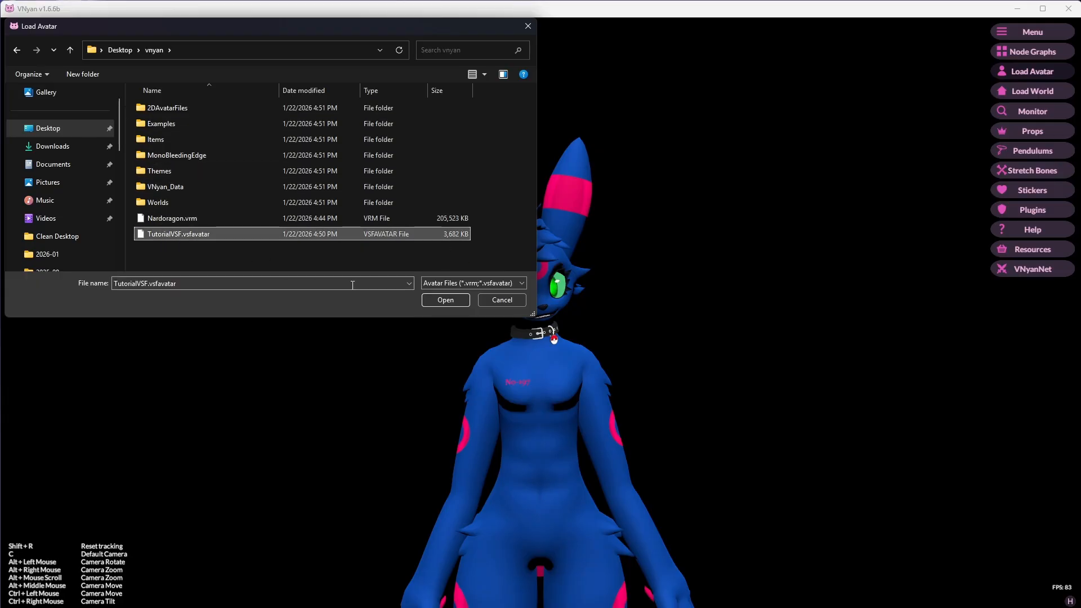
left_click(444, 300)
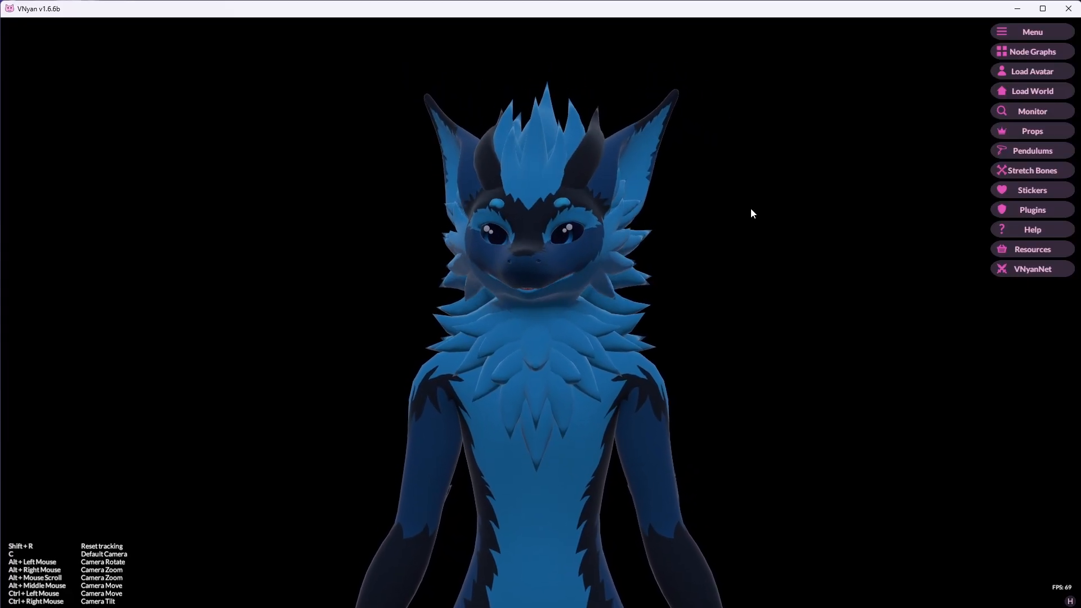
- Open the settings to review the Webcamera tracking options, then close them
left_click(998, 34)
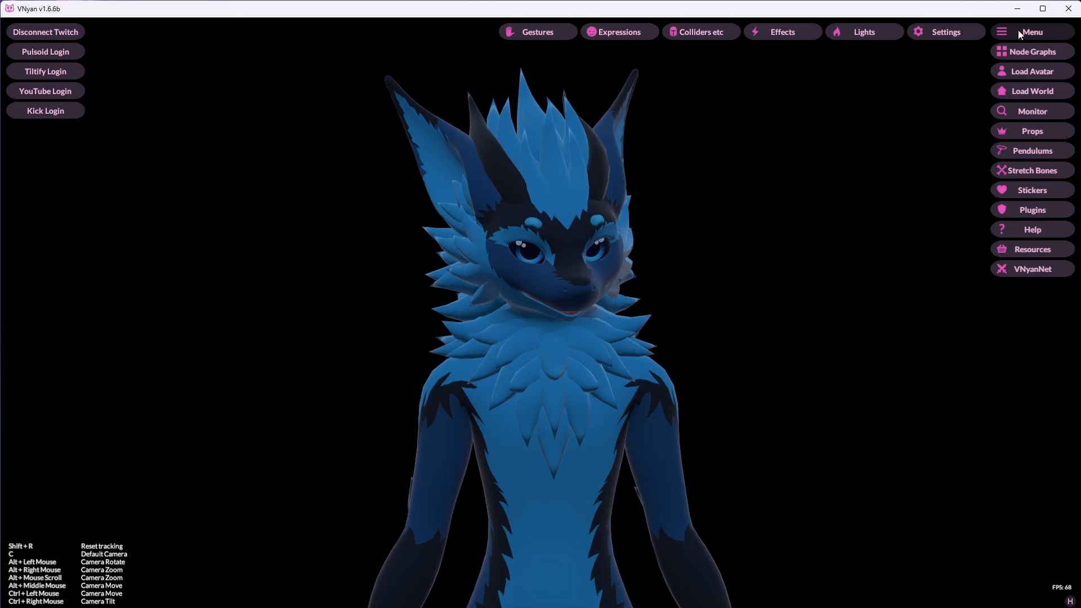
left_click(953, 34)
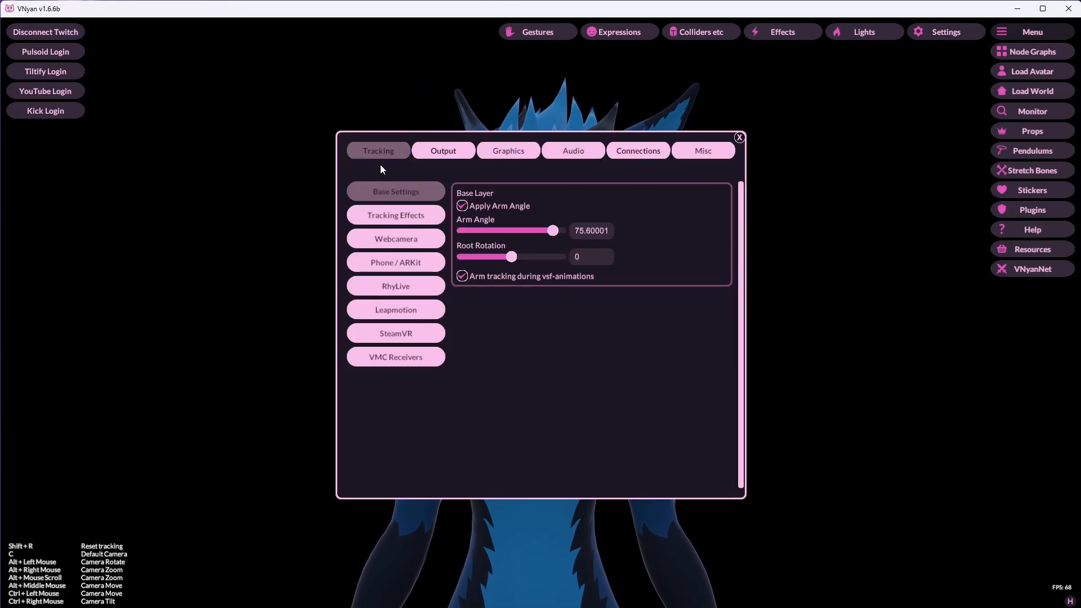
left_click(381, 240)
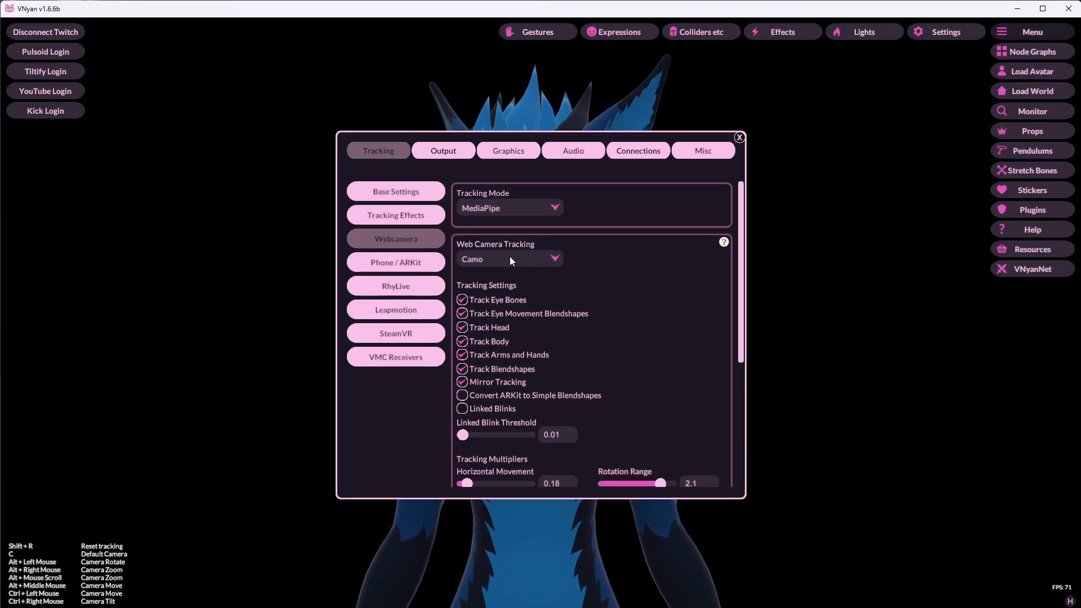
left_click(740, 138)
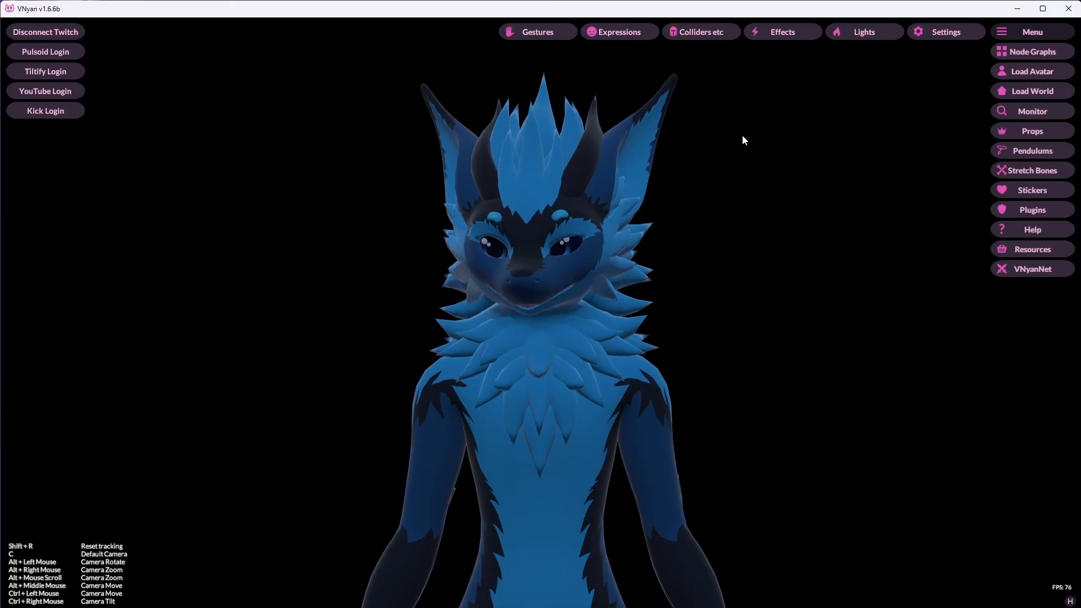